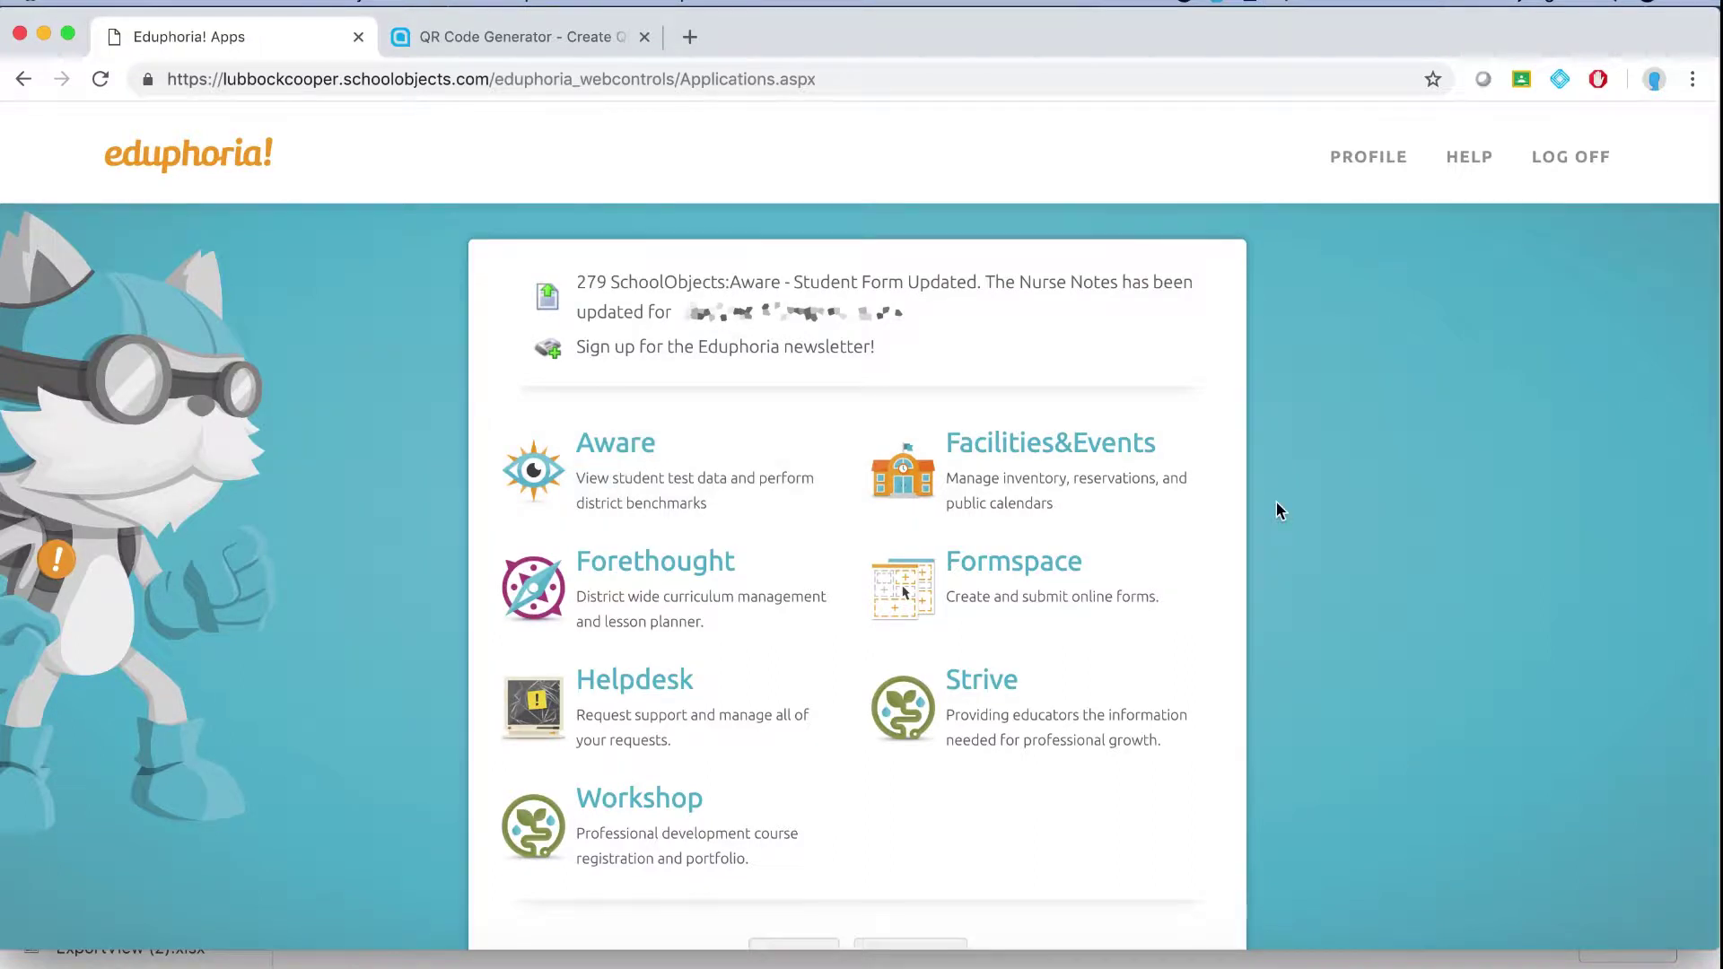
Open Aware and show its Assessments page listing My Teacher Tests and Team Tests
click(621, 469)
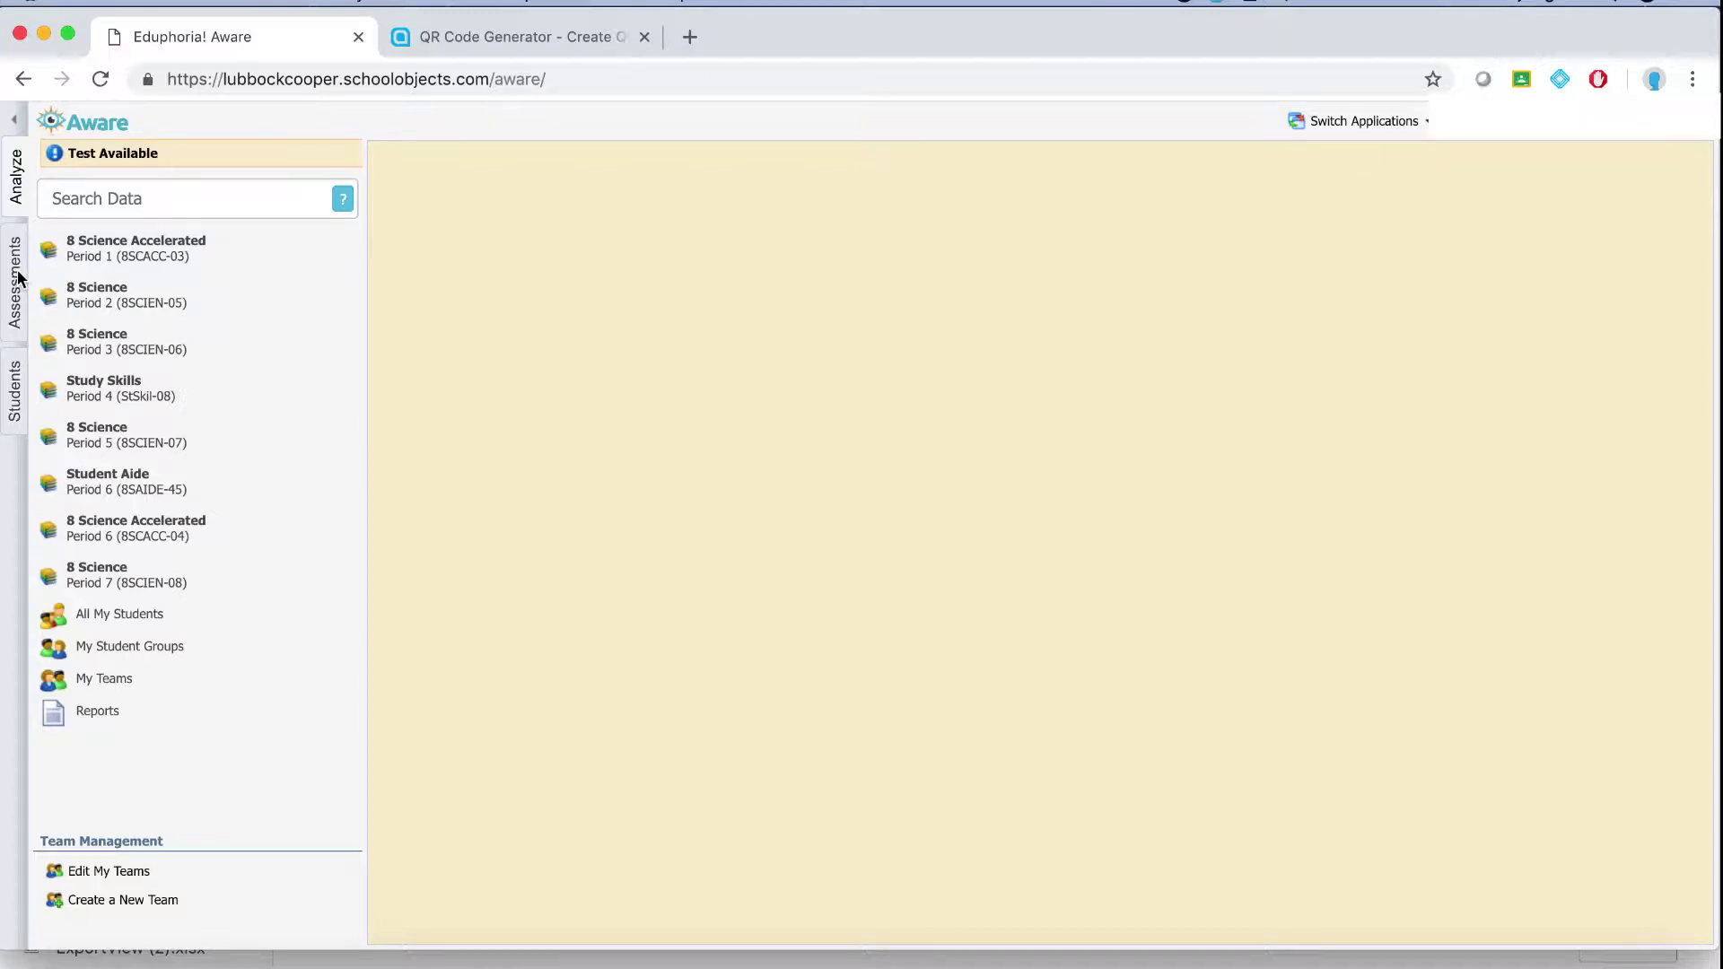
click(17, 278)
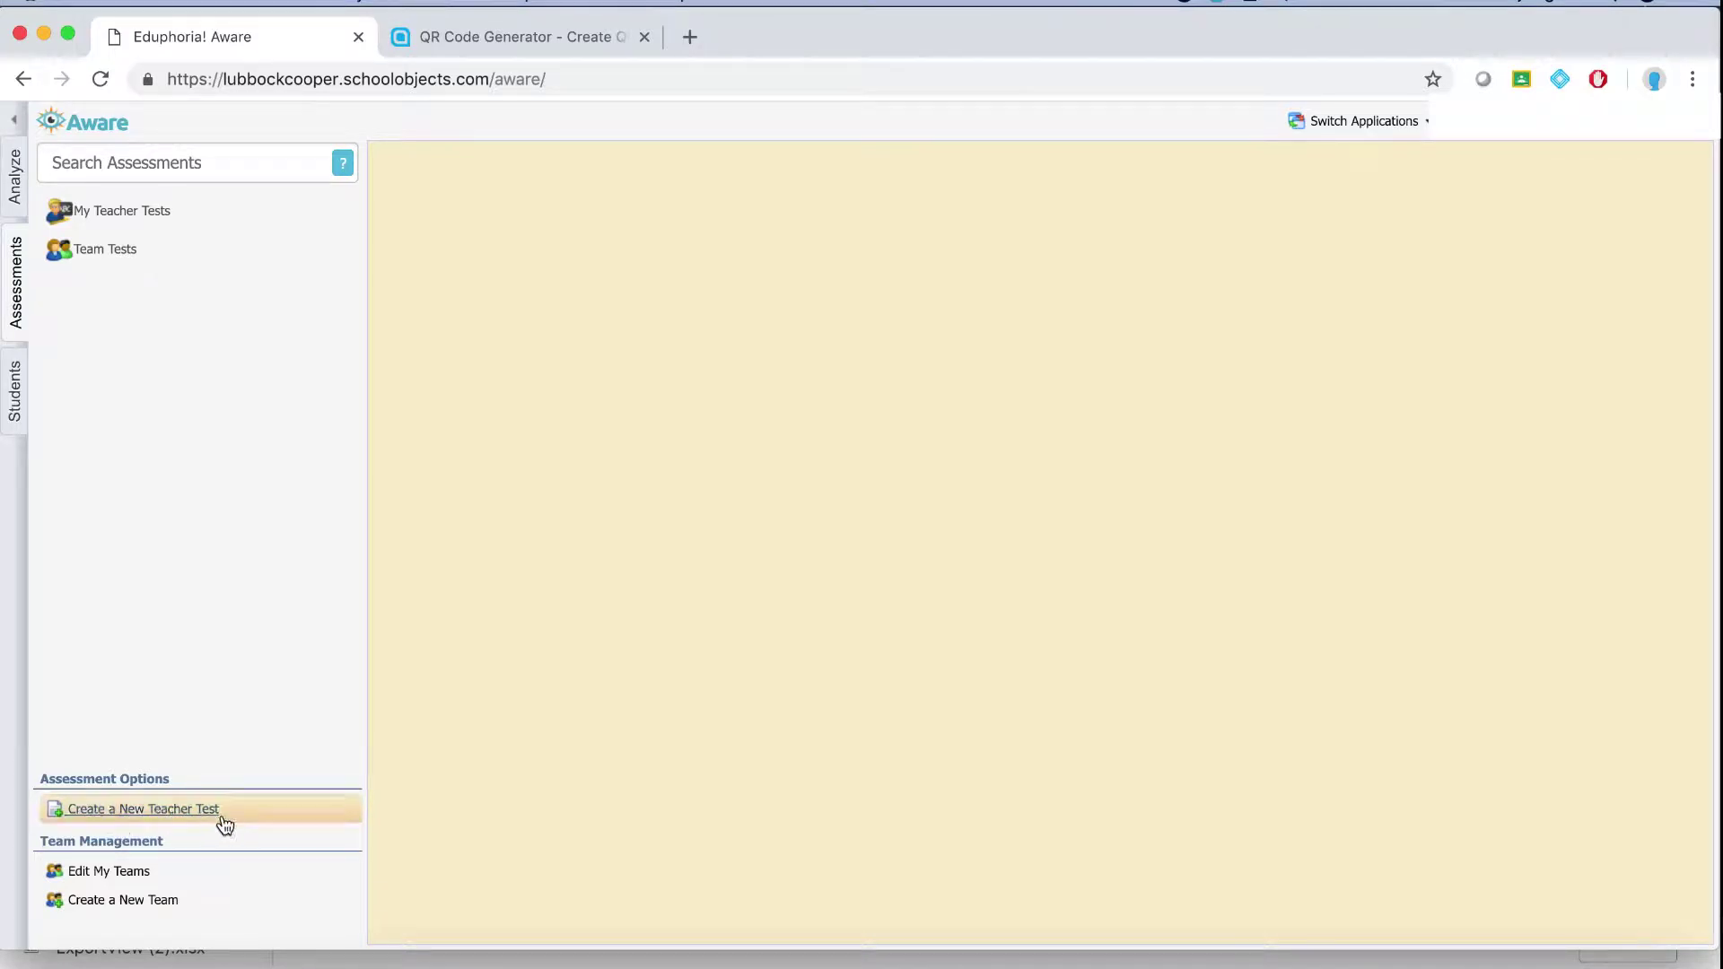
Launch Create a New Teacher Test from the Assessments page
click(184, 810)
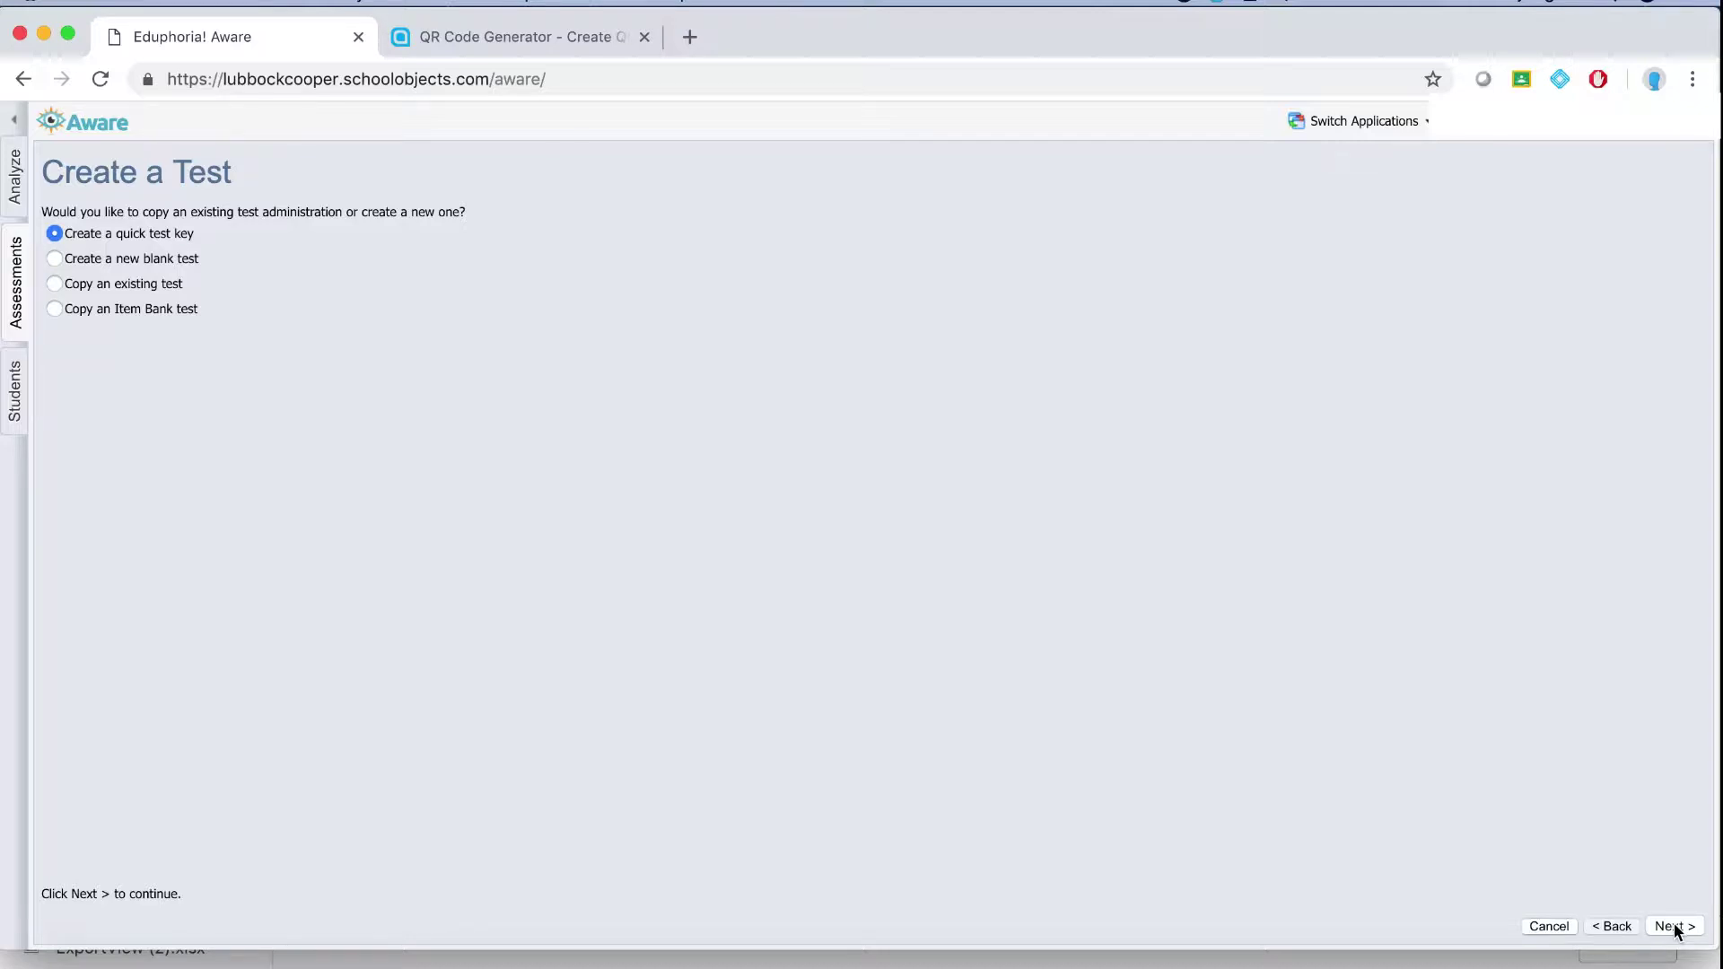
Continue with a quick test key, title it 'Sample Test #1', and choose Eighth grade
click(1674, 928)
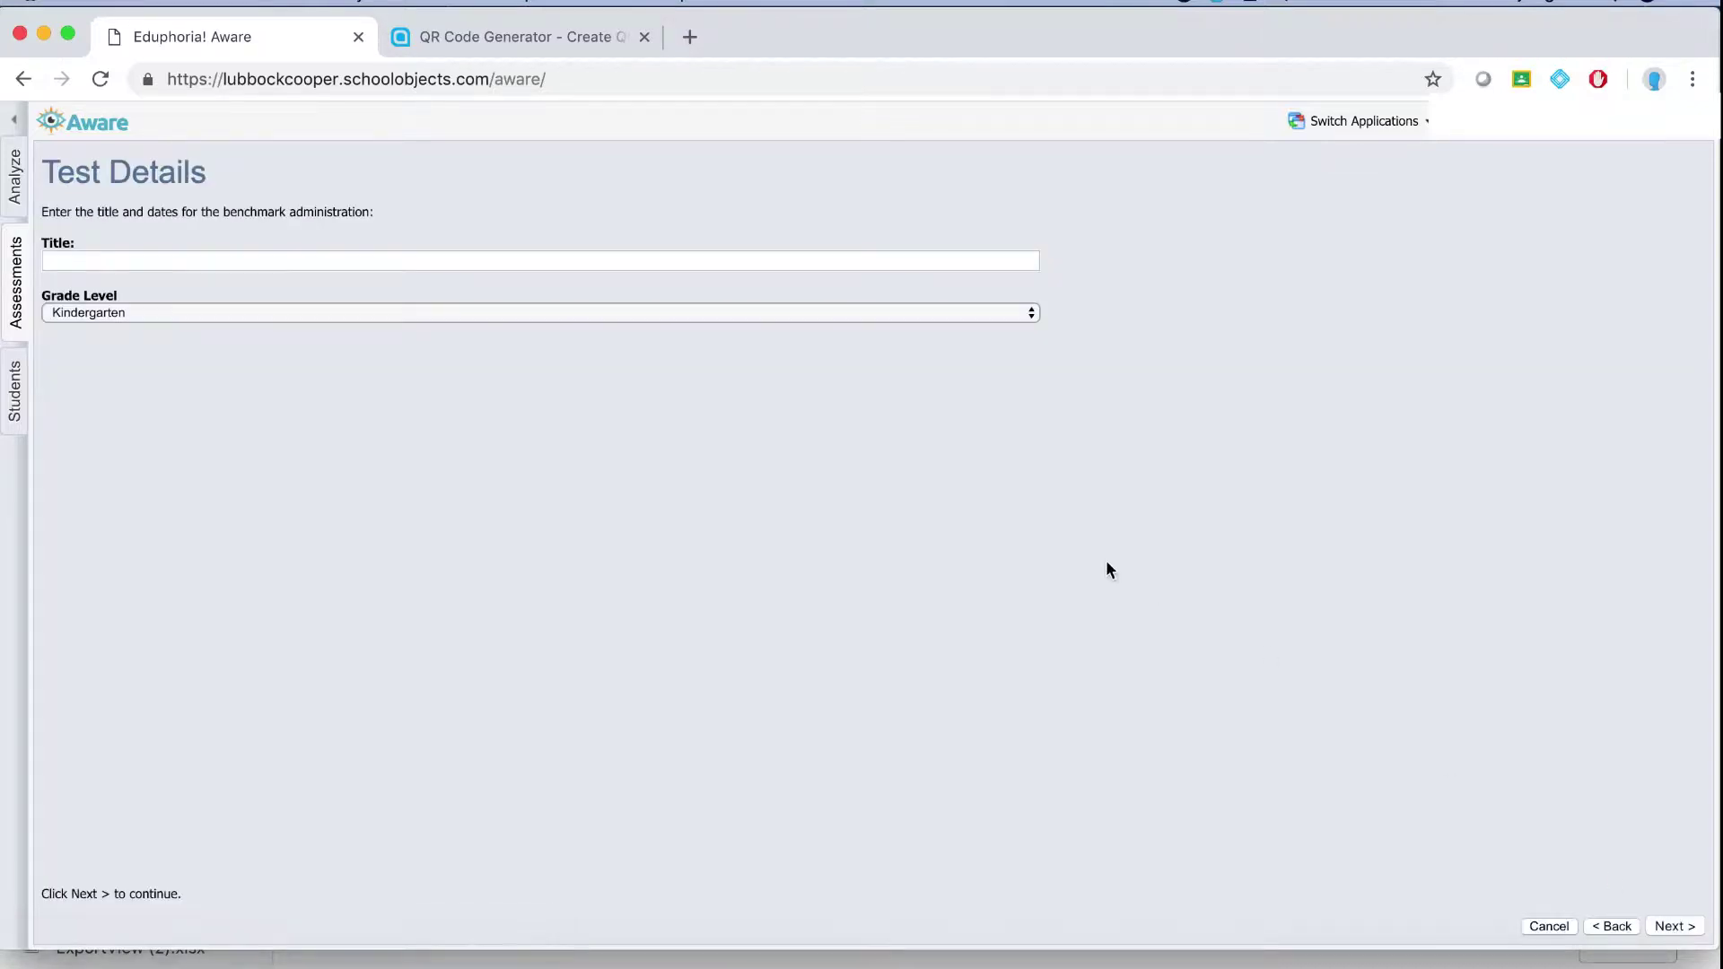
click(531, 260)
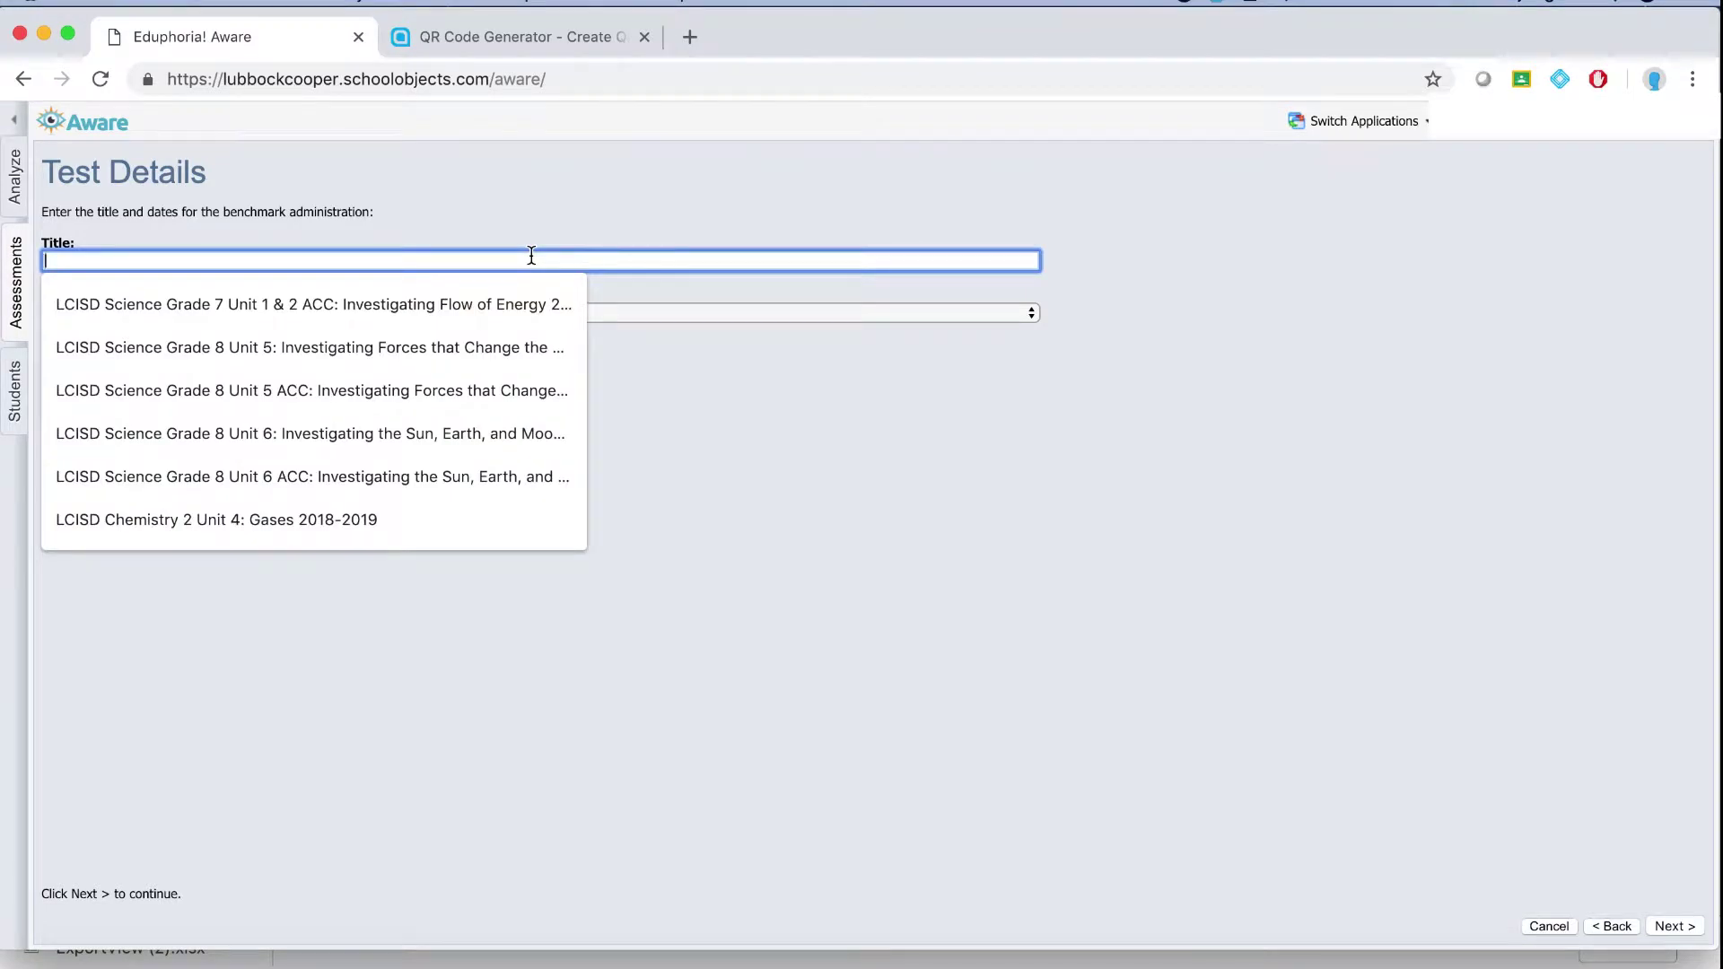
text(Sample Test #1)
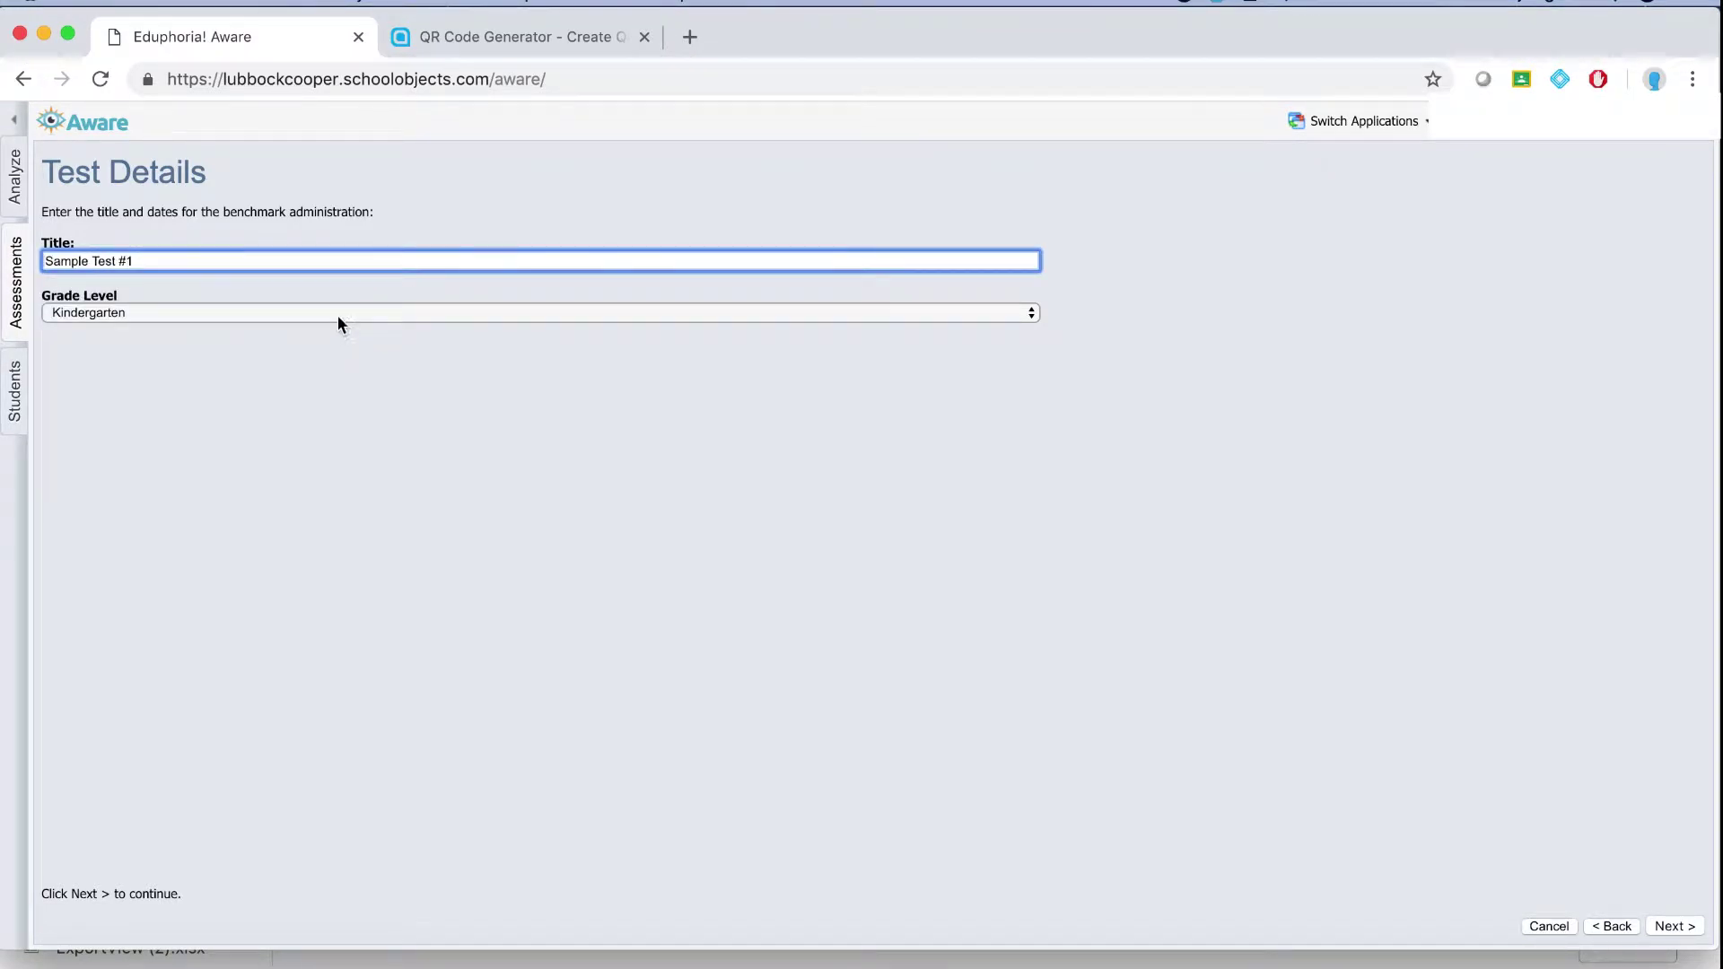
click(338, 314)
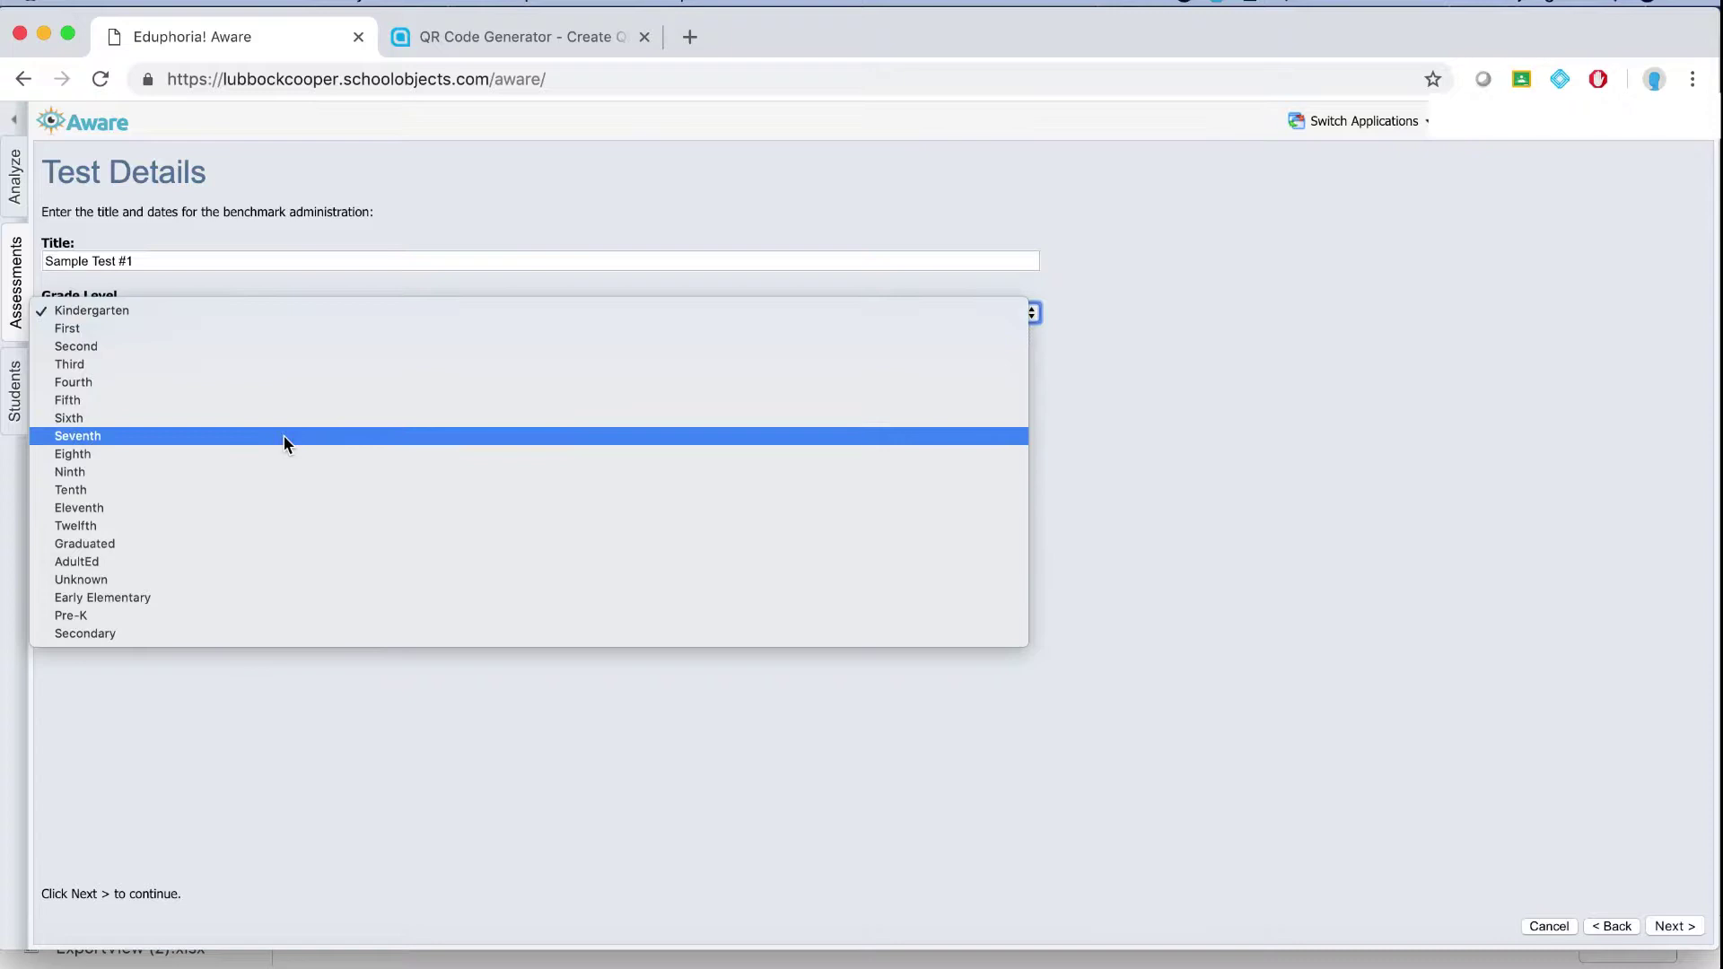
click(273, 454)
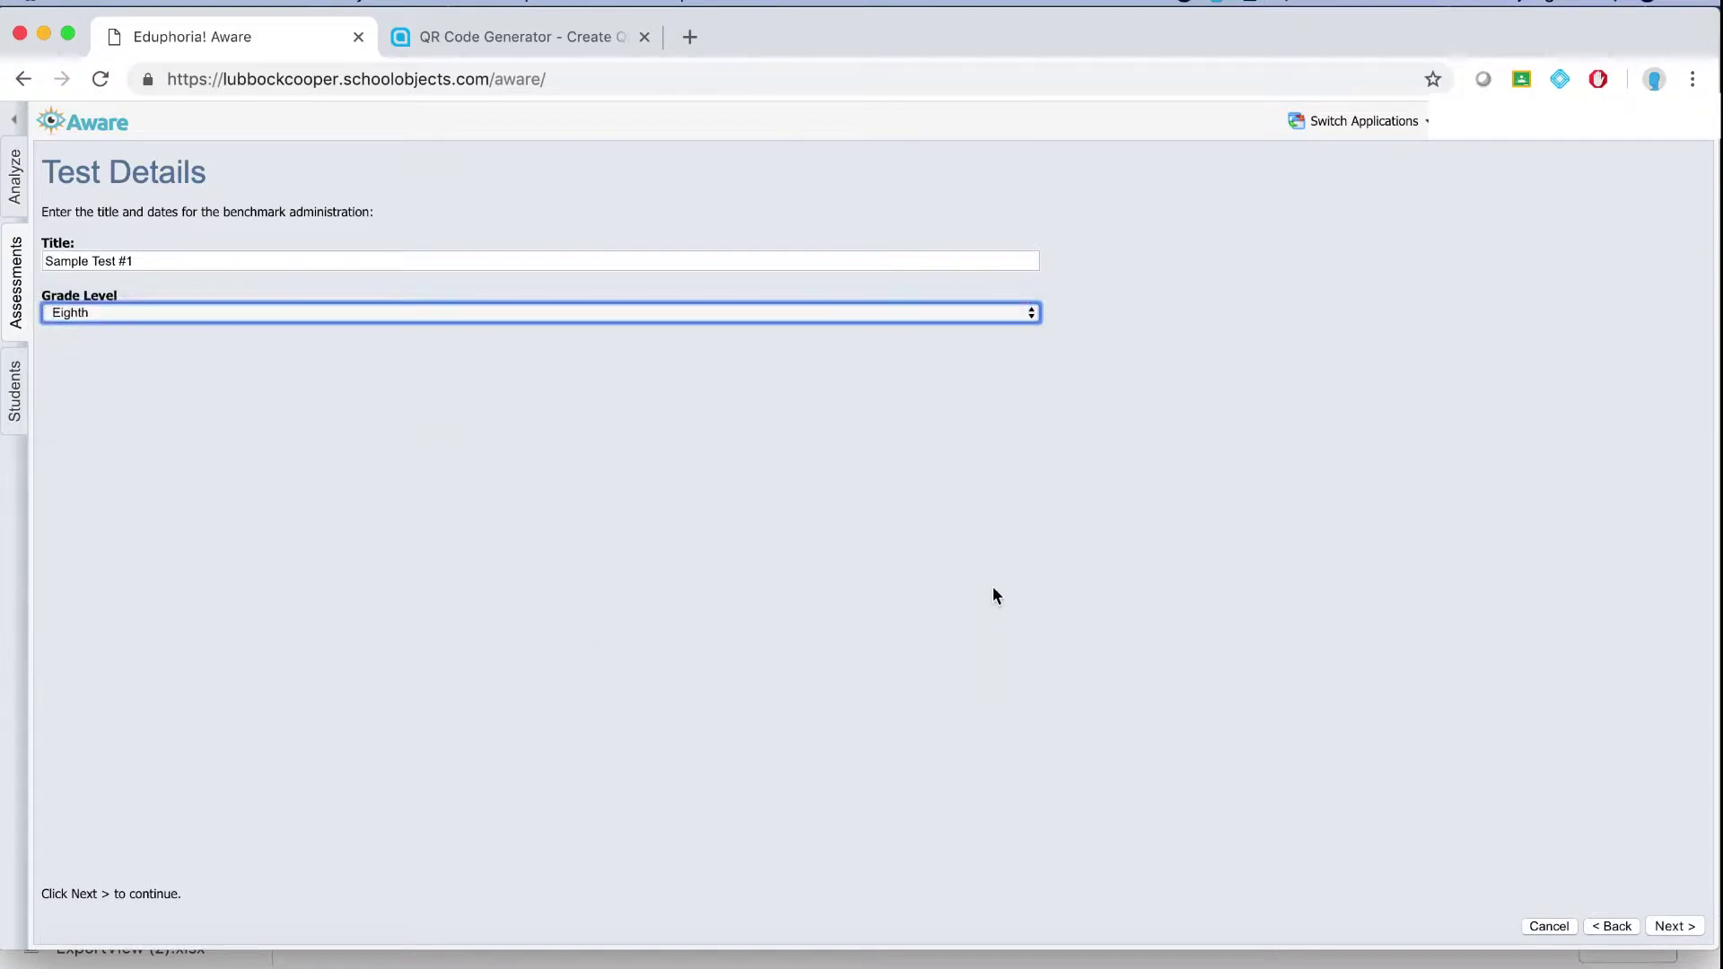
Choose Middle School > Science > Science, Grade 8 as the test's course
click(1674, 926)
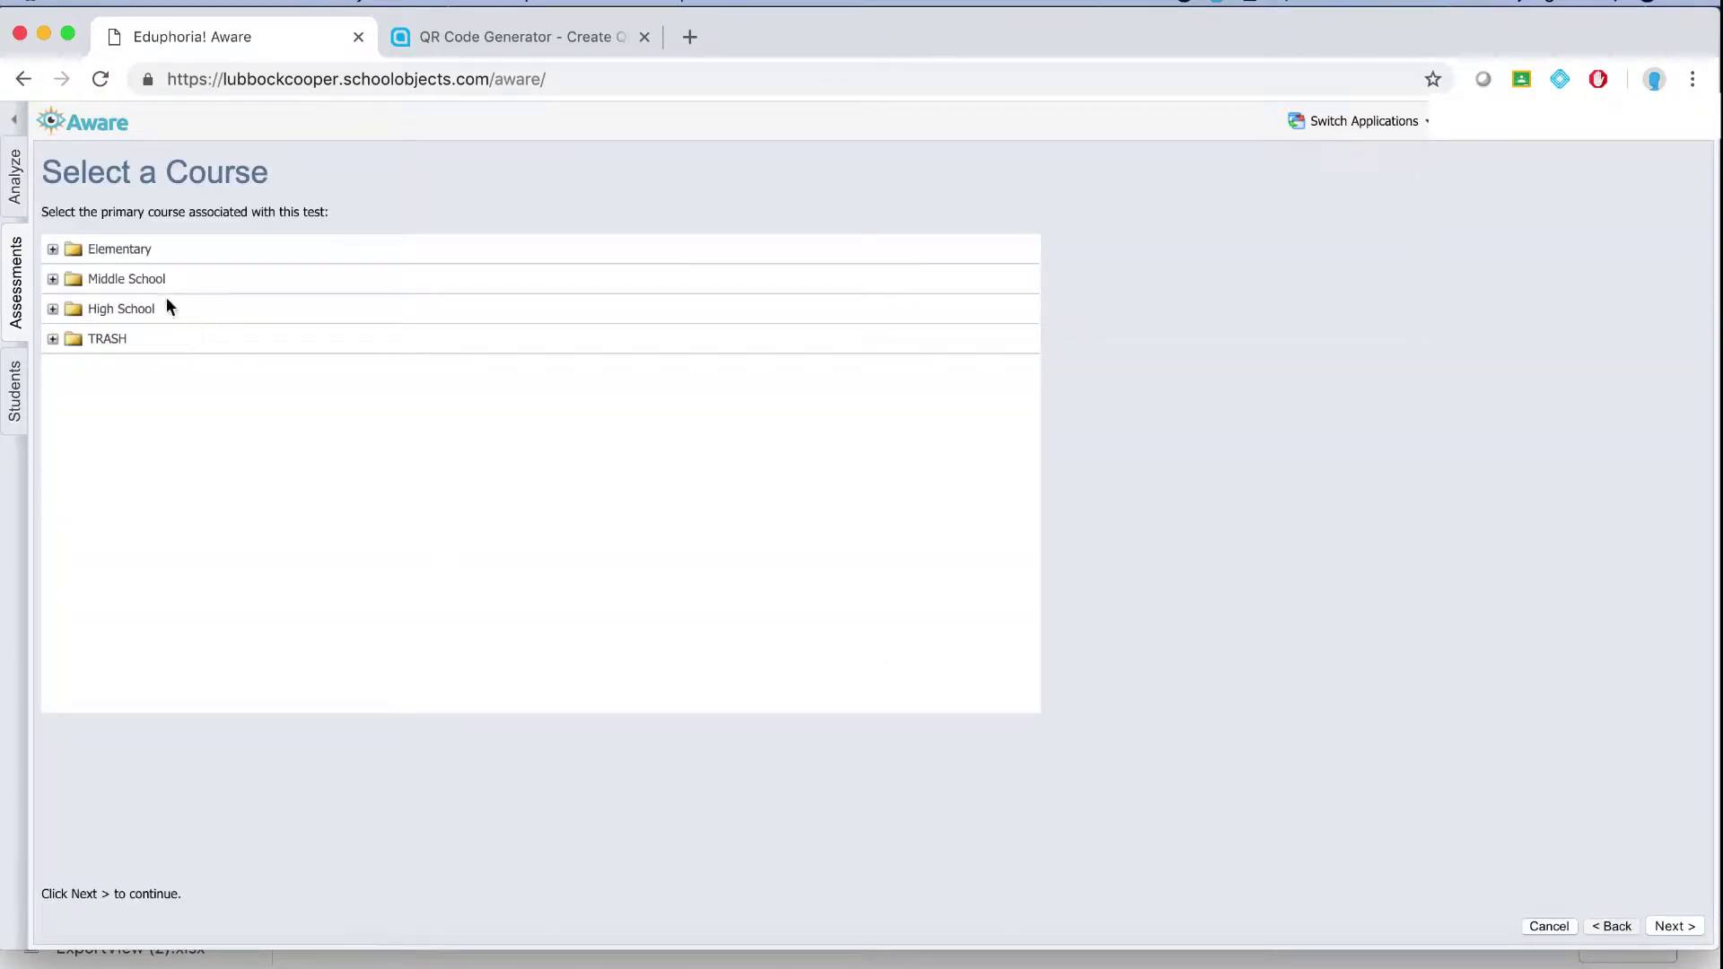
click(145, 284)
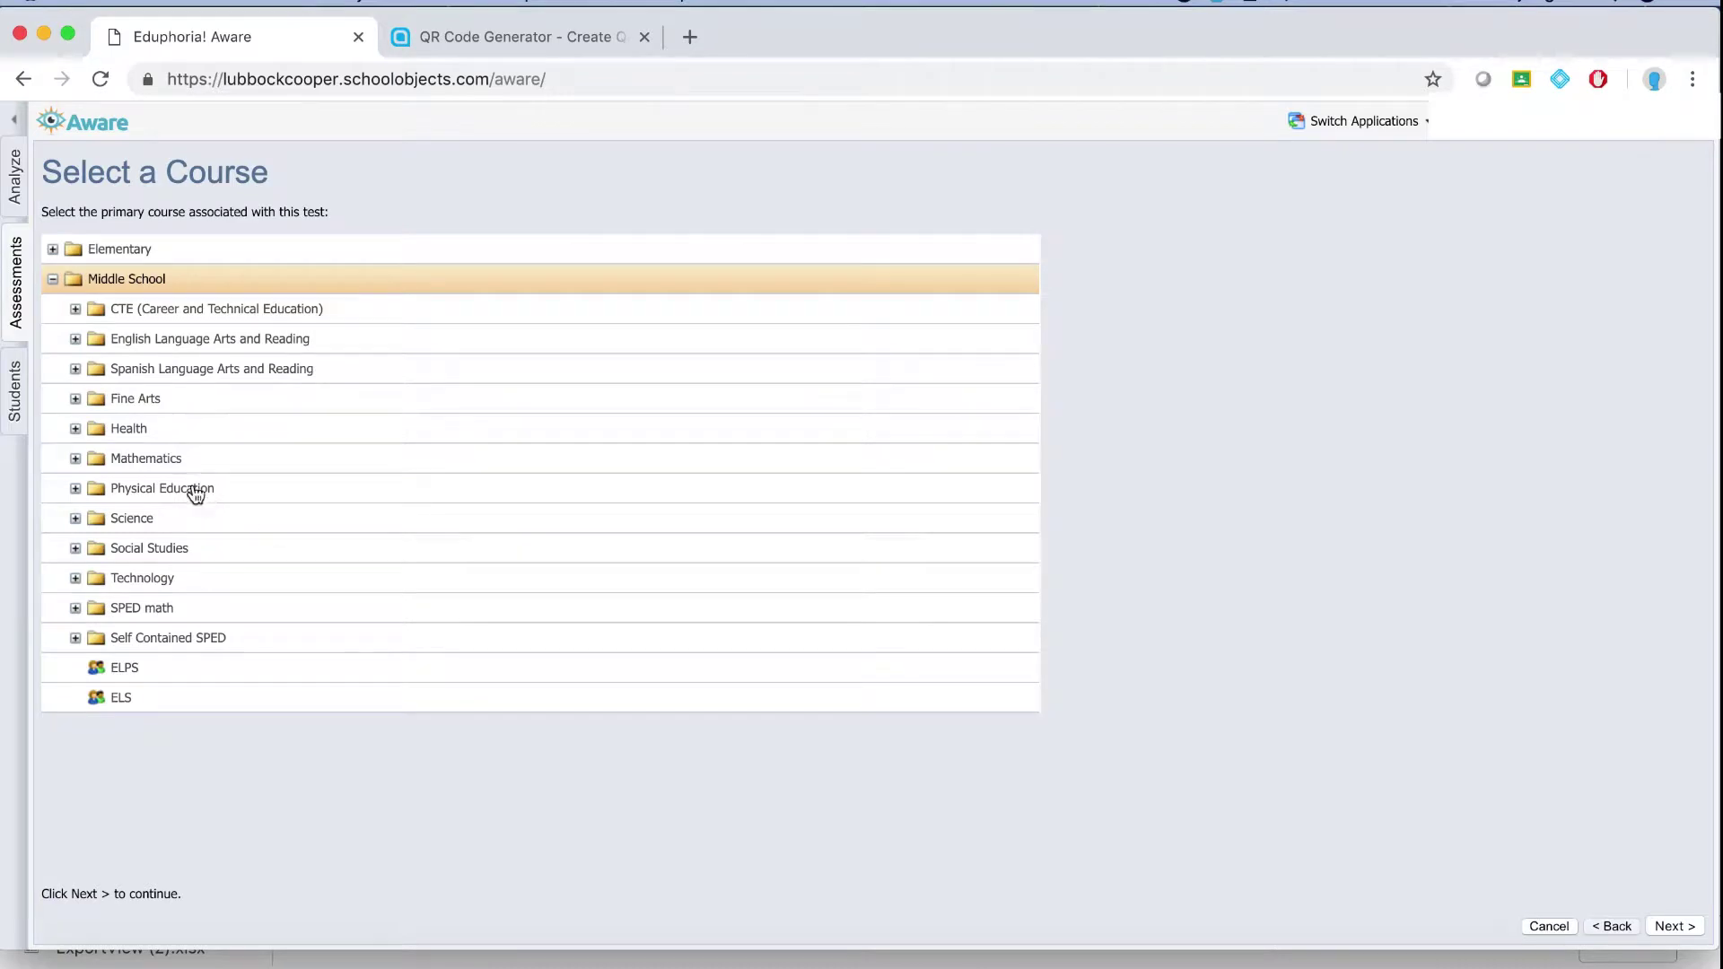
click(139, 524)
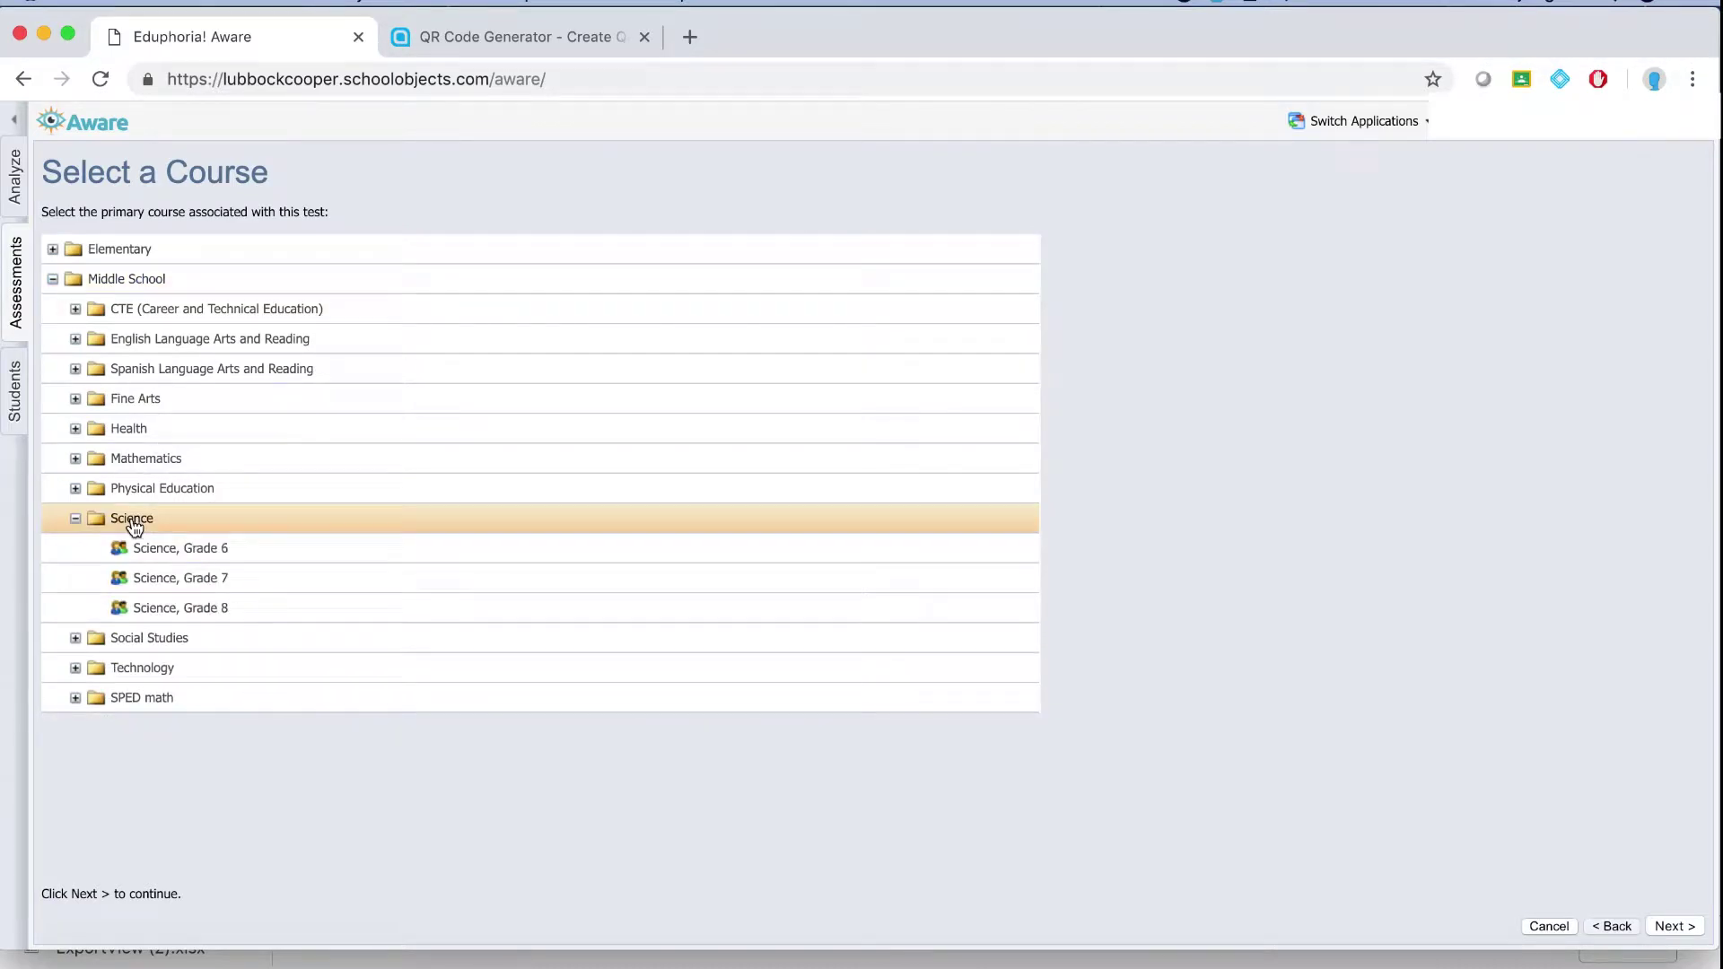
click(209, 606)
Set the test key to 5 questions with 4 responses each
click(1675, 926)
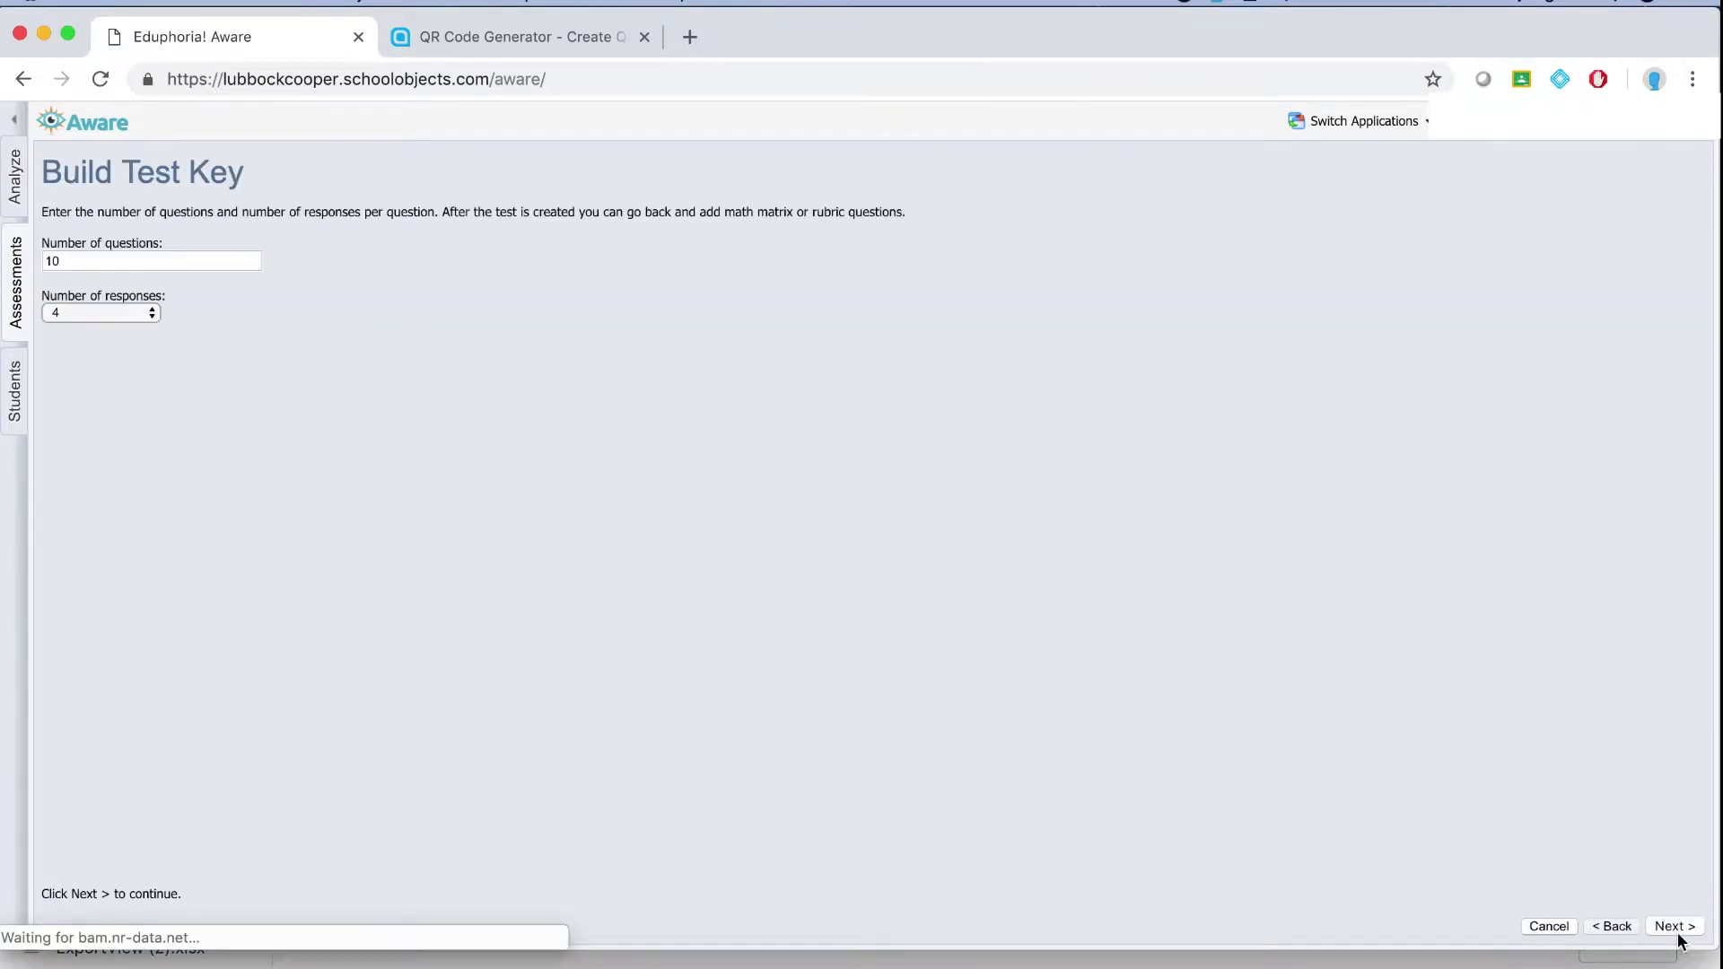
double_click(87, 260)
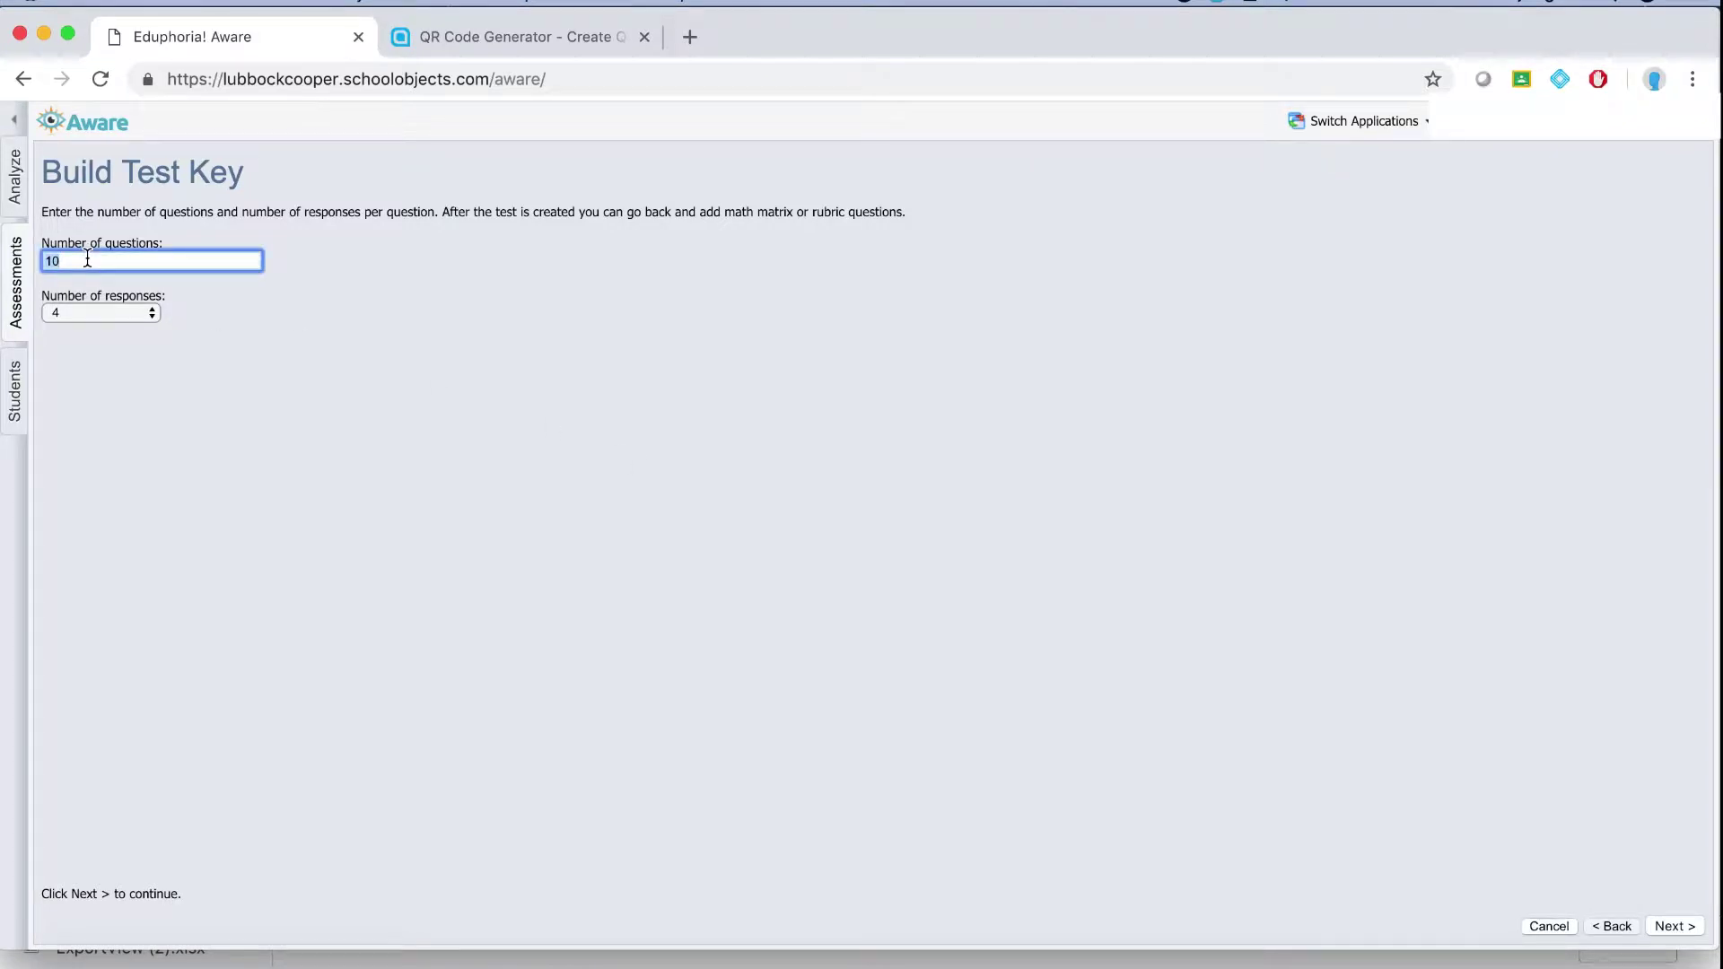
text(5)
click(152, 311)
click(128, 311)
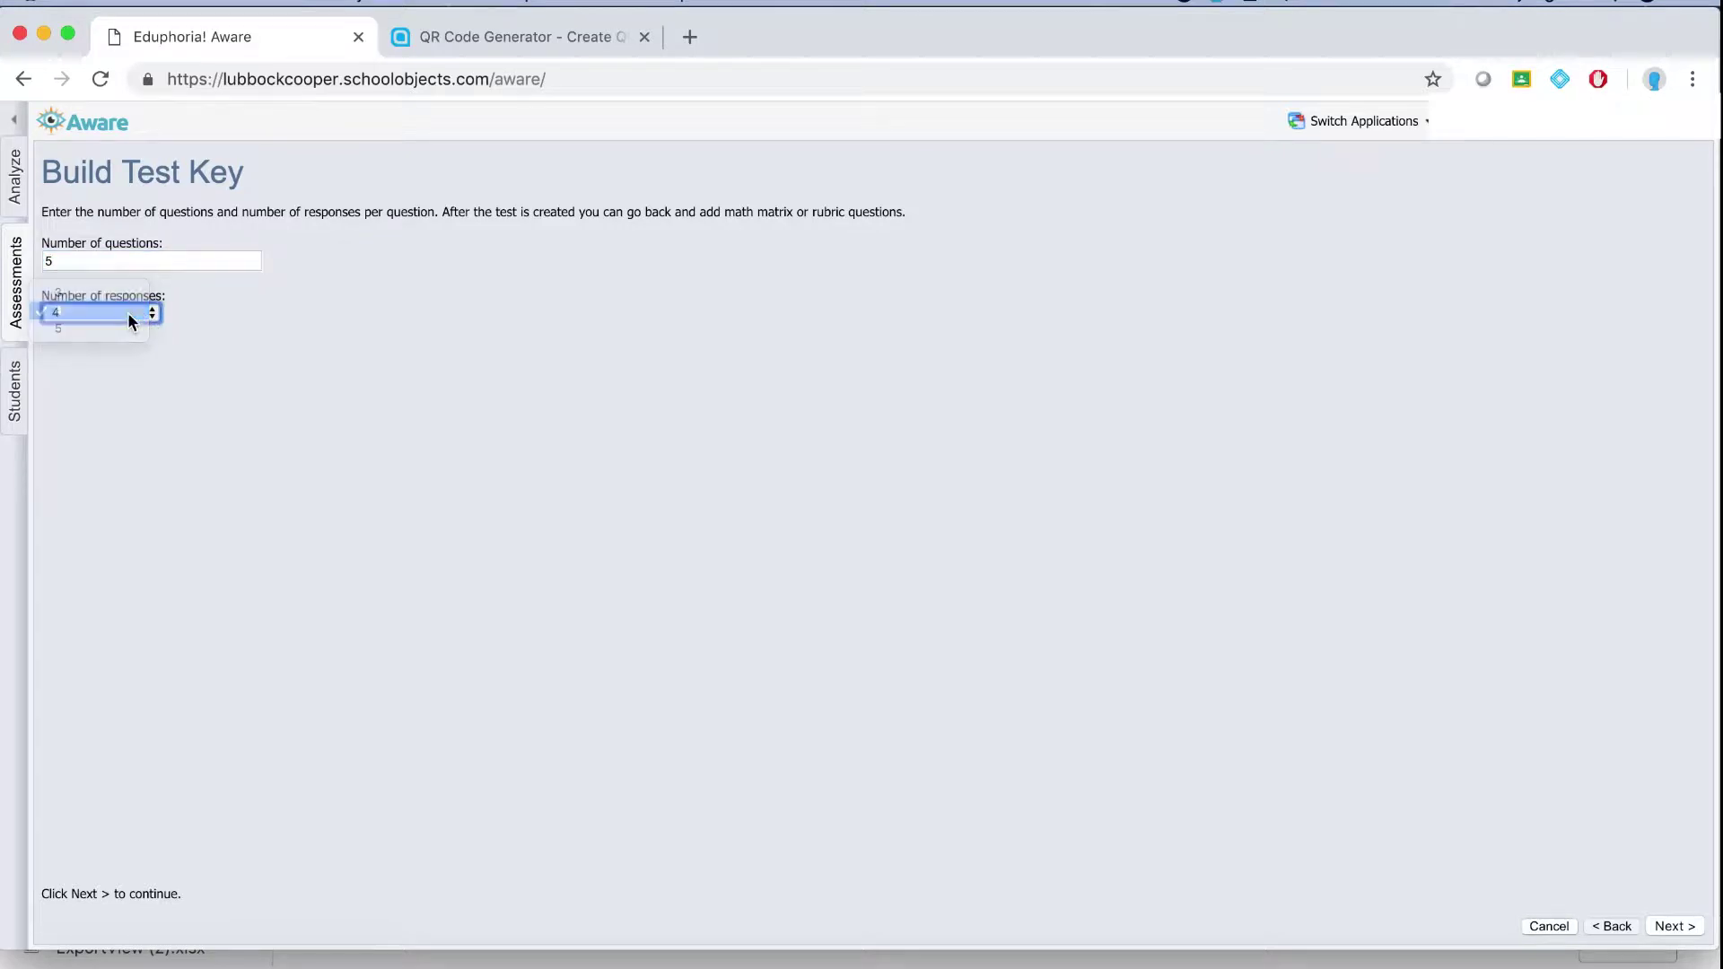
Key the answers (A for question 1, D for question 5) and finish creating the test
click(1675, 927)
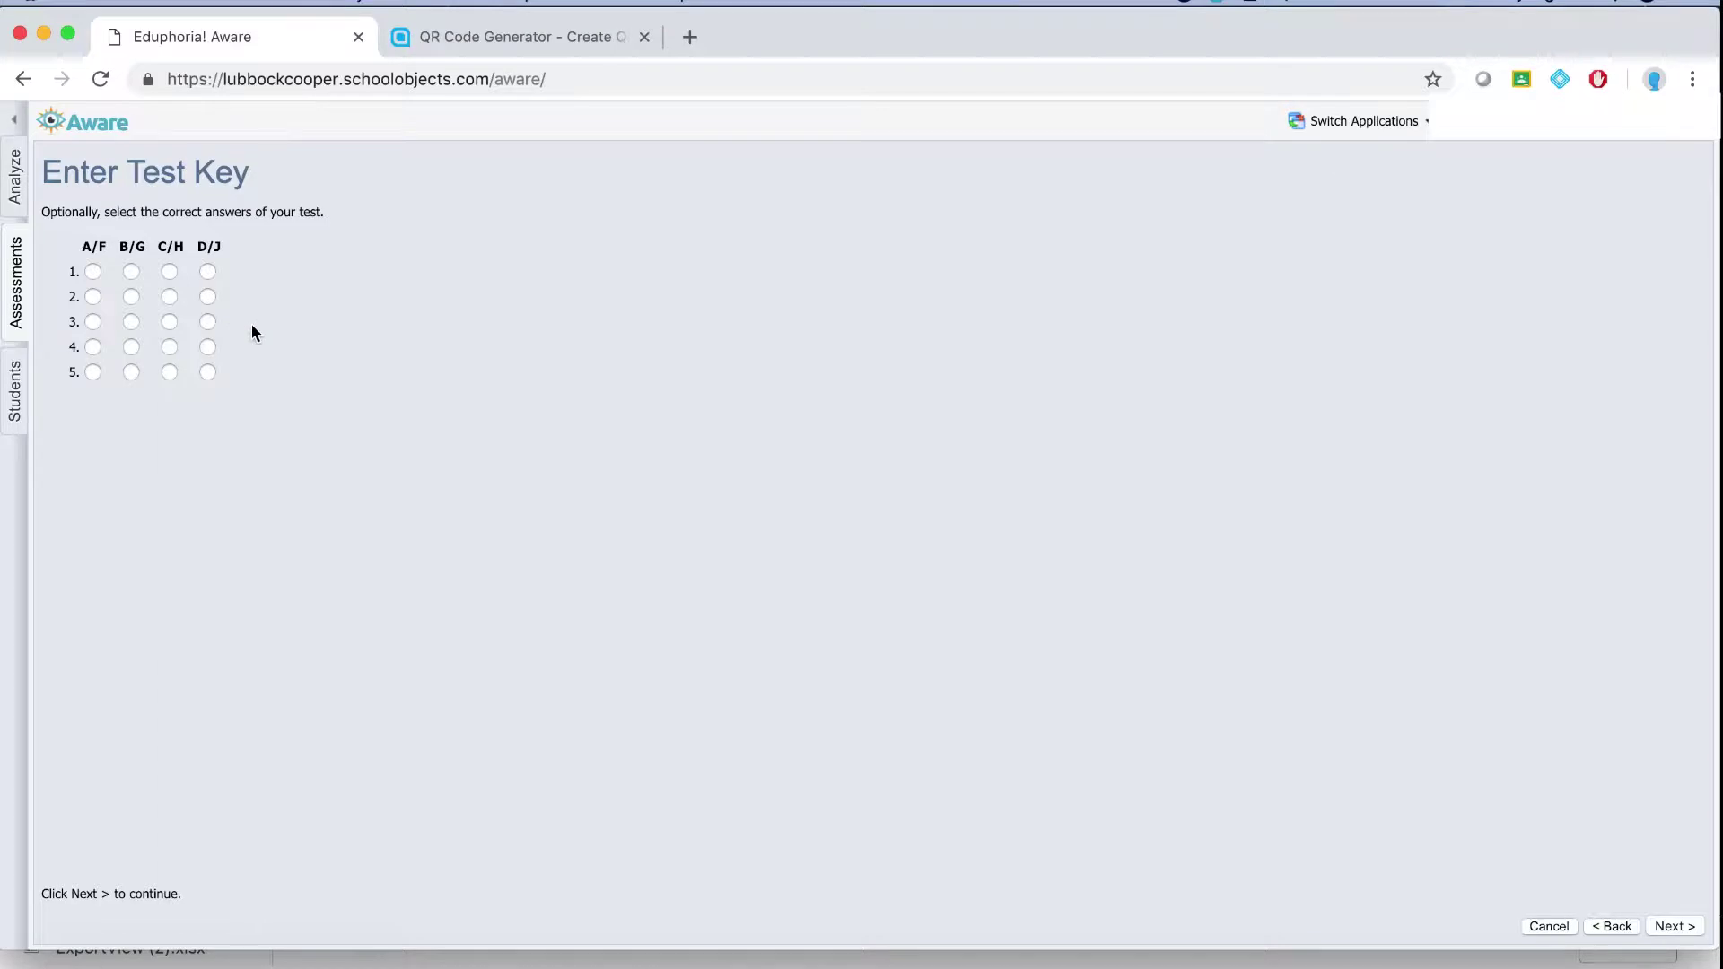
click(91, 271)
click(207, 372)
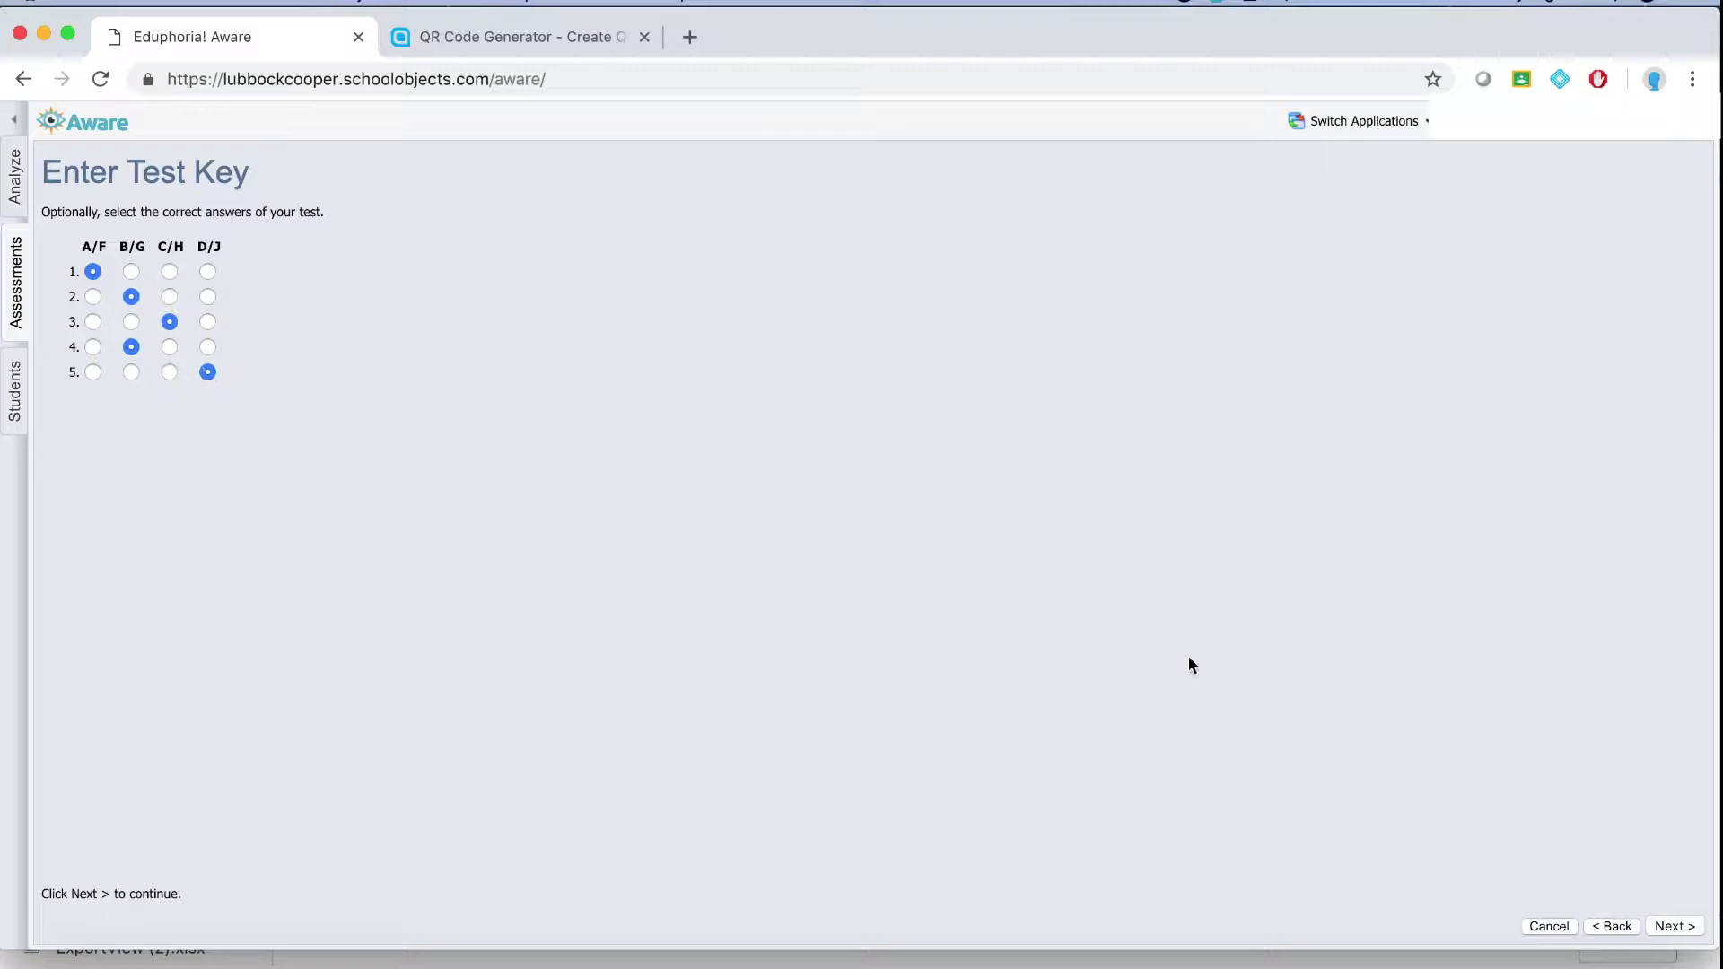
click(1676, 930)
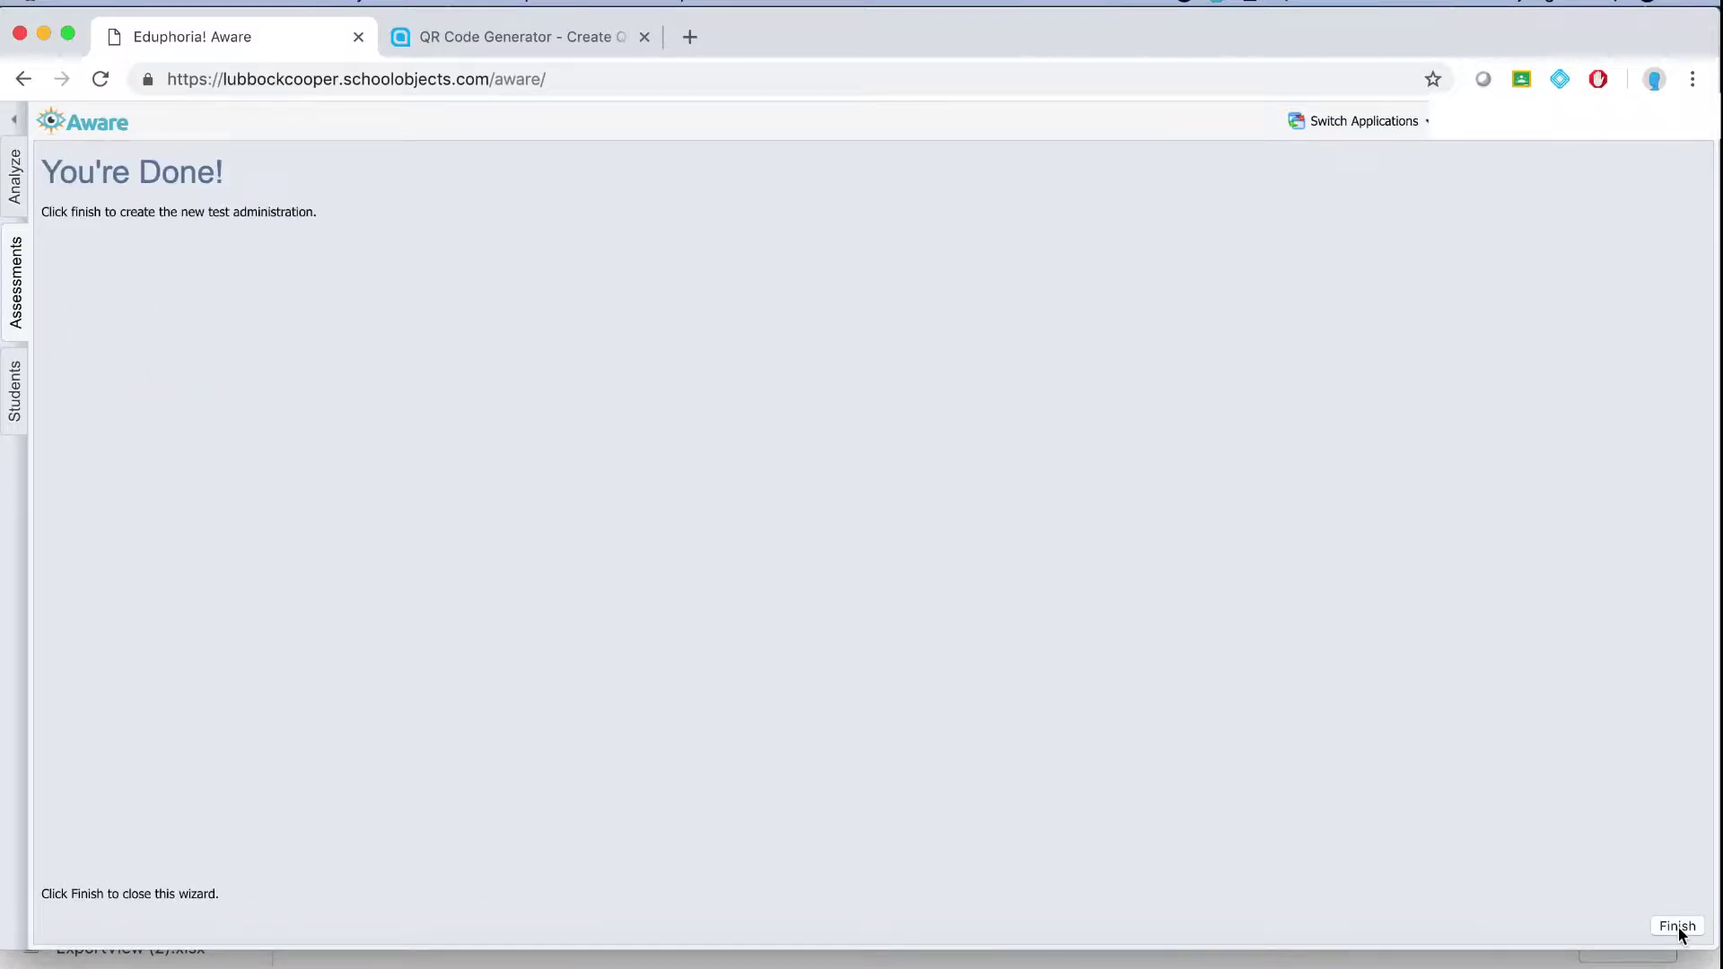
click(1678, 928)
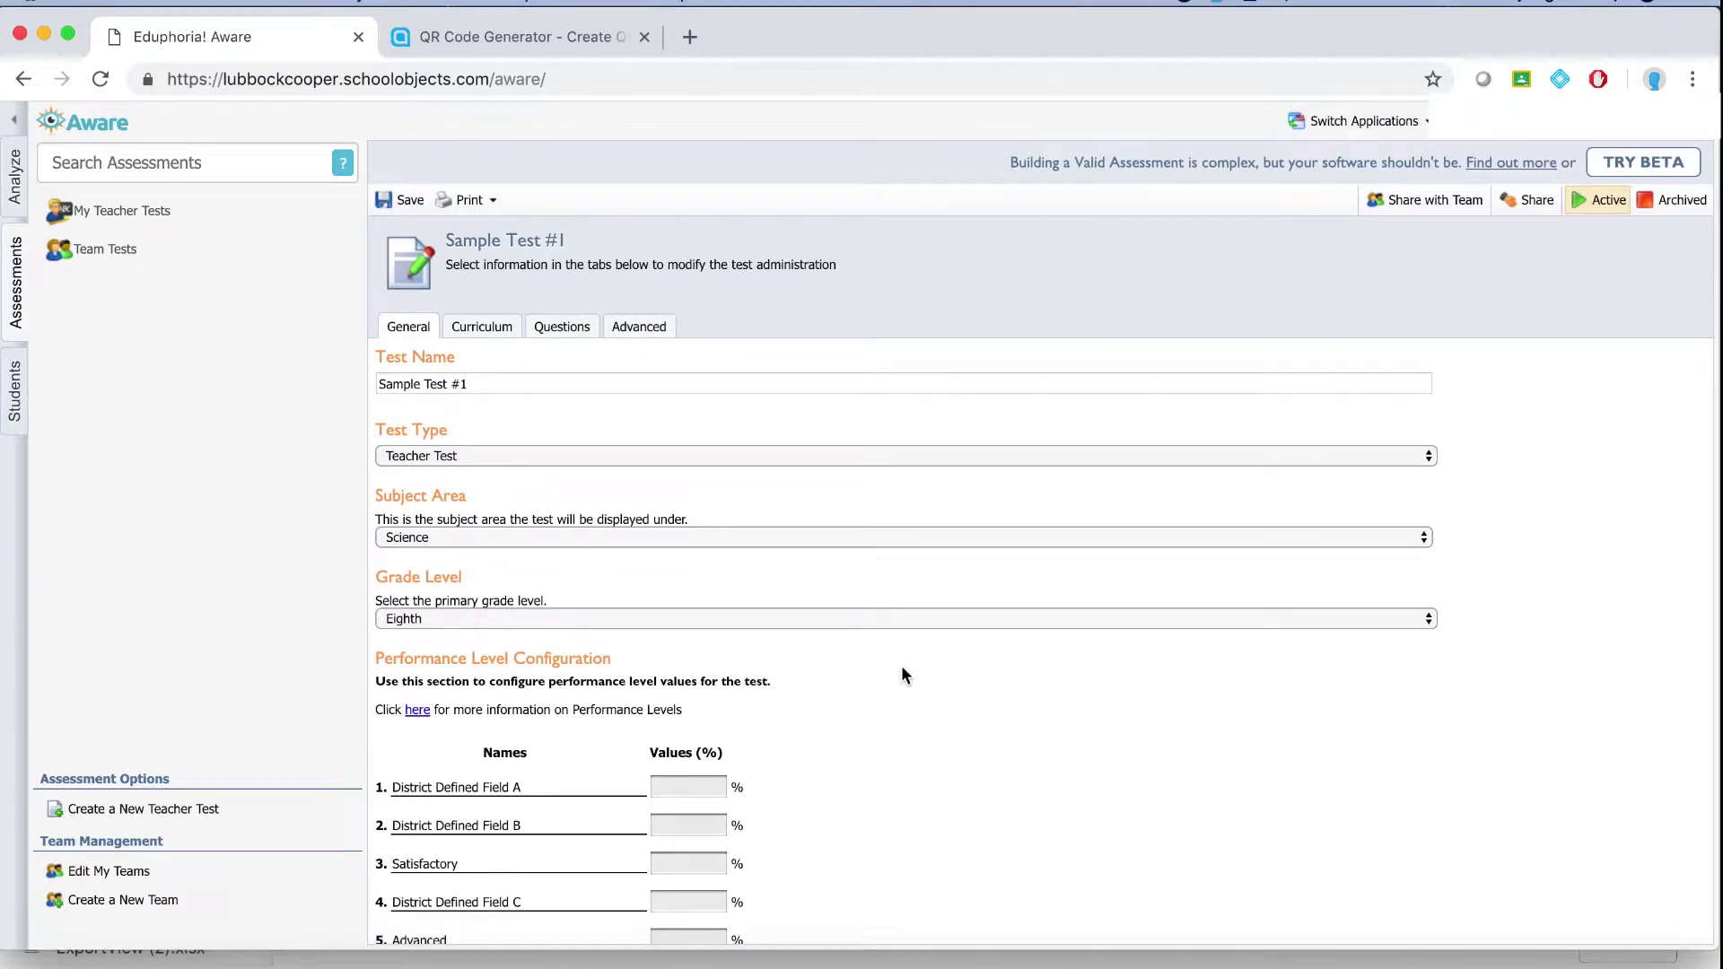
Enter 70 as the Satisfactory percentage under Performance Level Configuration, then view the questions
scroll(903, 669, down, 5)
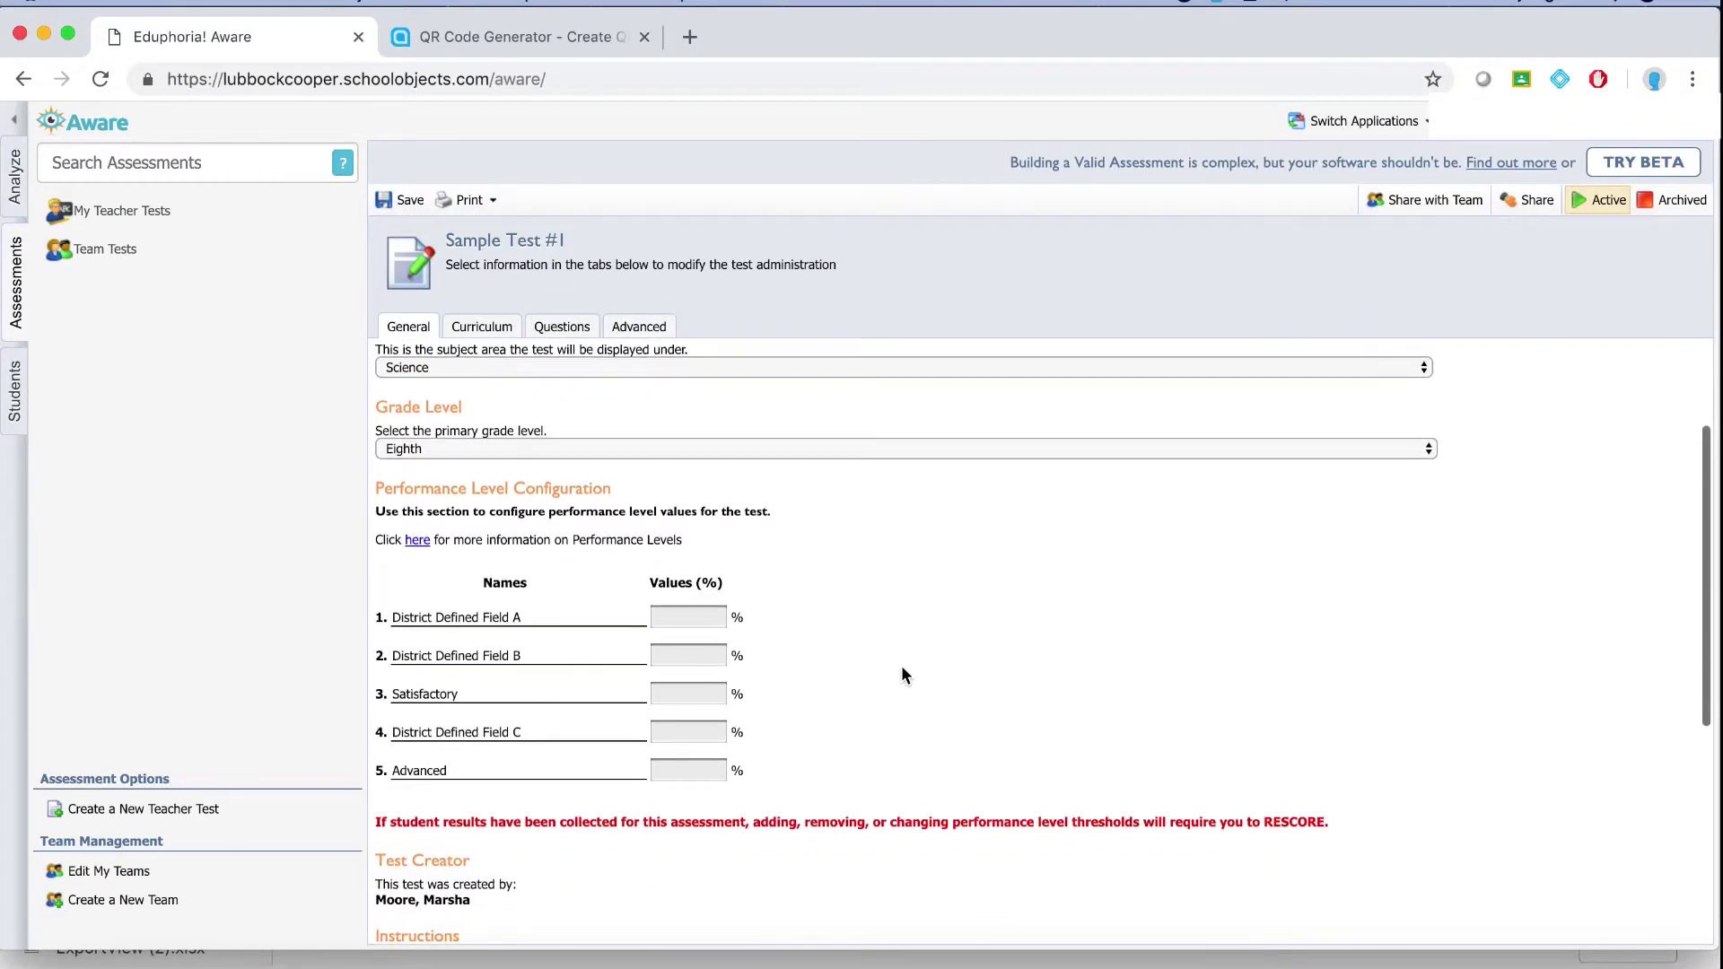
click(705, 600)
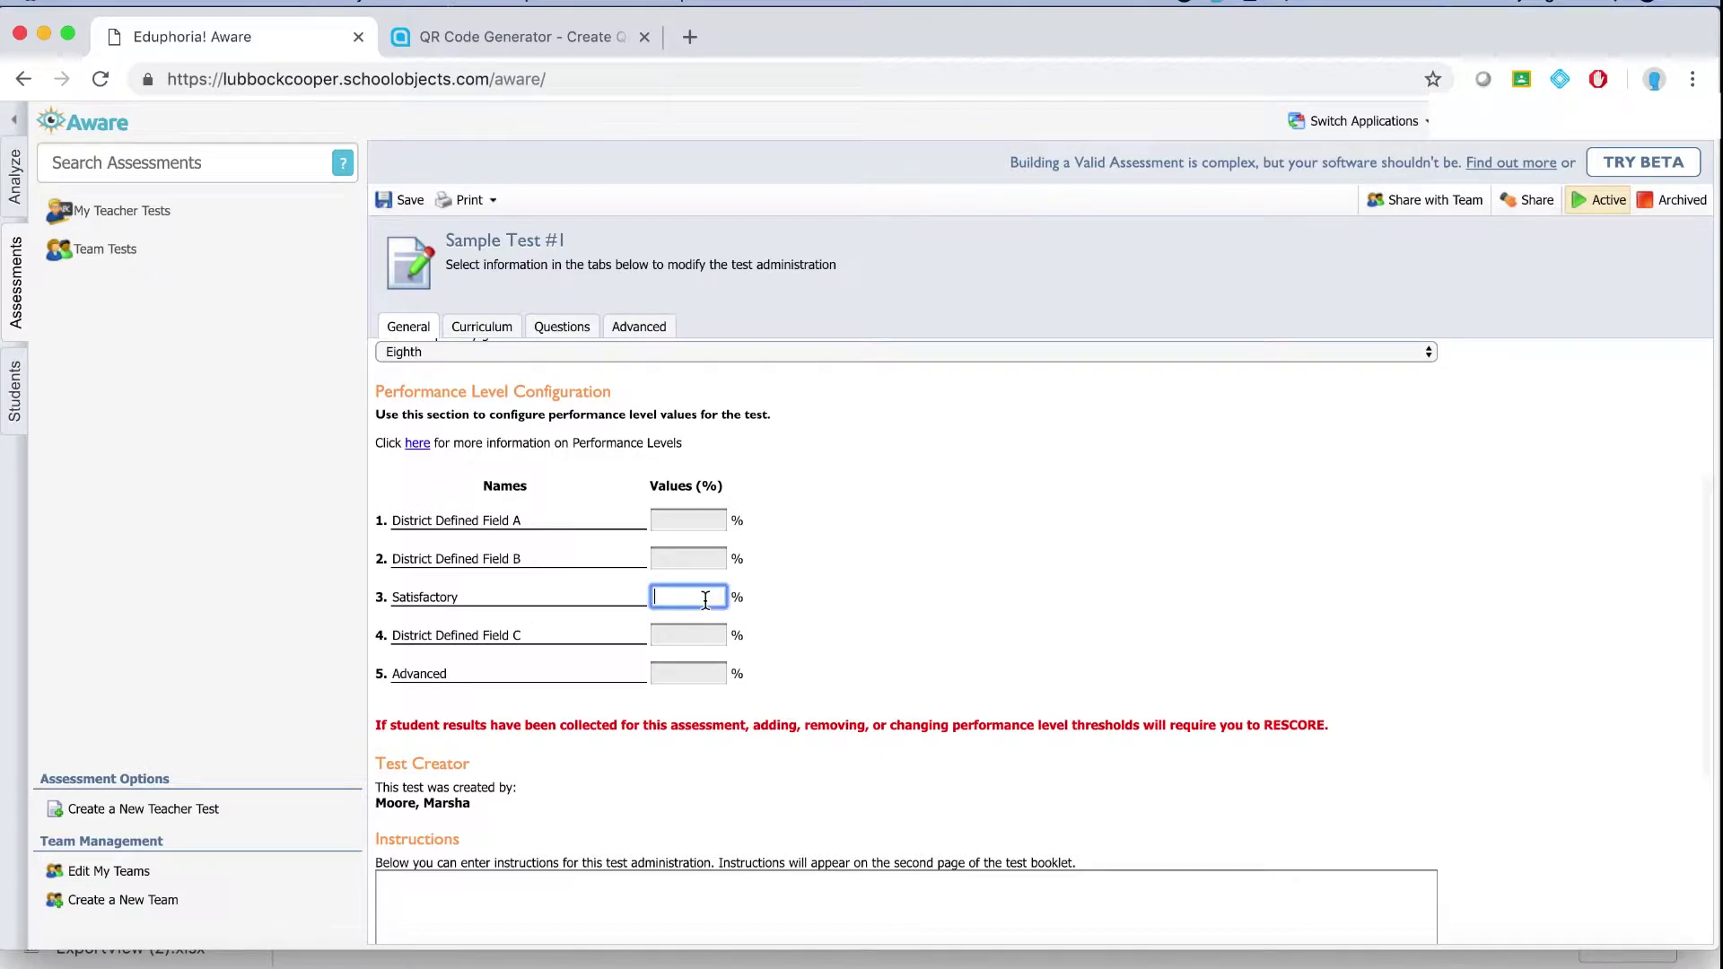
text(70)
key(BackSpace)
click(700, 673)
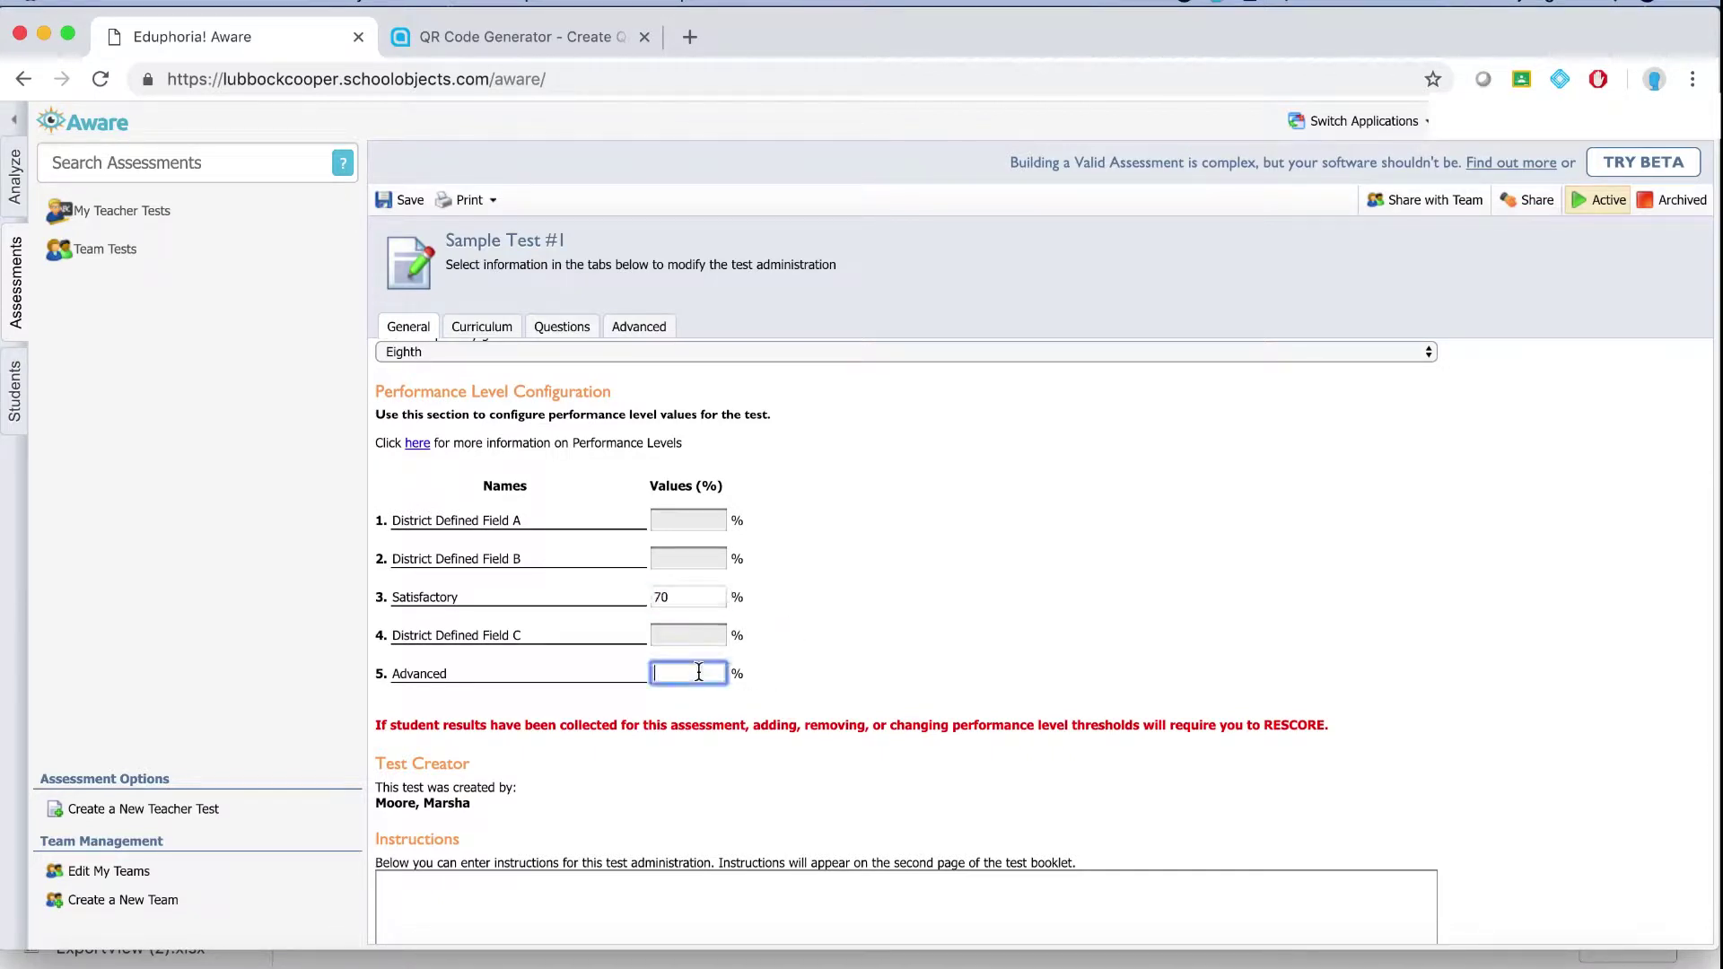
click(557, 326)
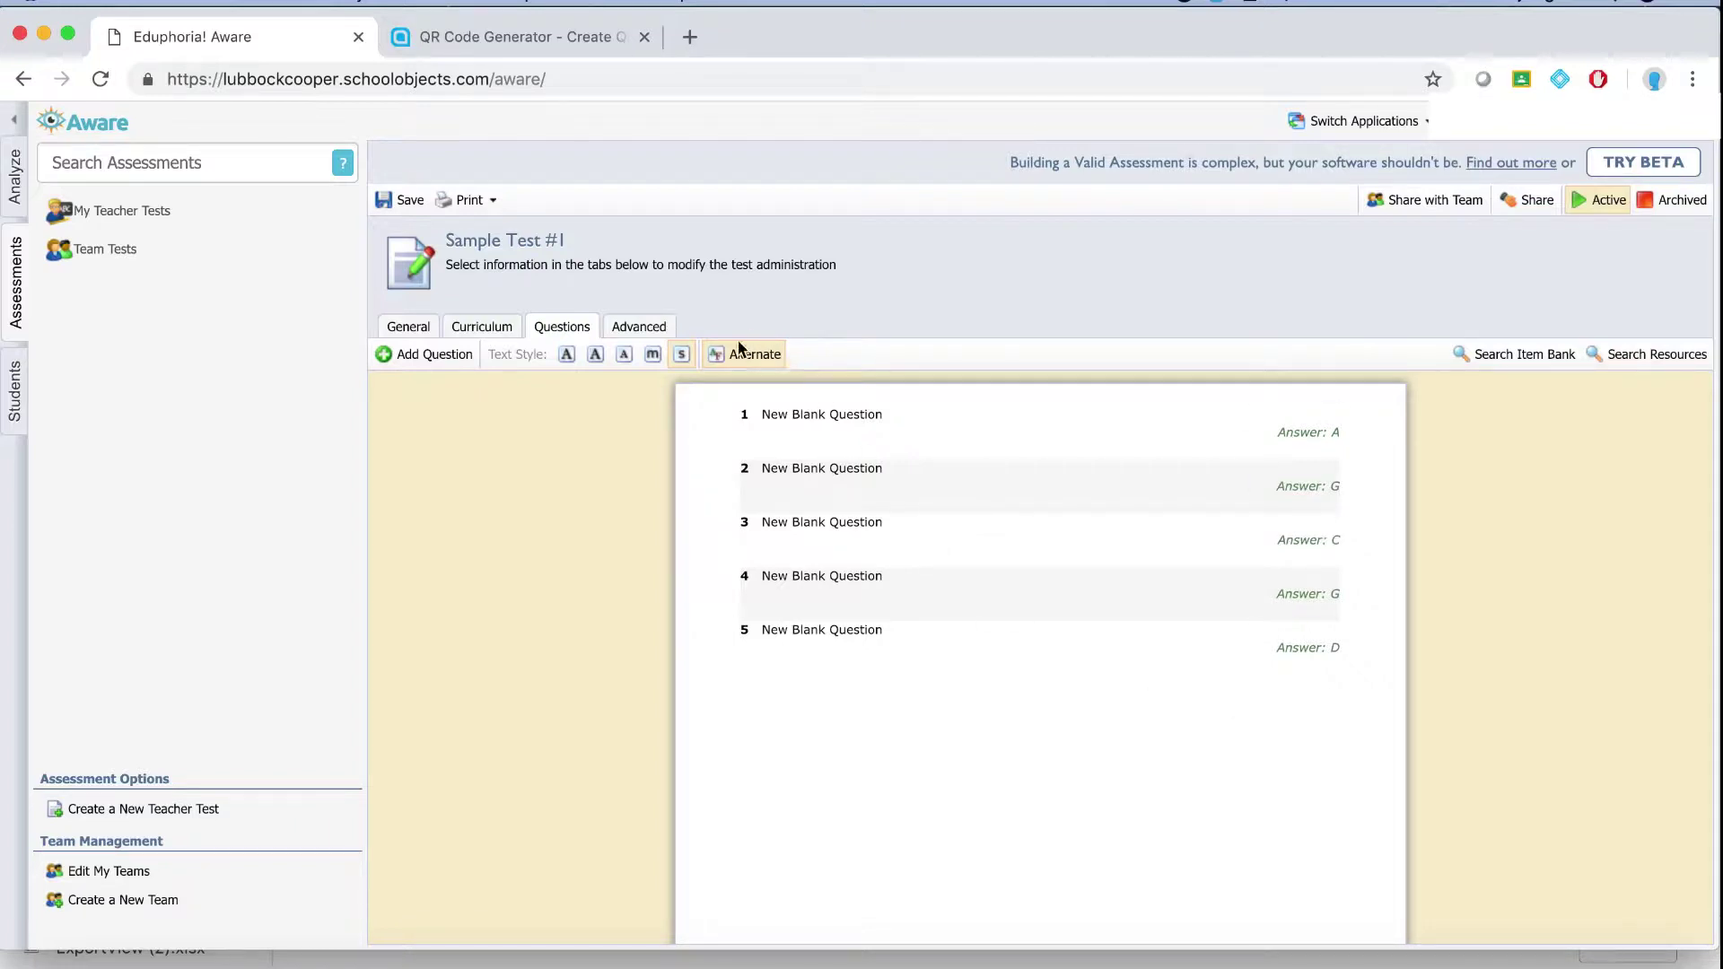
Toggle even-numbered answer letters and move question 3 above question 2, keying A, H, B, G, D
click(750, 367)
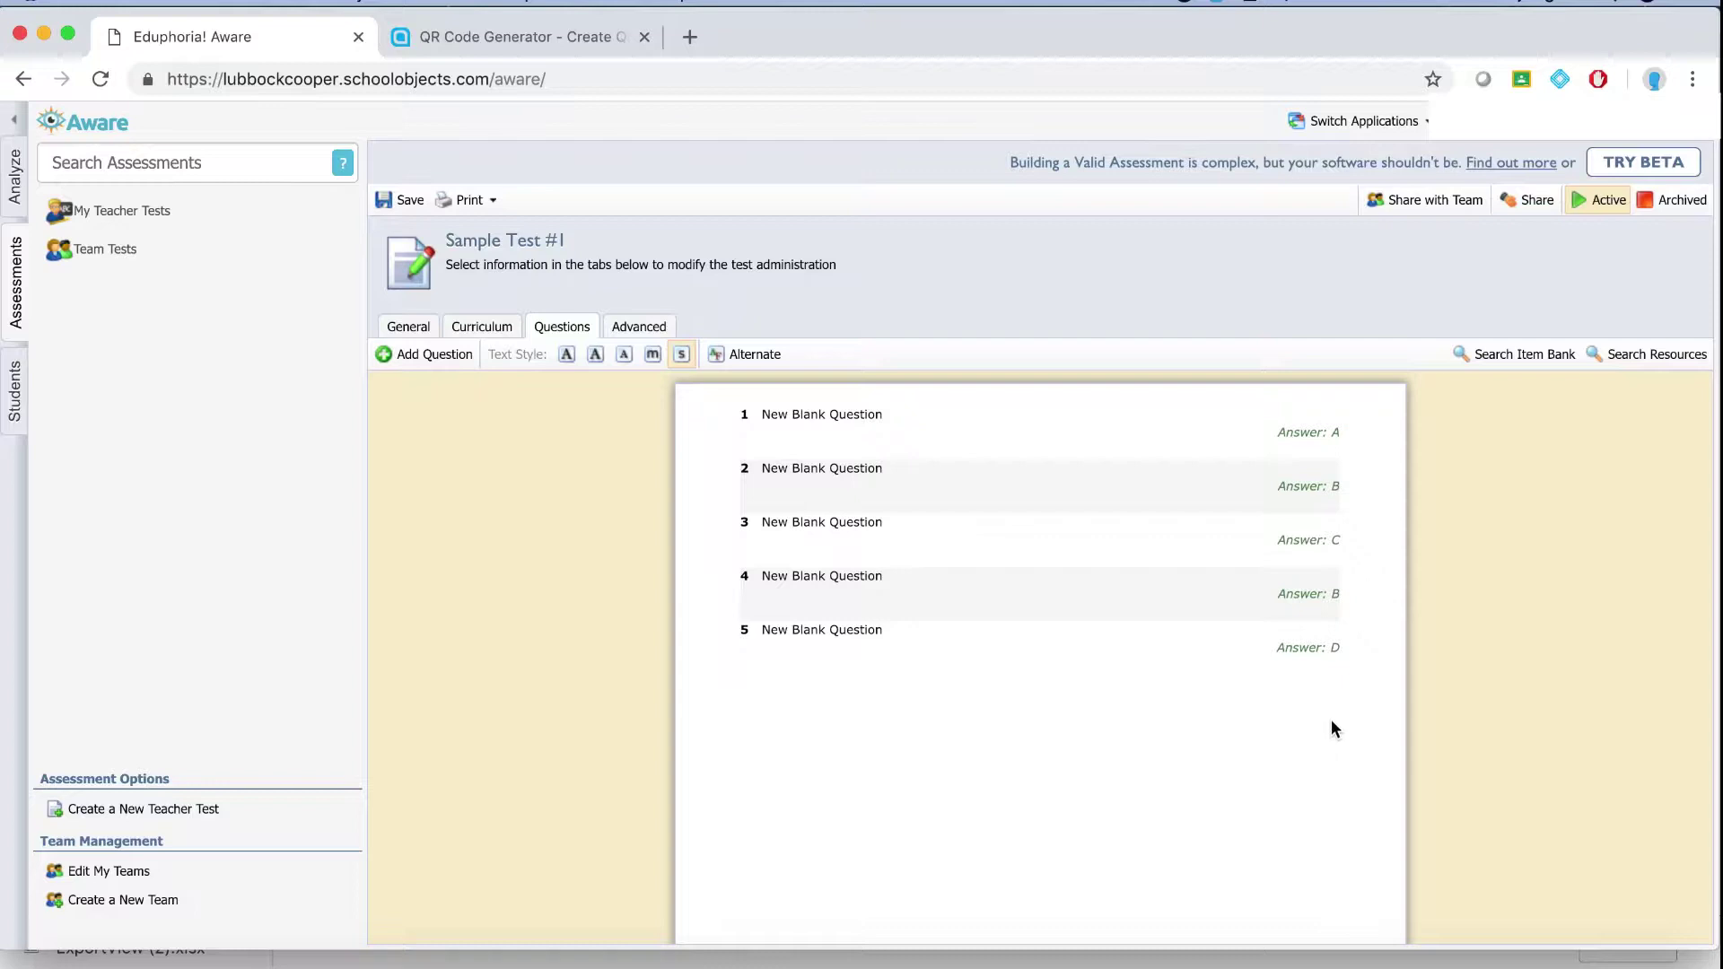
mouse_move(1023, 558)
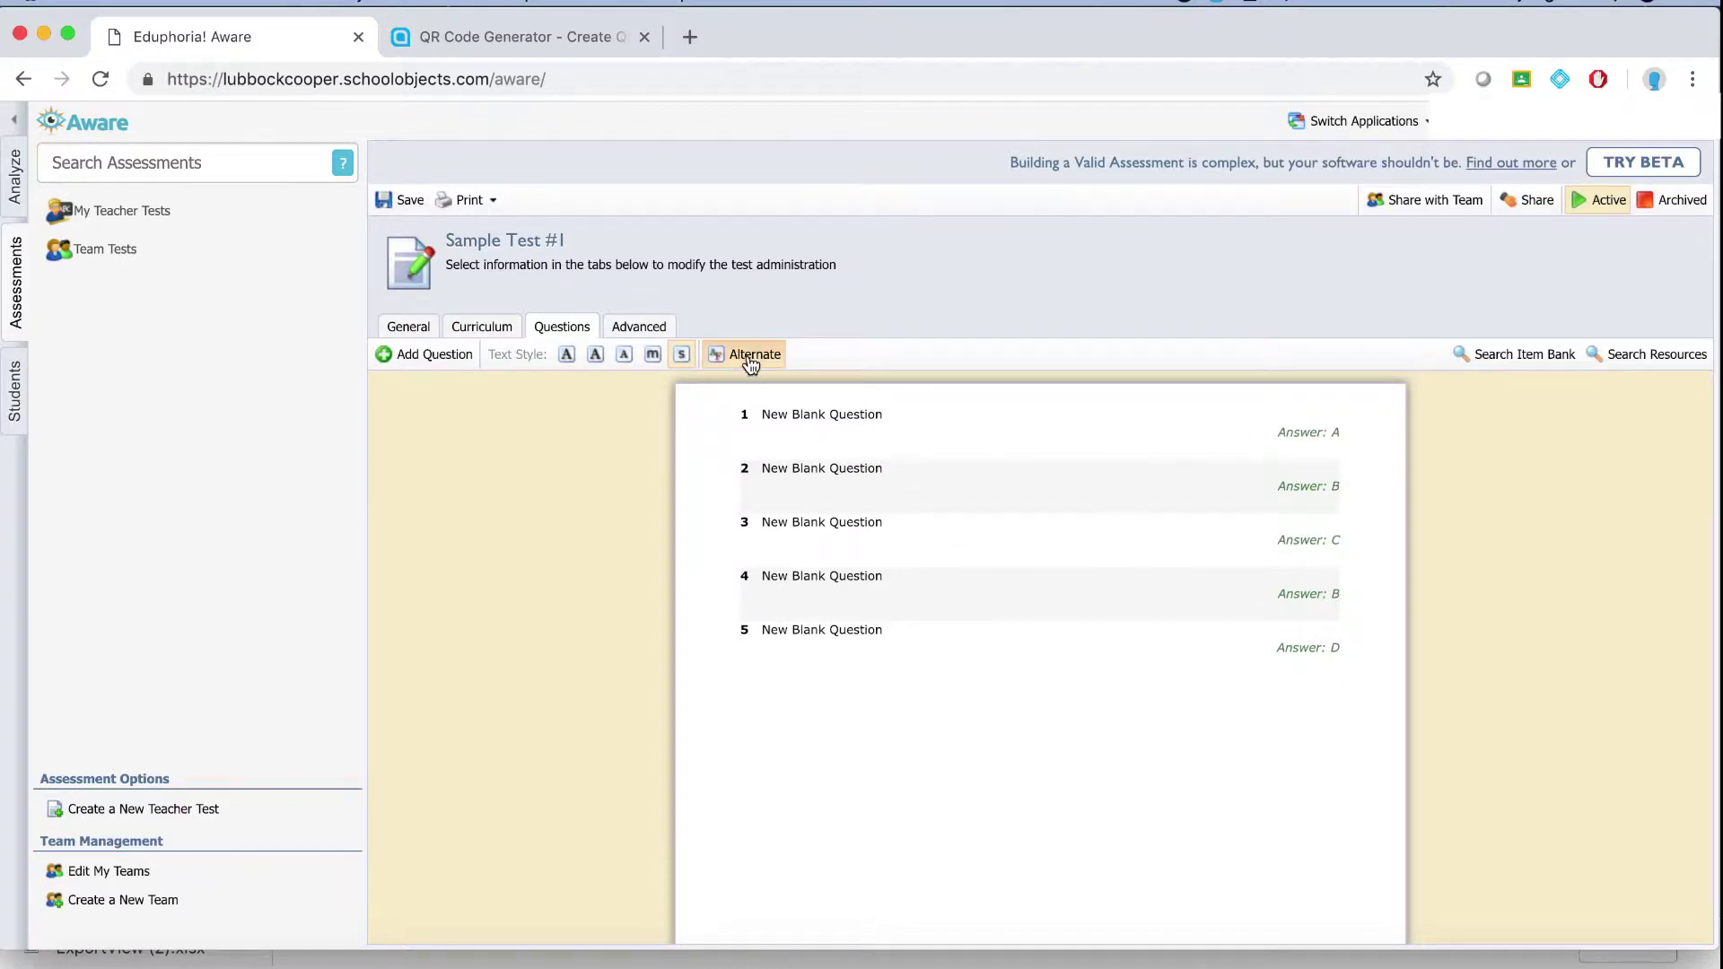
click(747, 357)
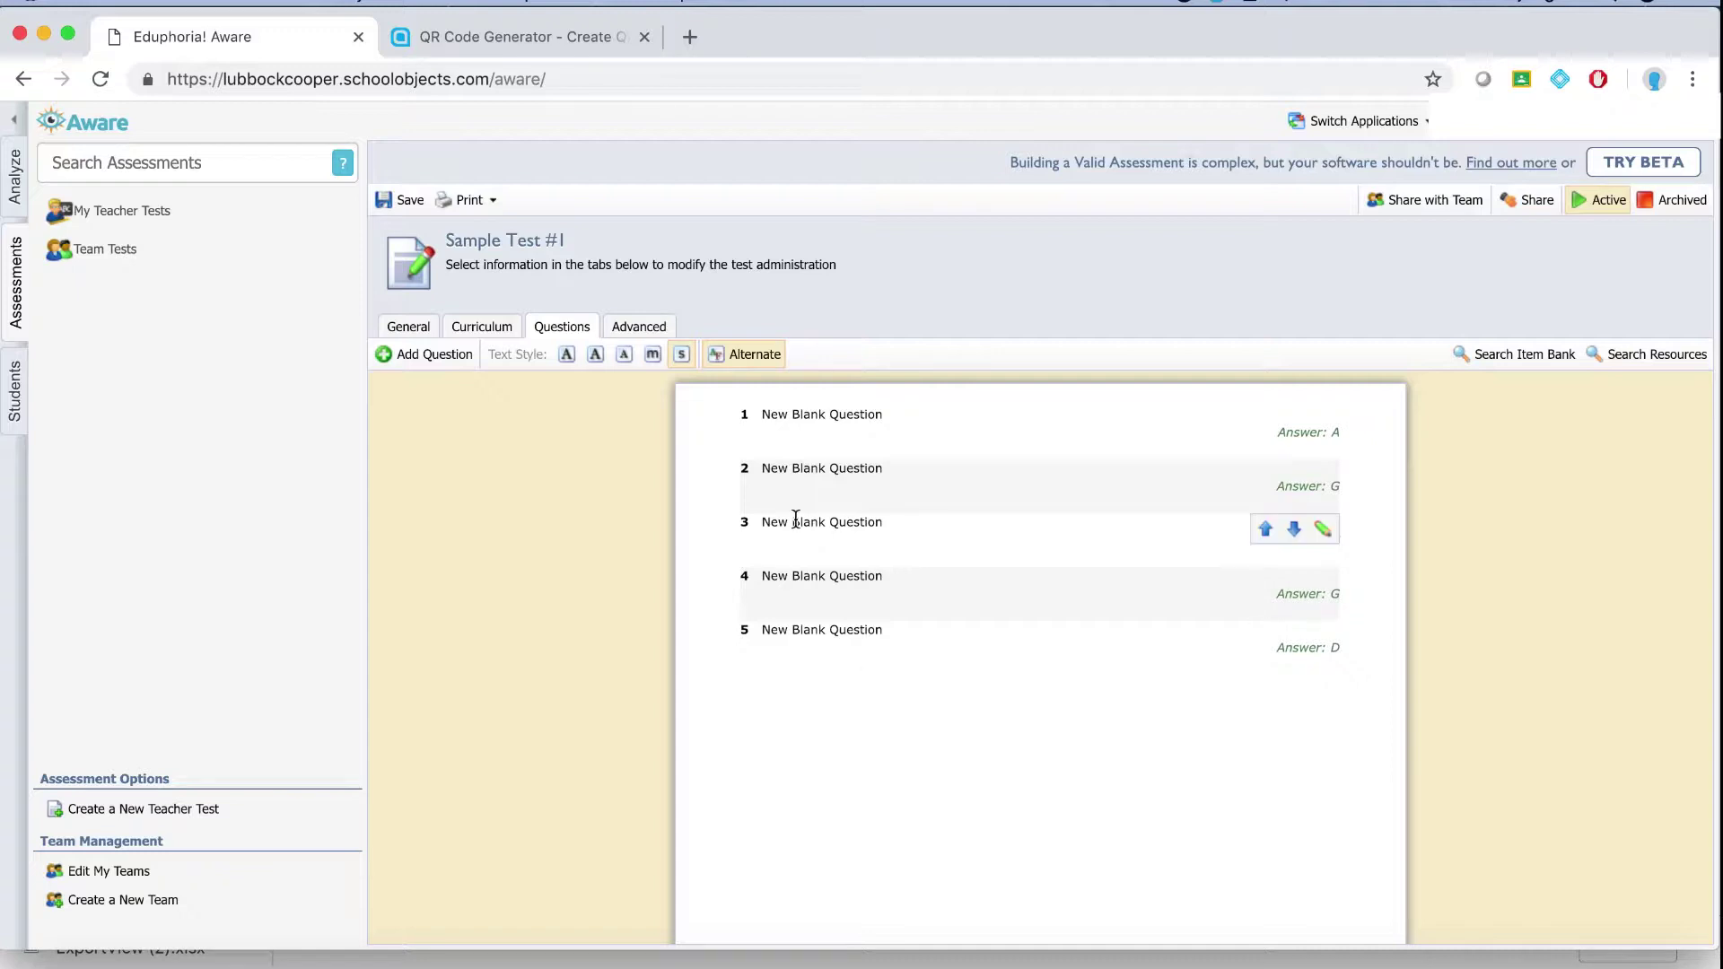
mouse_move(840, 456)
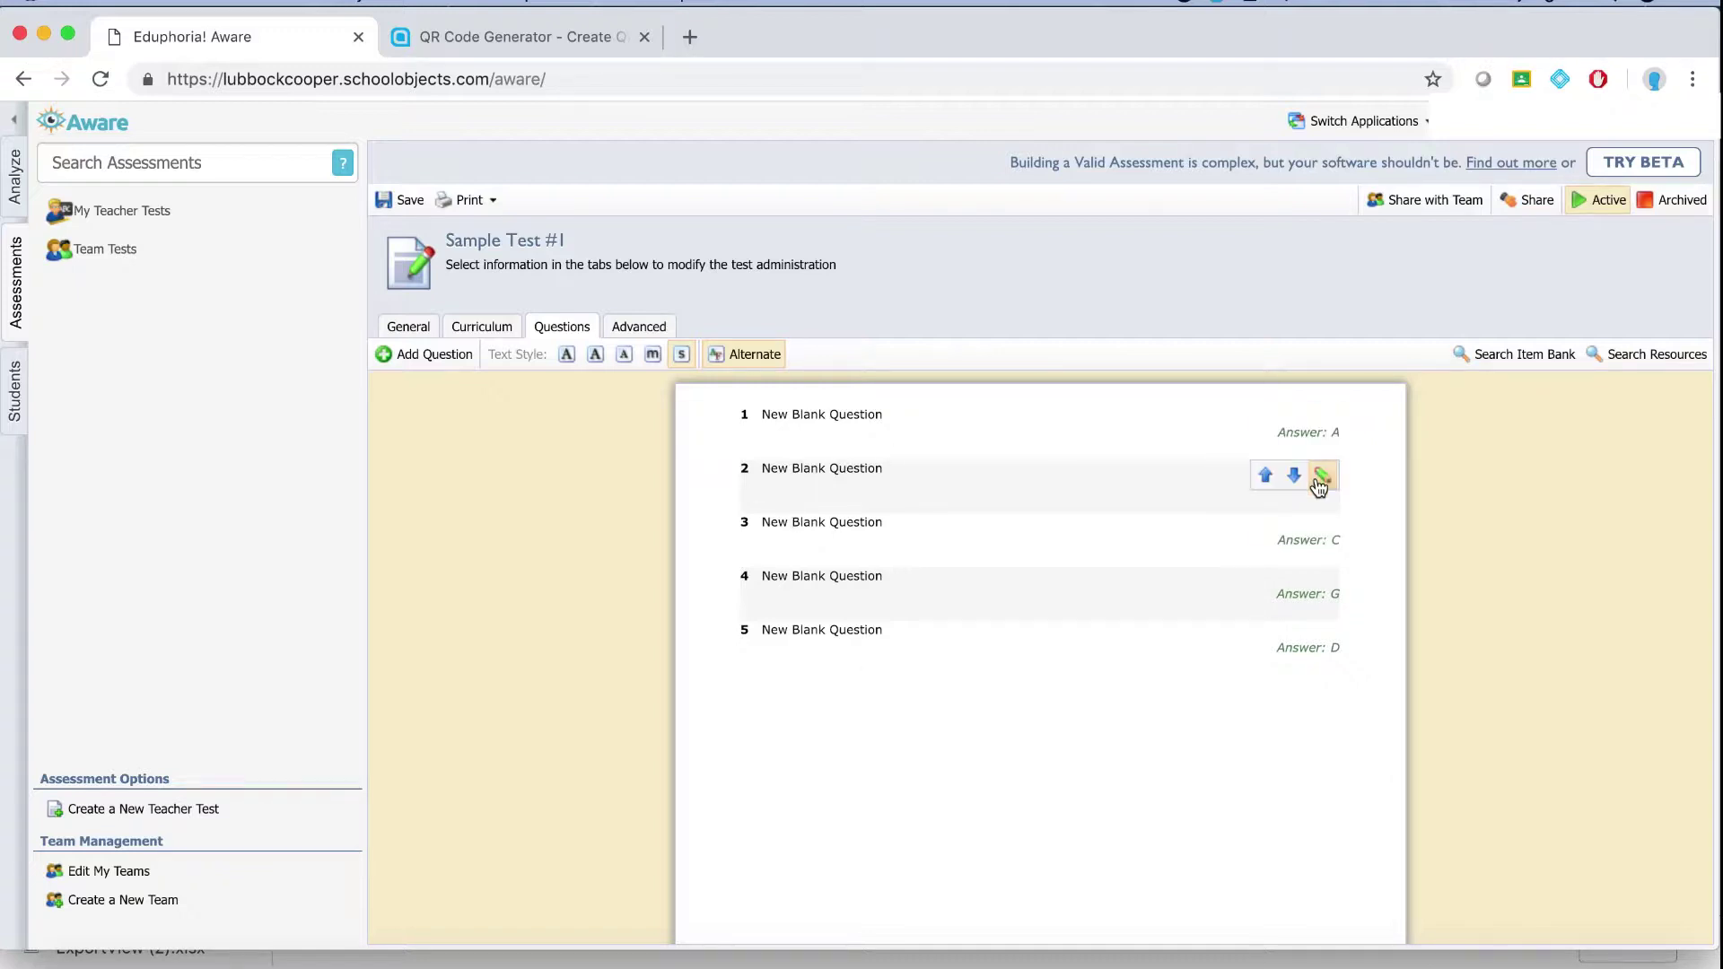
mouse_move(1318, 529)
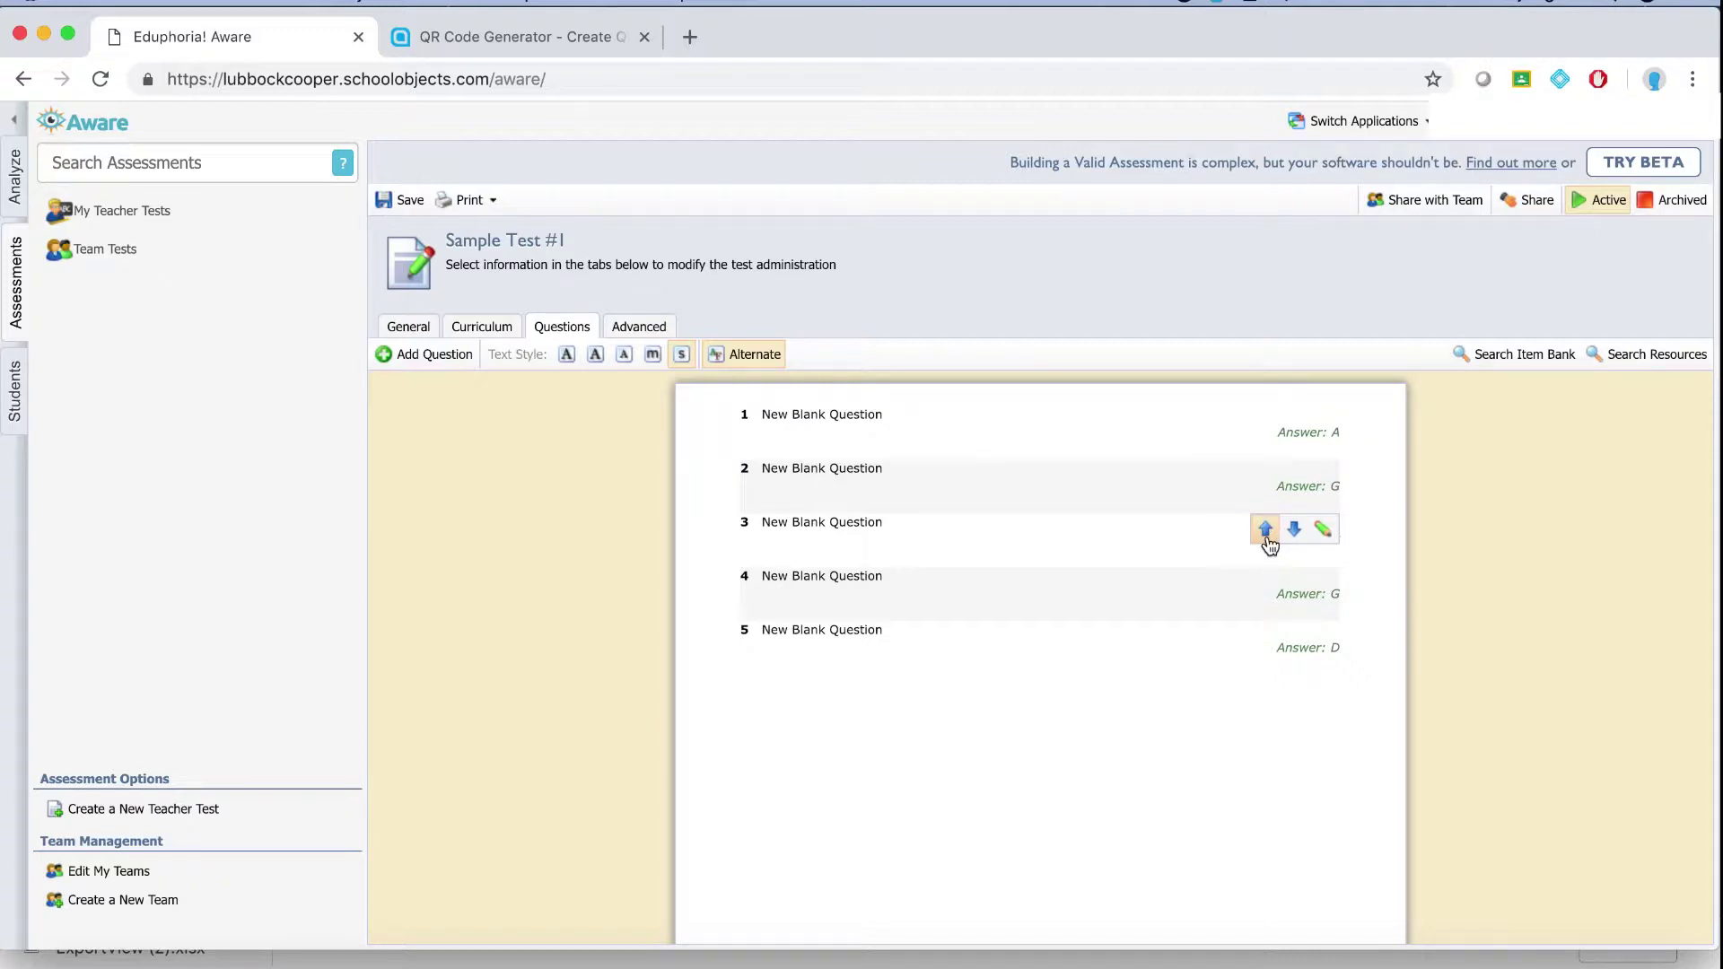
click(1264, 532)
mouse_move(1269, 545)
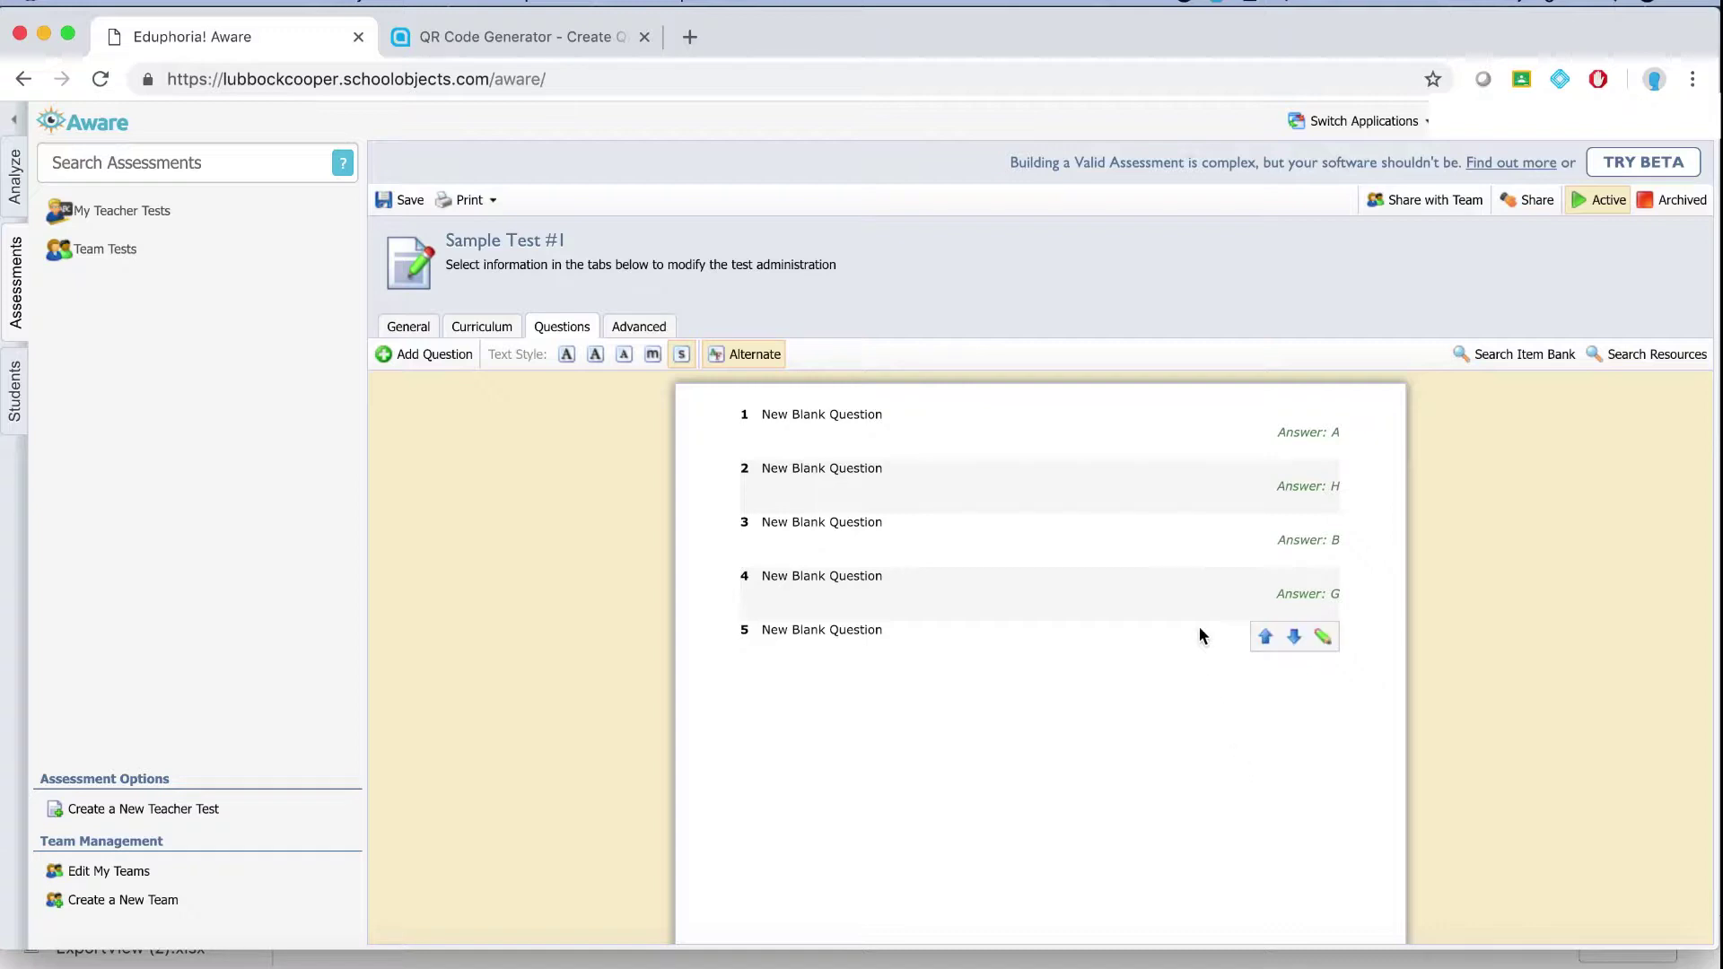
mouse_move(1321, 489)
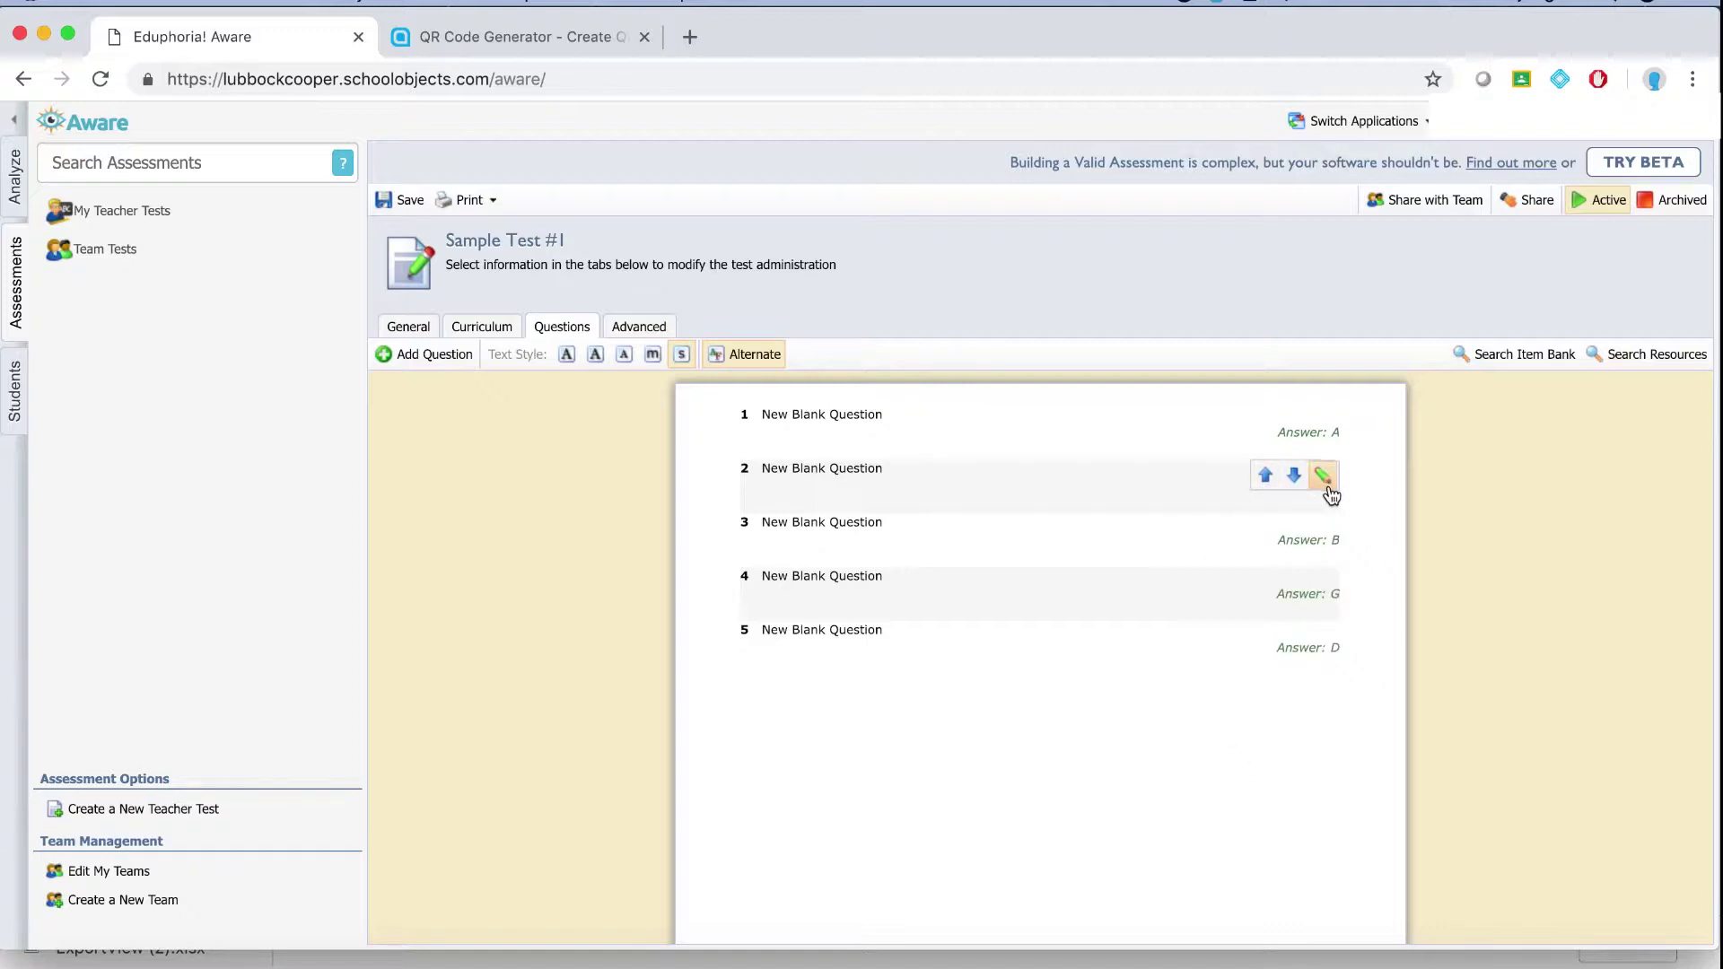
Edit question 2 and assign 8.7(A), Earth's tilt causing seasons, as its primary standard
click(1328, 481)
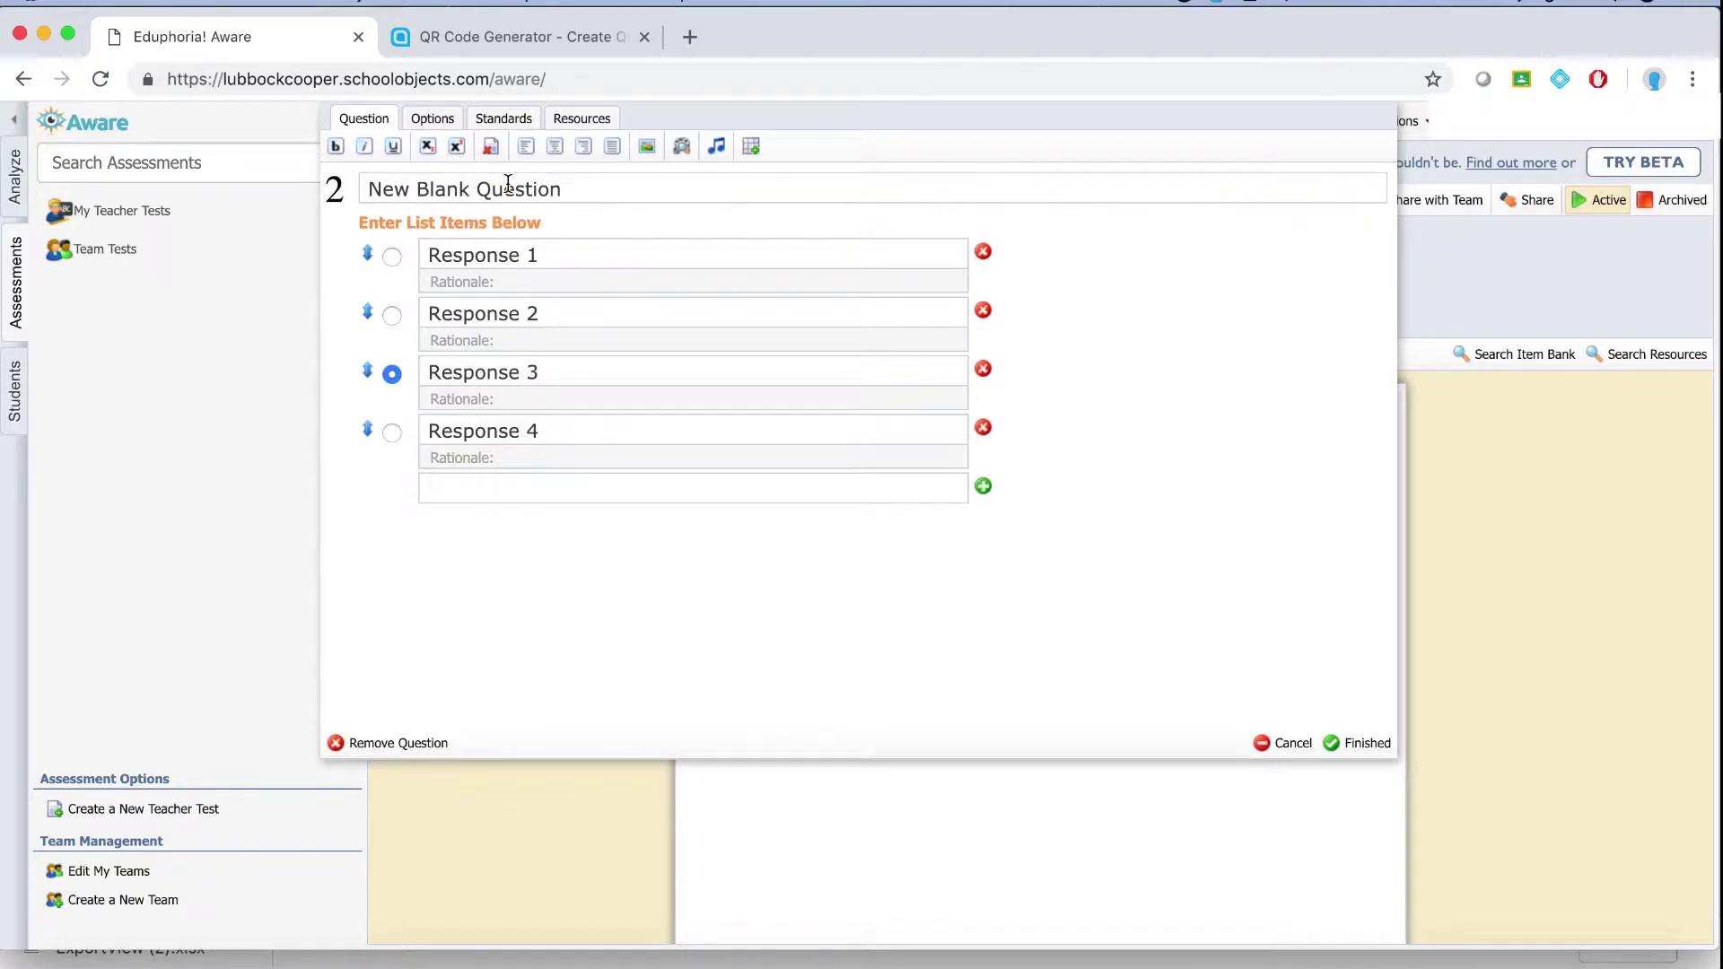
click(503, 120)
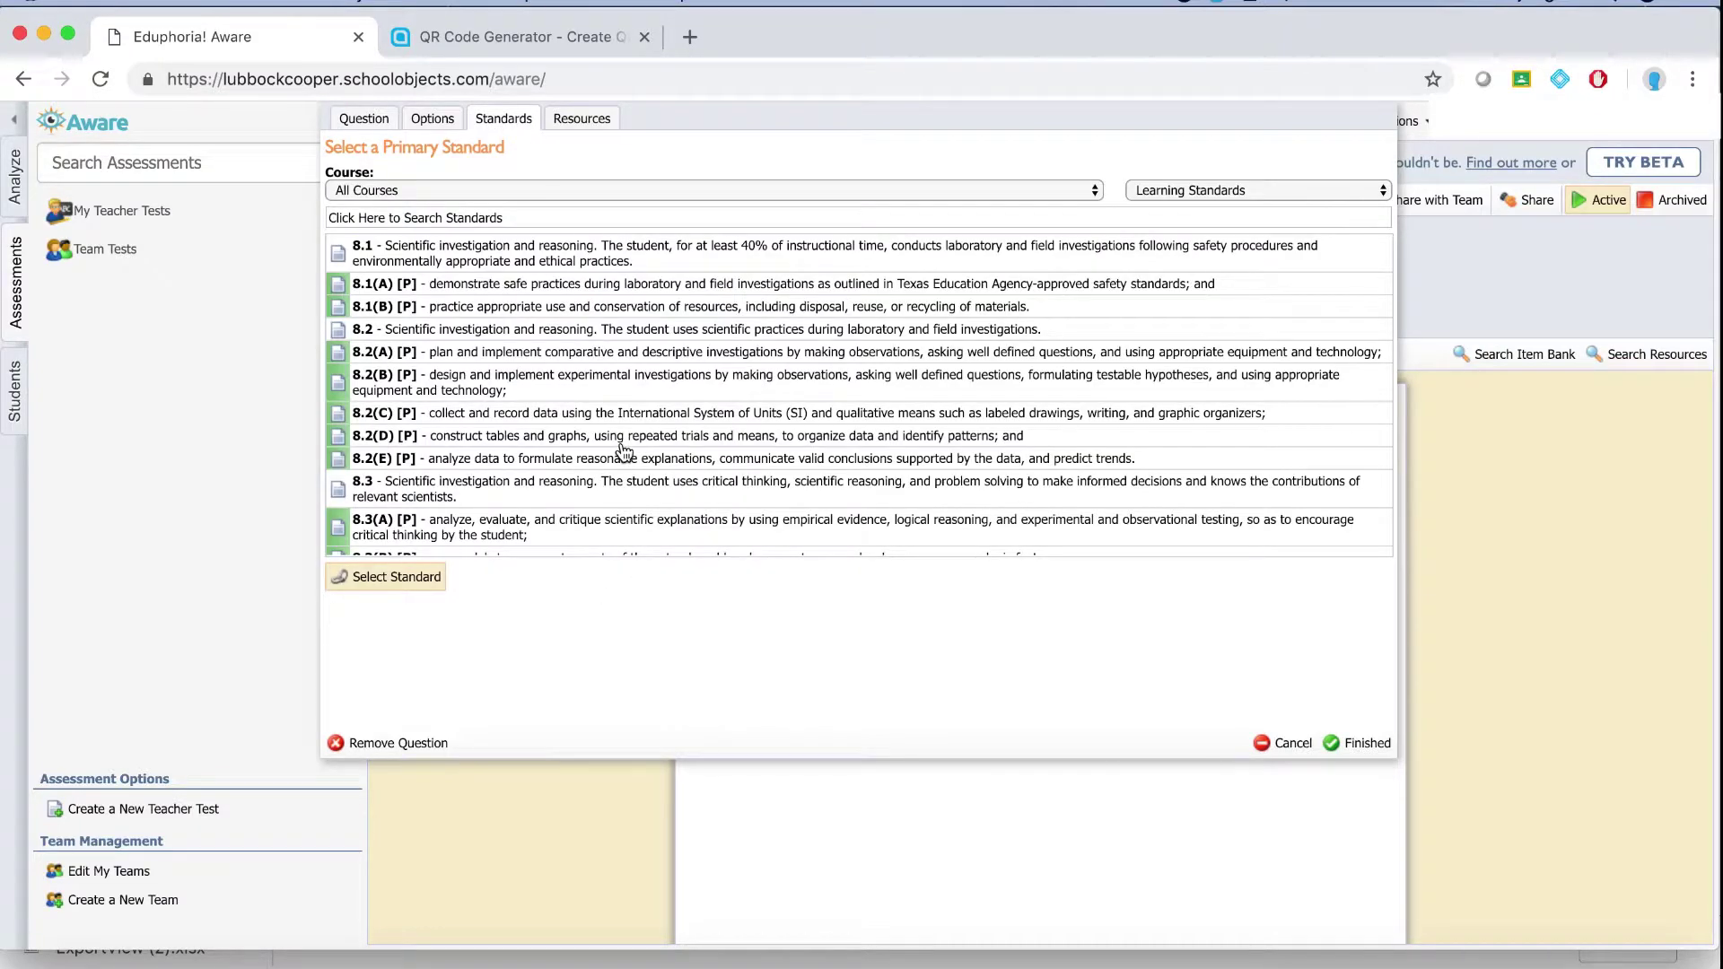
scroll(625, 449, down, 10)
scroll(625, 449, down, 4)
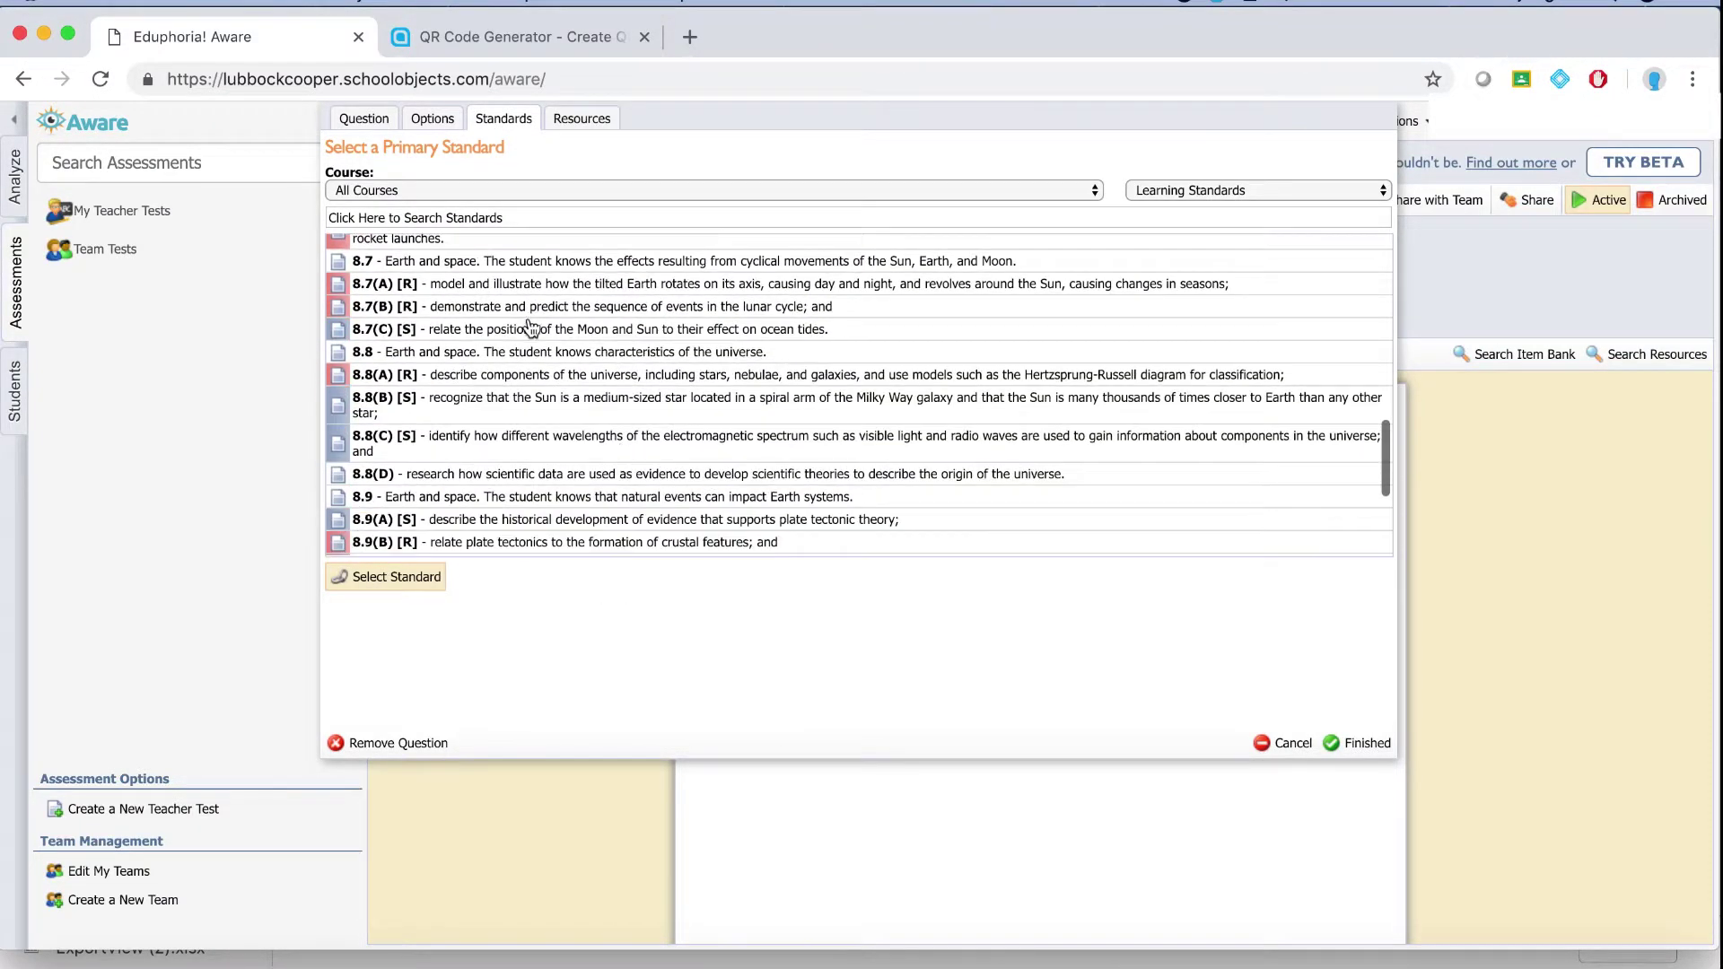
click(517, 287)
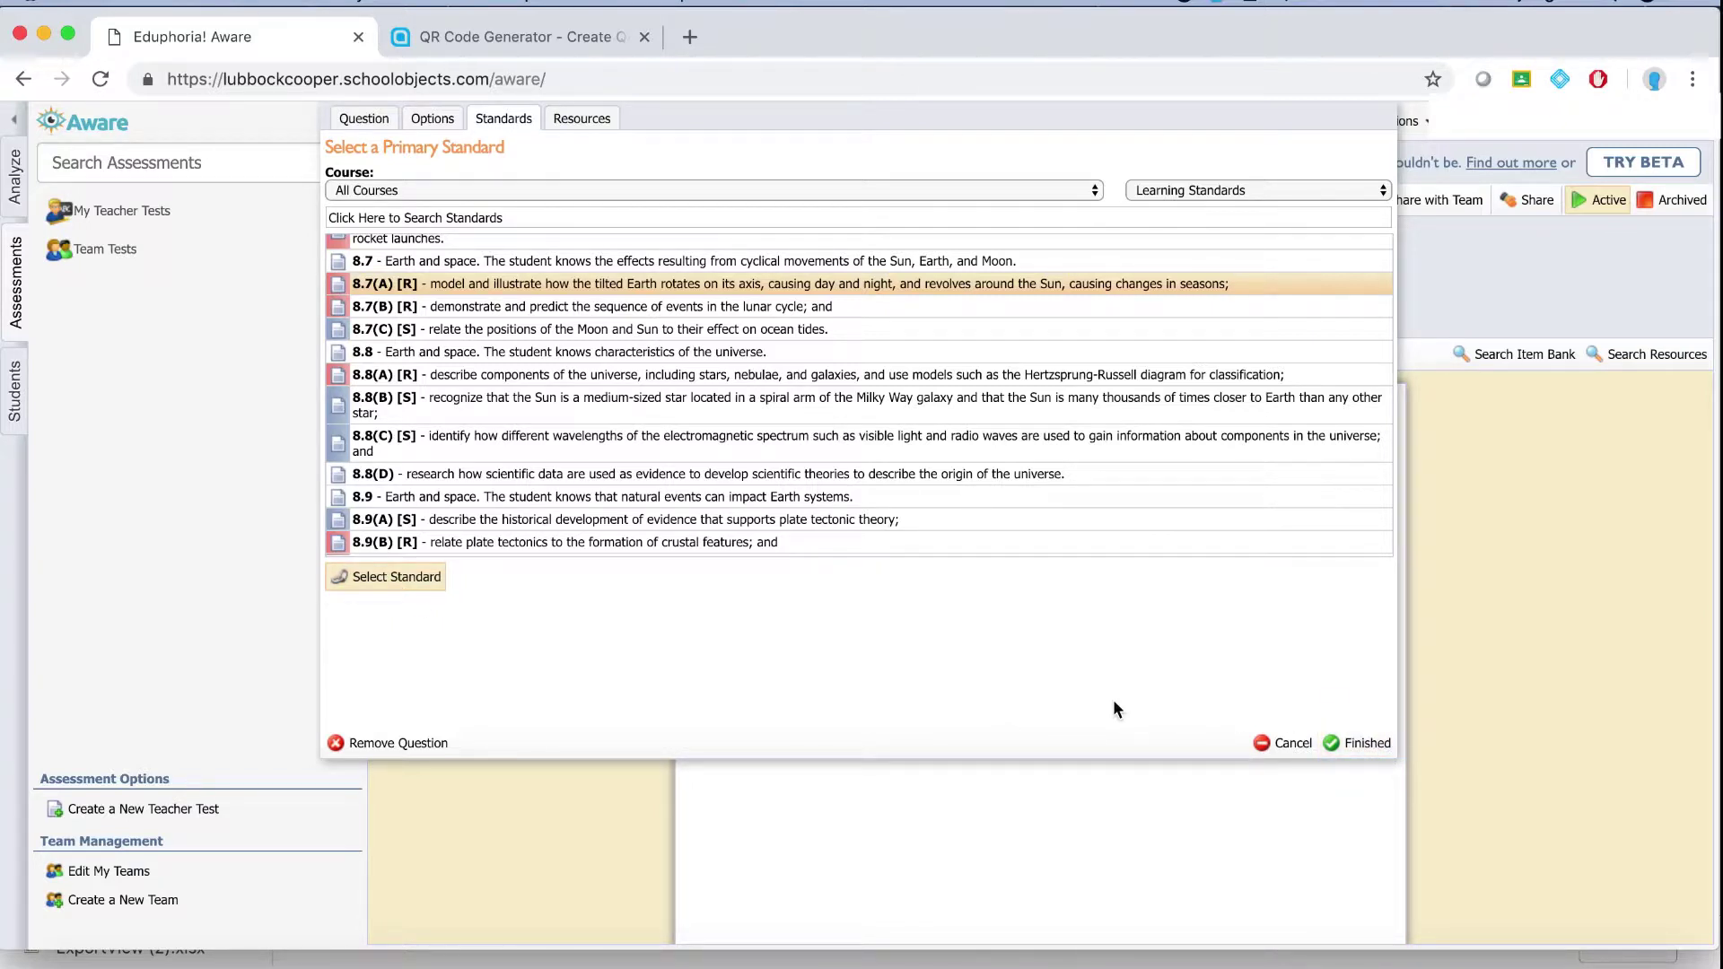
click(382, 577)
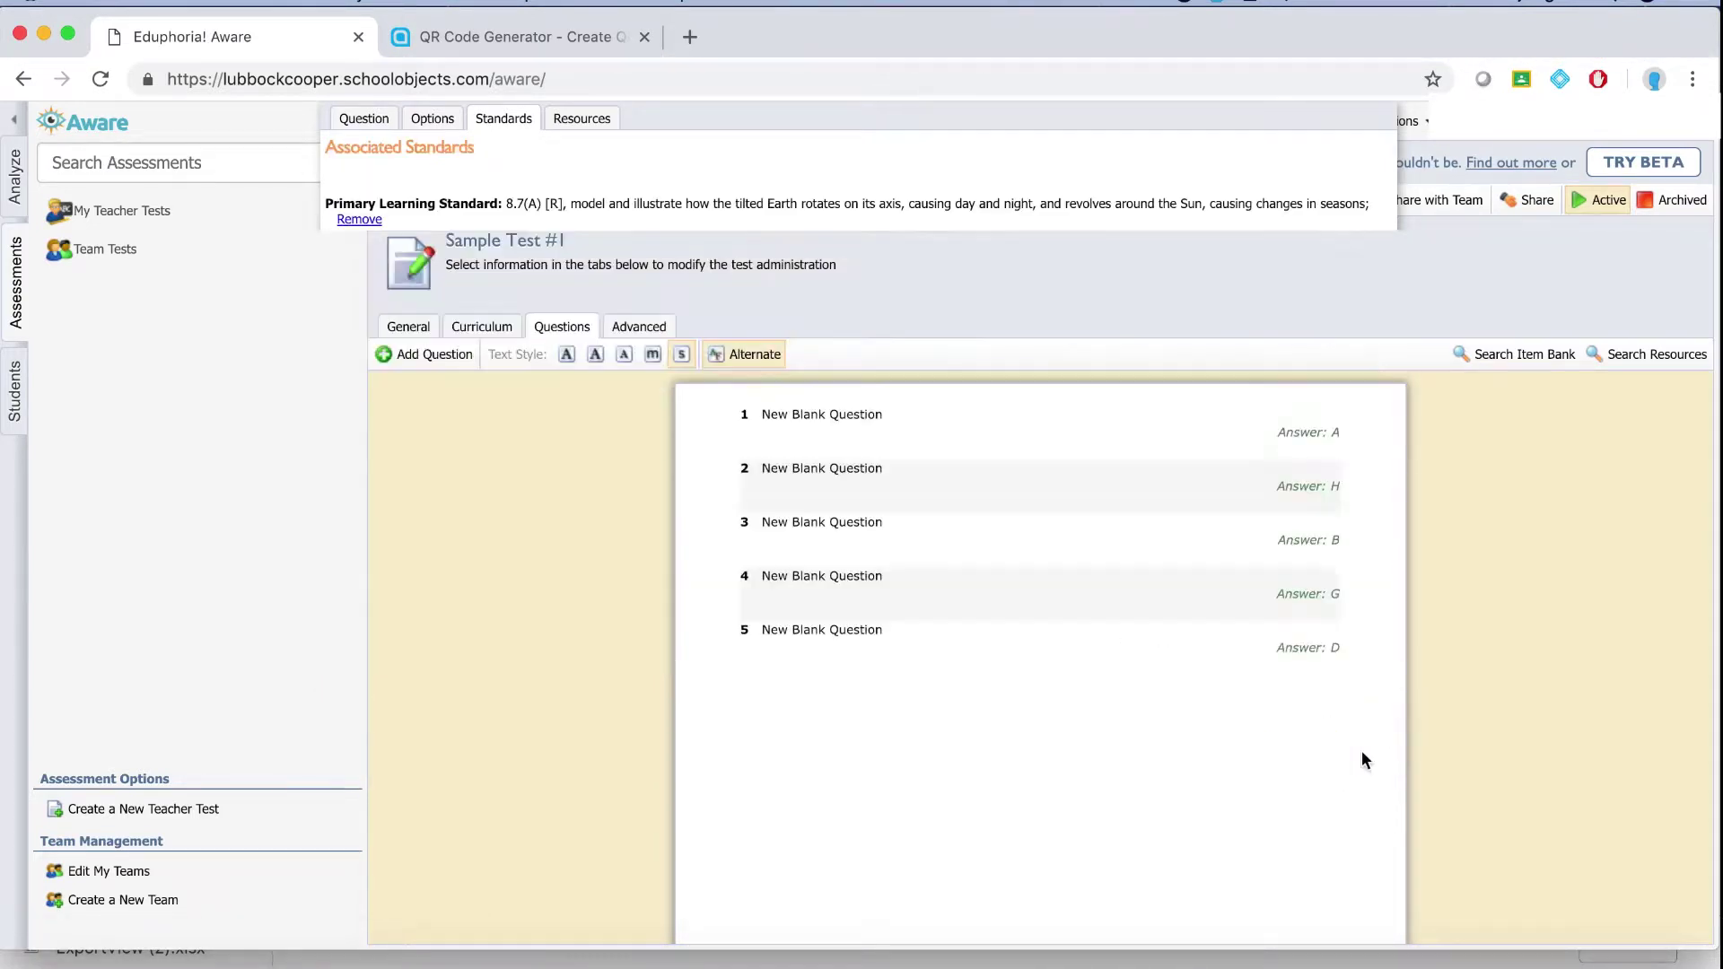
Close question 2's editor so the list shows 8.7(A) [R] STAAR: SC3 beside answer H
click(1361, 750)
mouse_move(1243, 510)
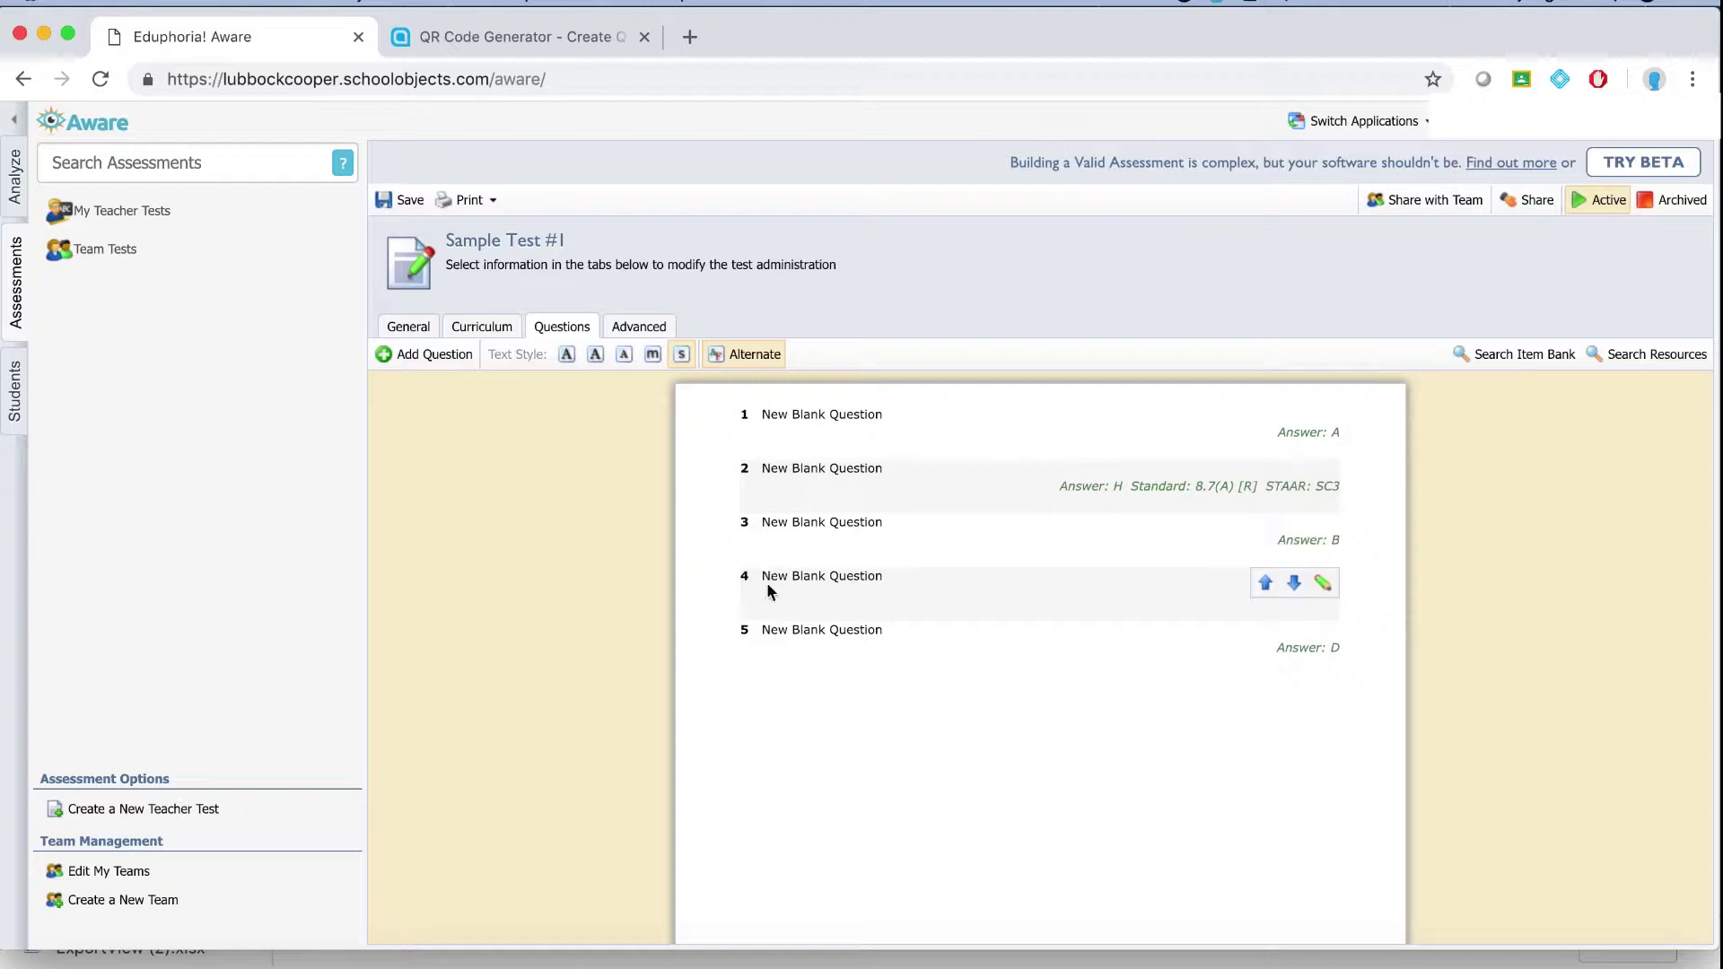
mouse_move(762, 628)
click(1534, 211)
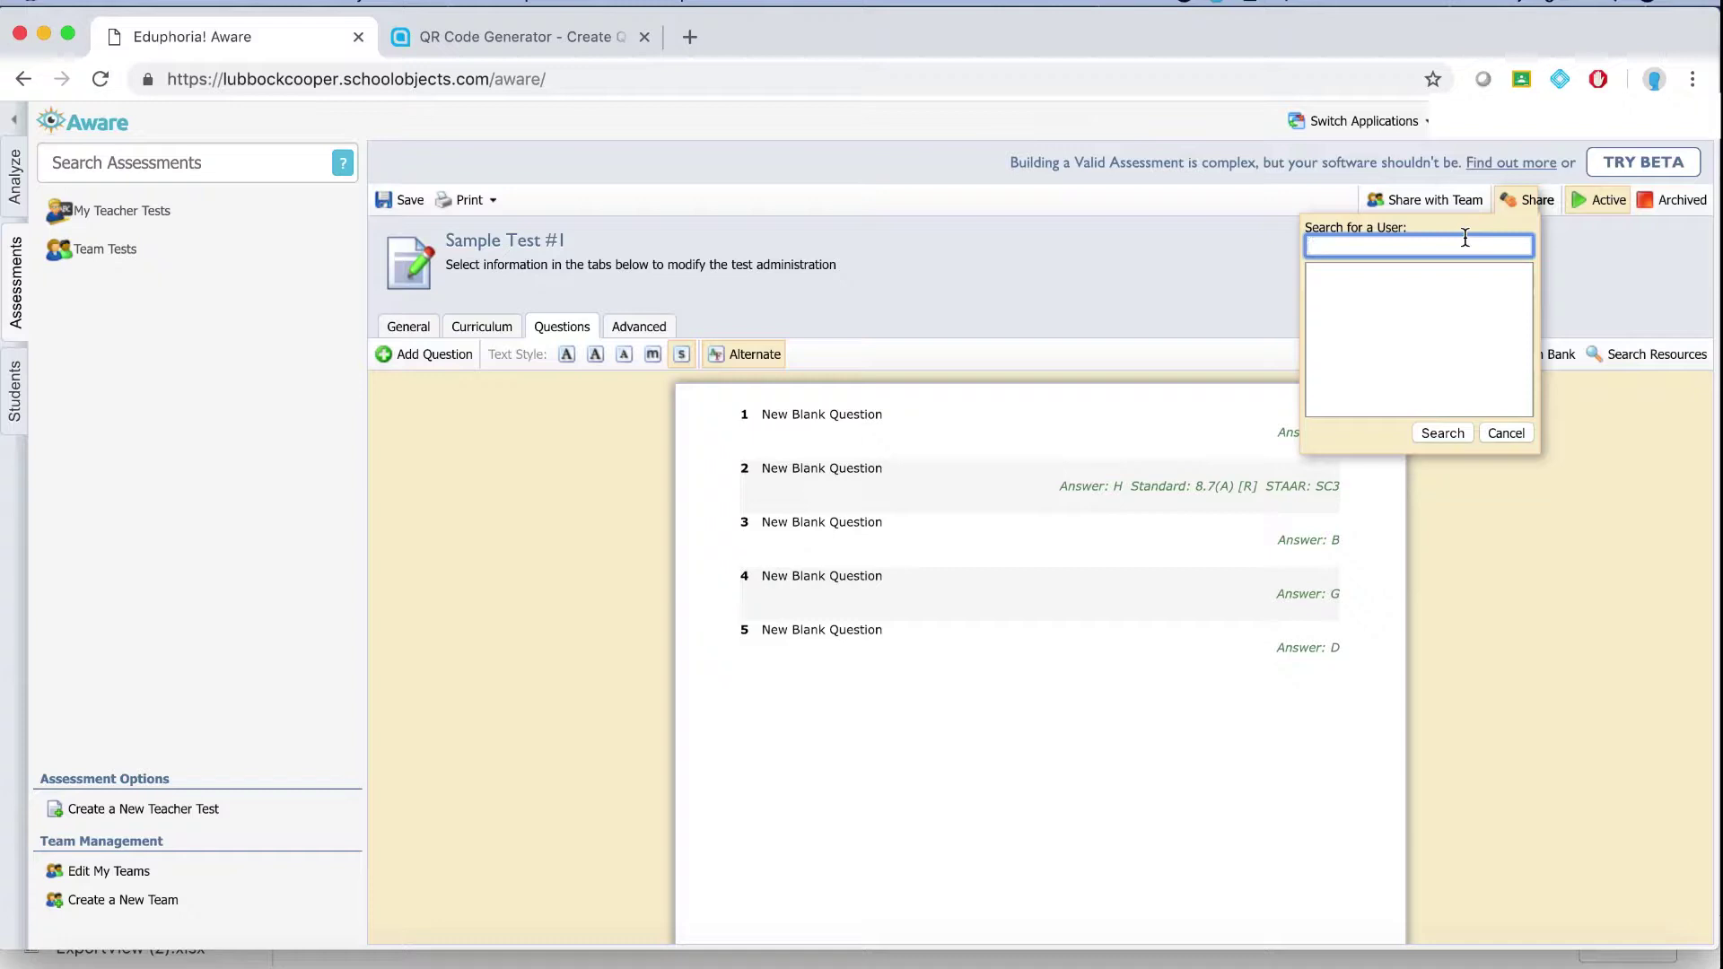
key(Escape)
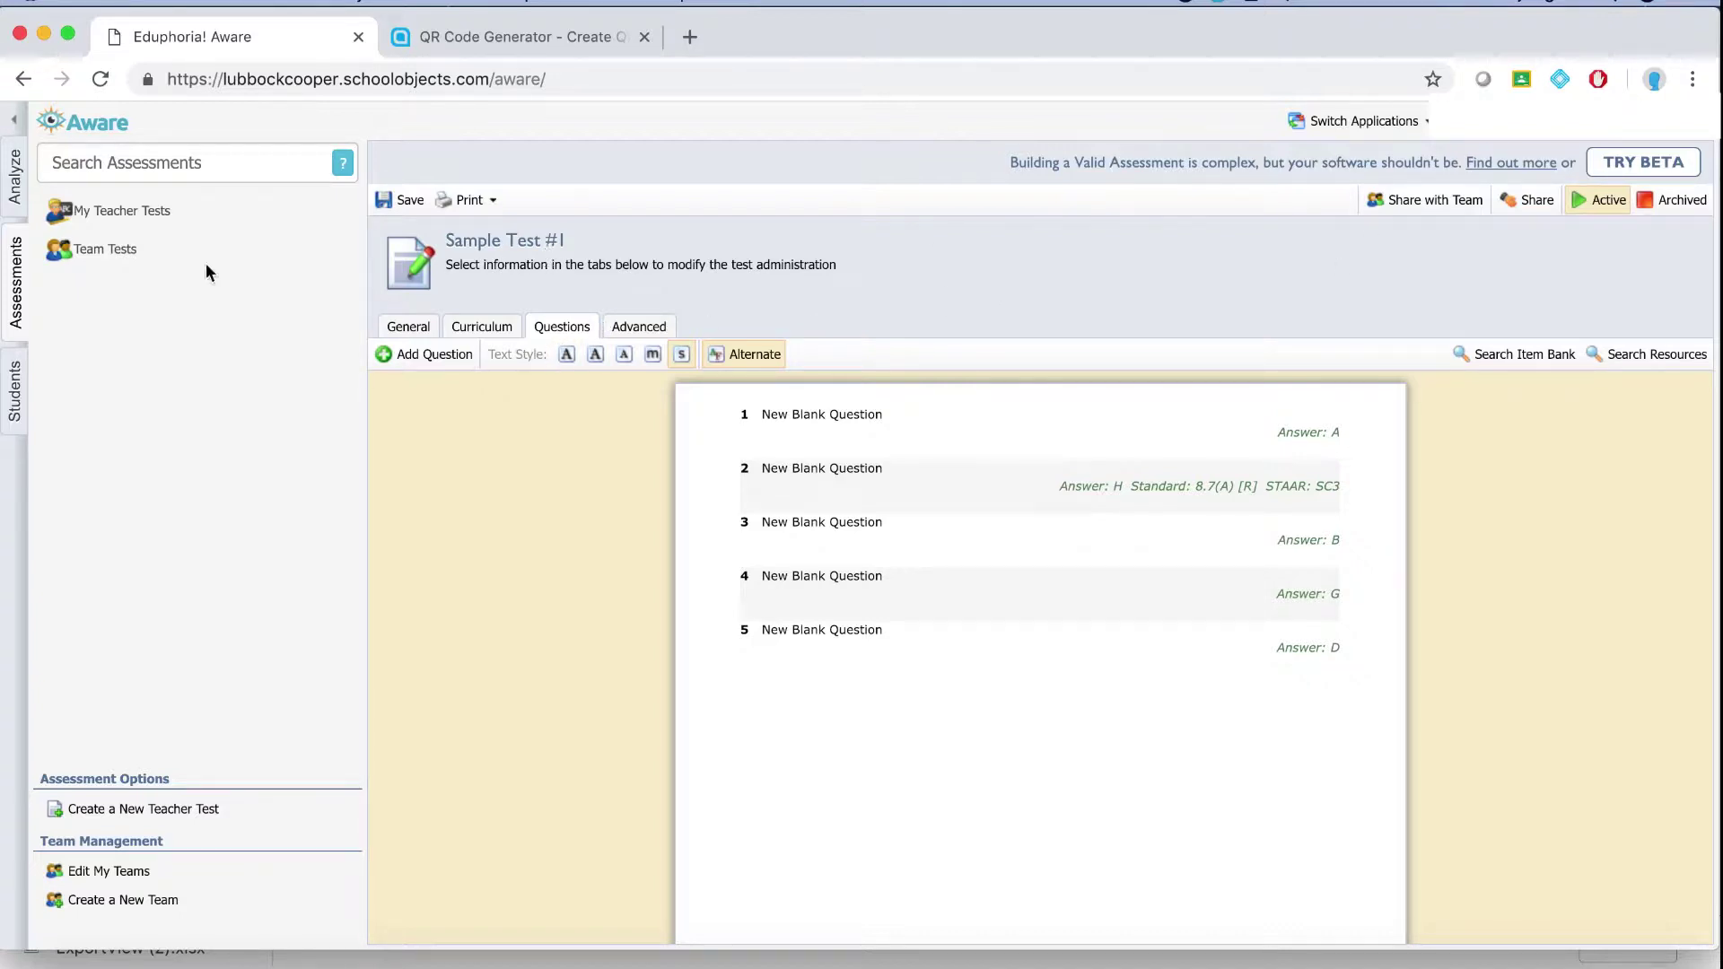
Return to Assessments and launch Create a New Teacher Test again
click(16, 272)
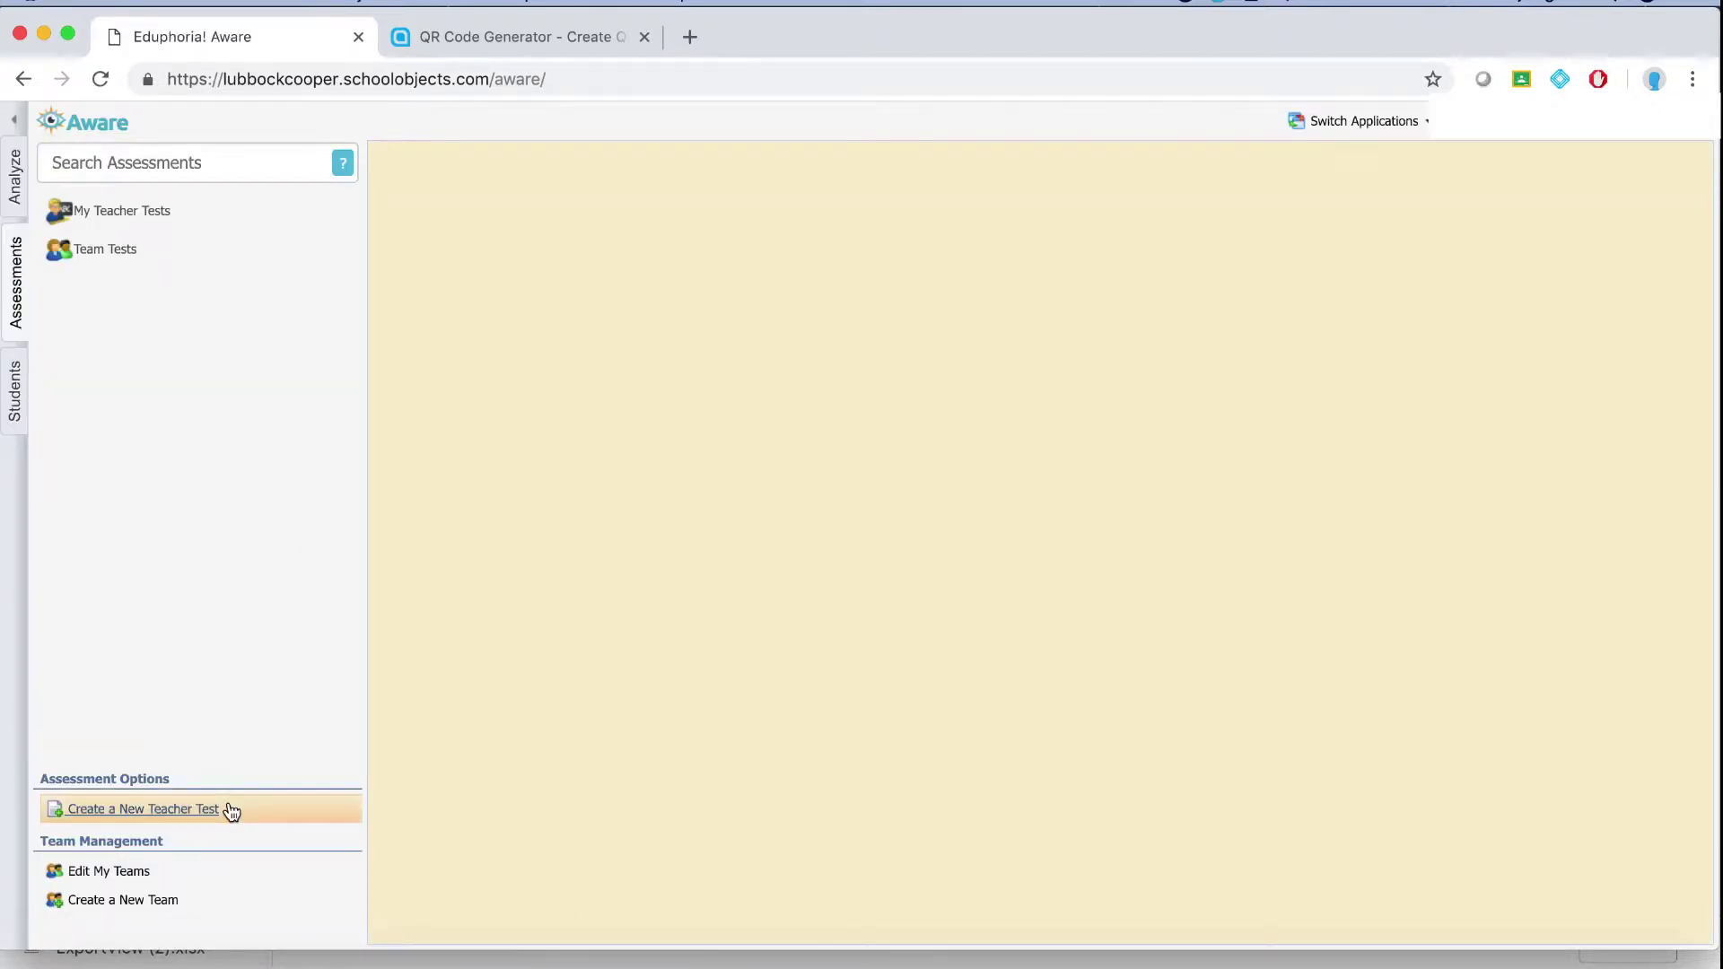
click(157, 815)
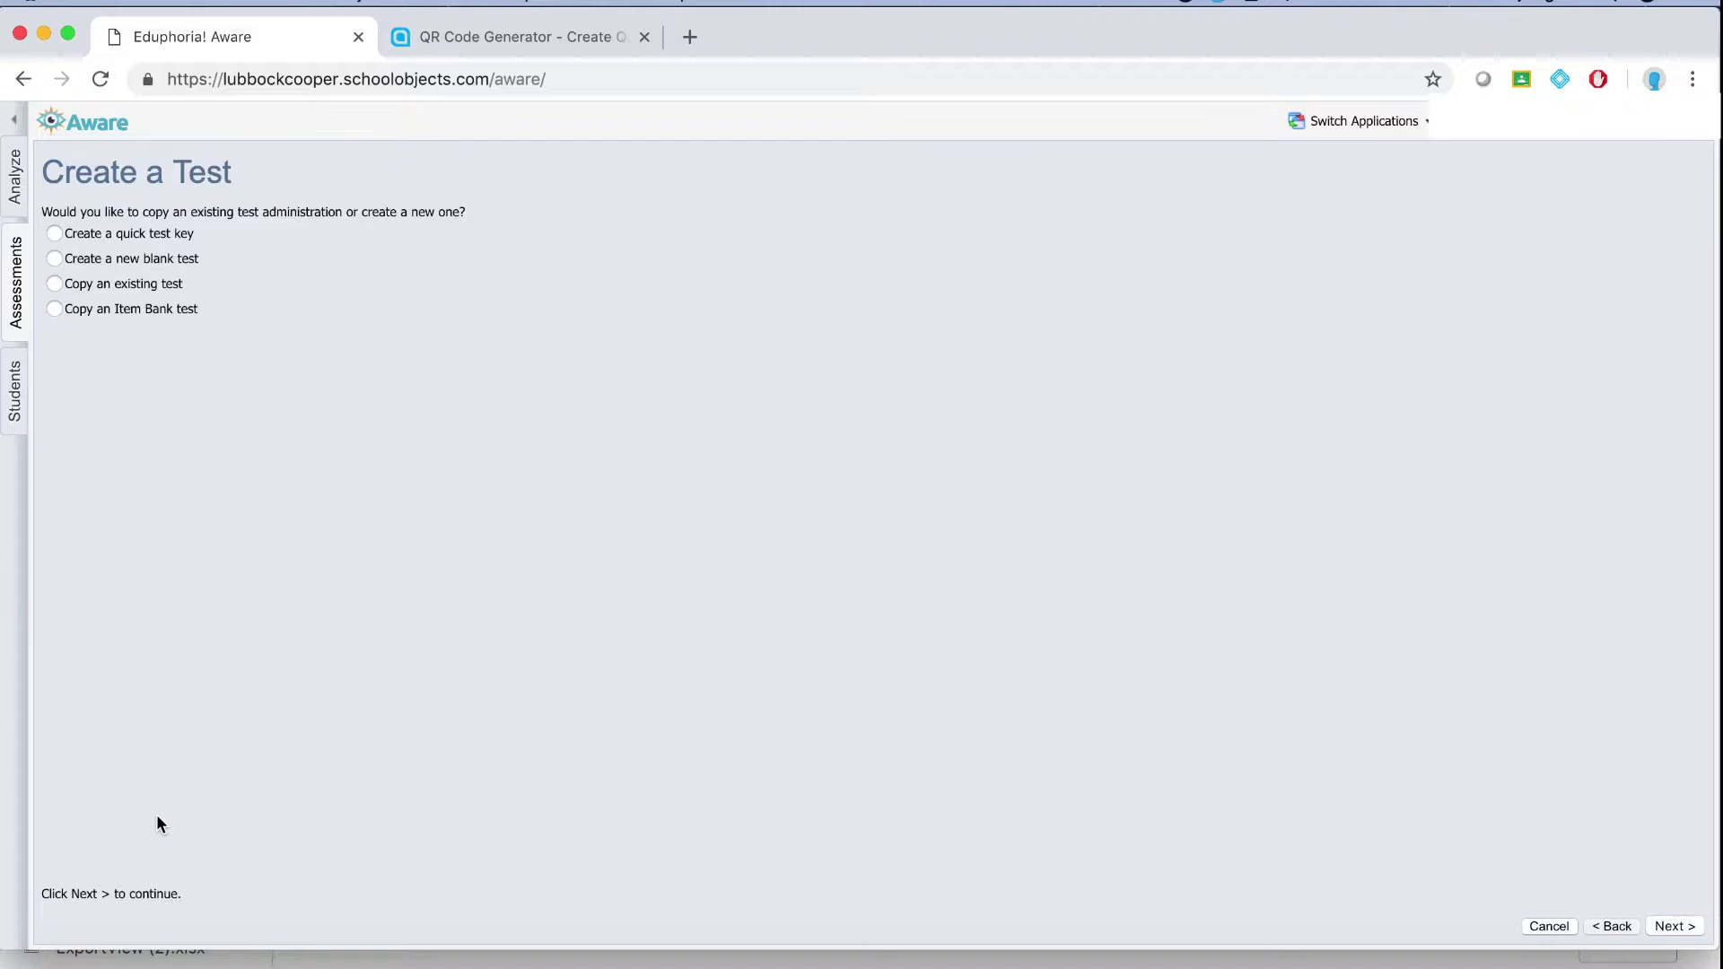
Select the Create a new blank test option in the wizard
click(138, 260)
Title the new test 'Sample Test #2' and set its grade level to Eighth
click(1671, 927)
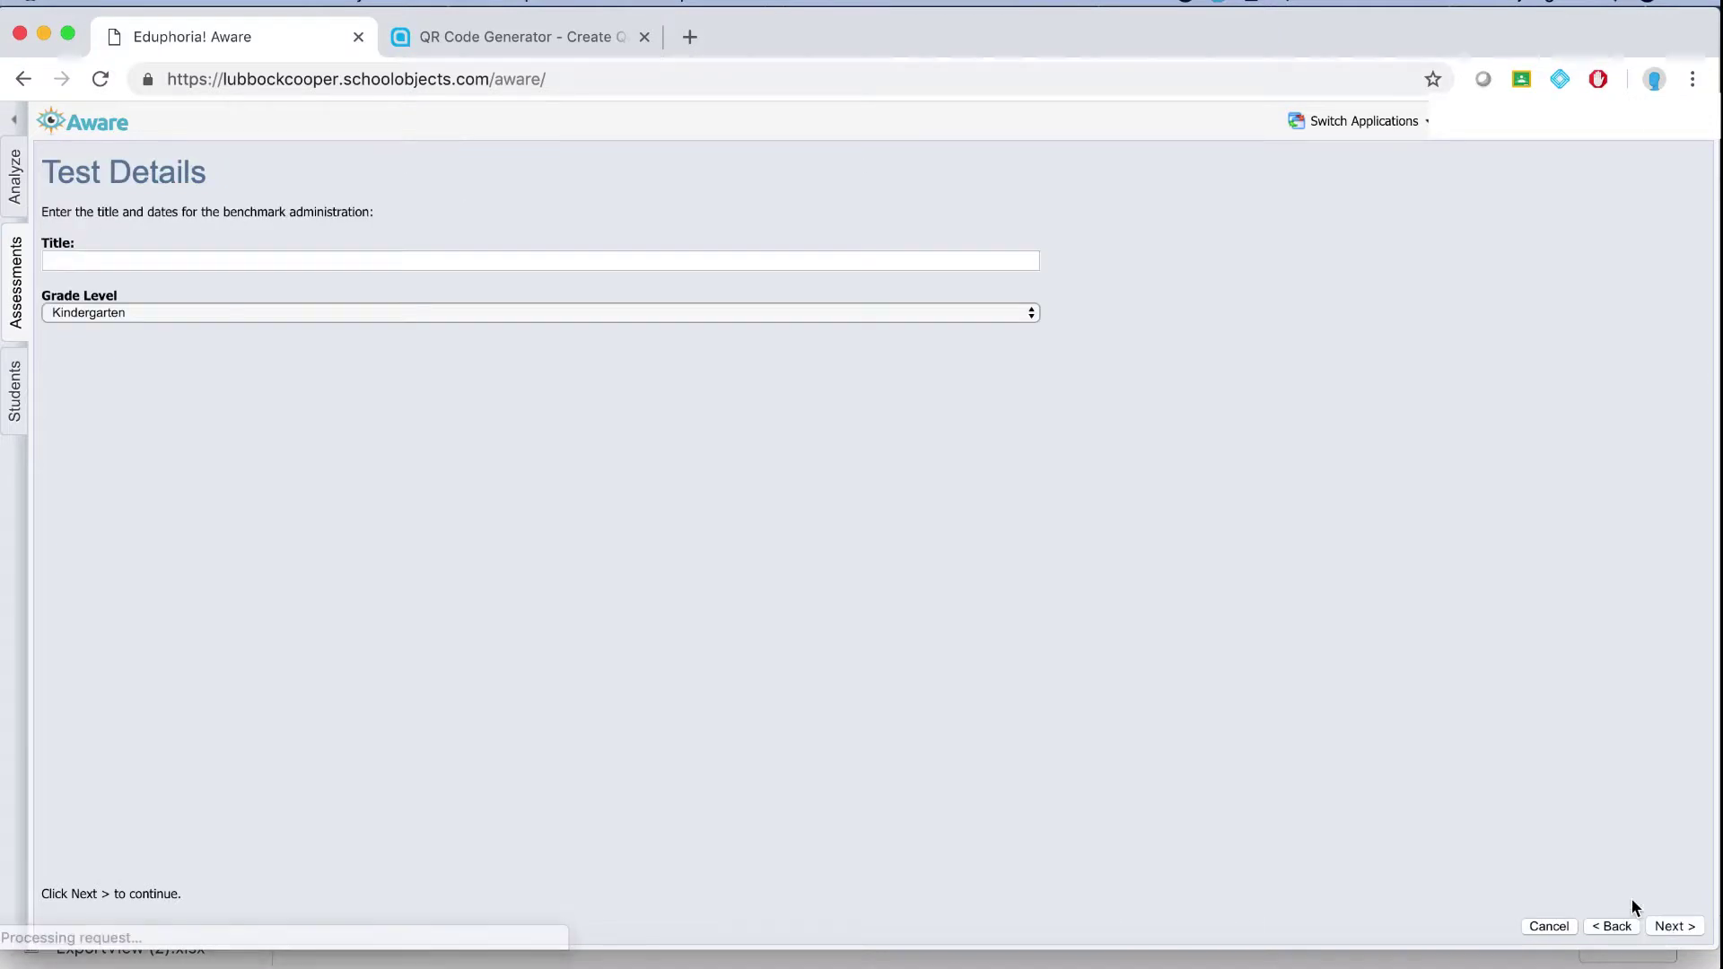
click(411, 259)
text(Sam)
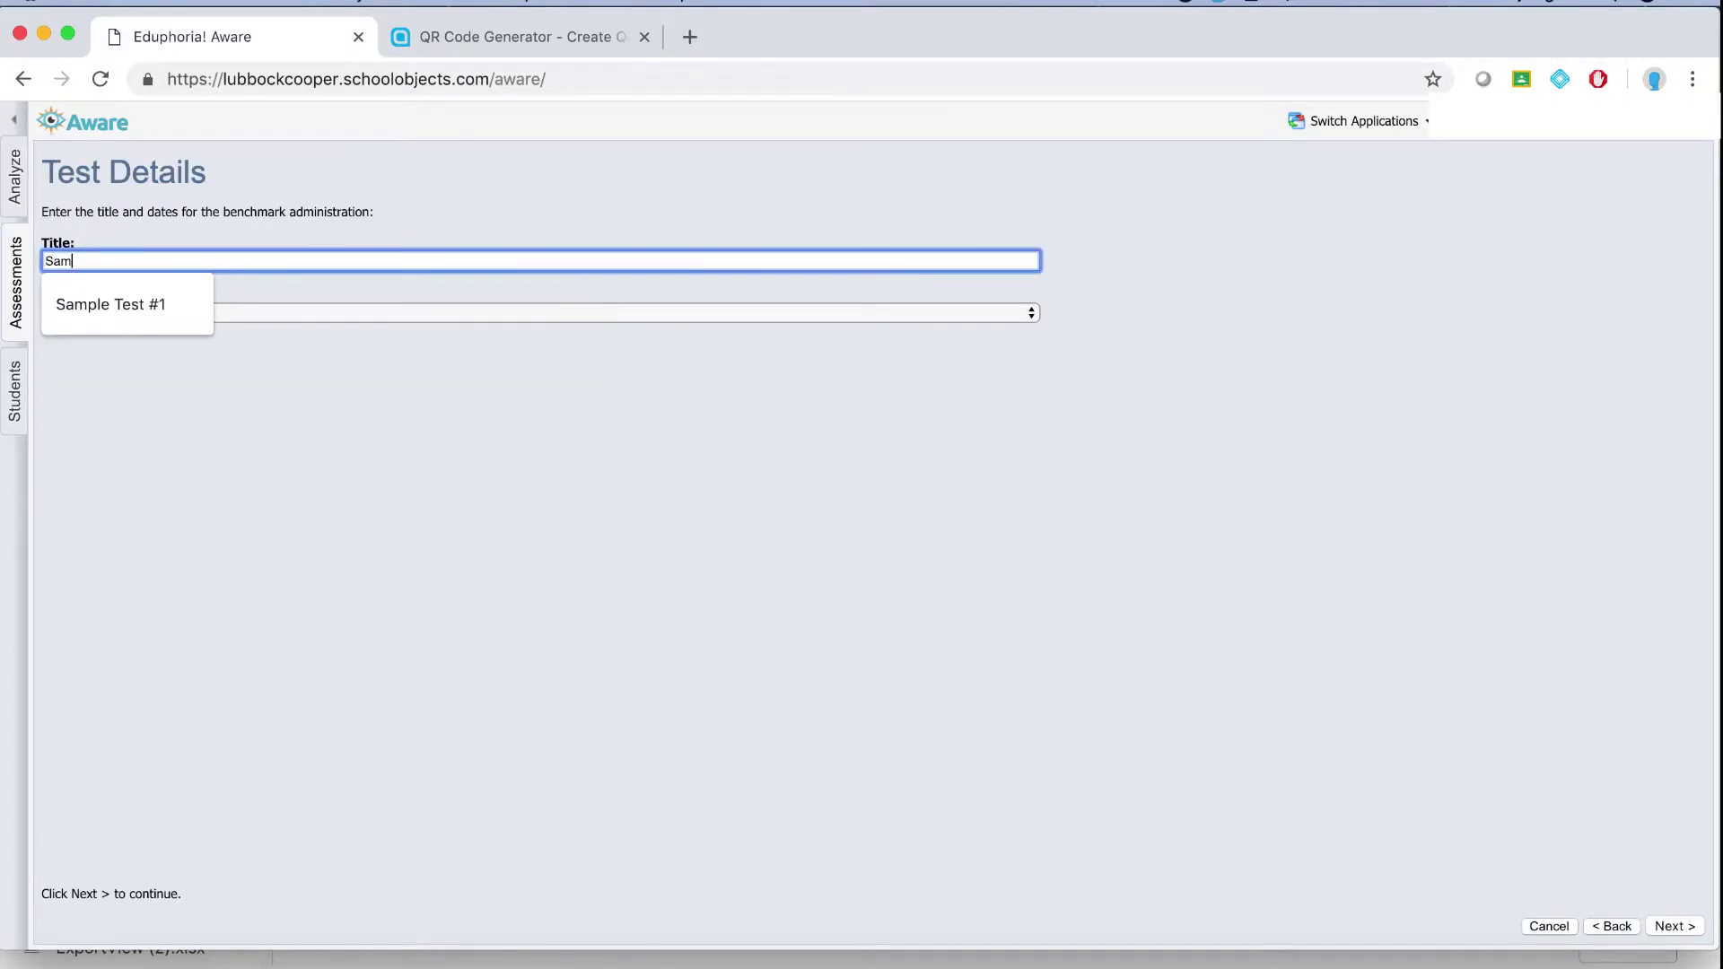
text(ple Test #2)
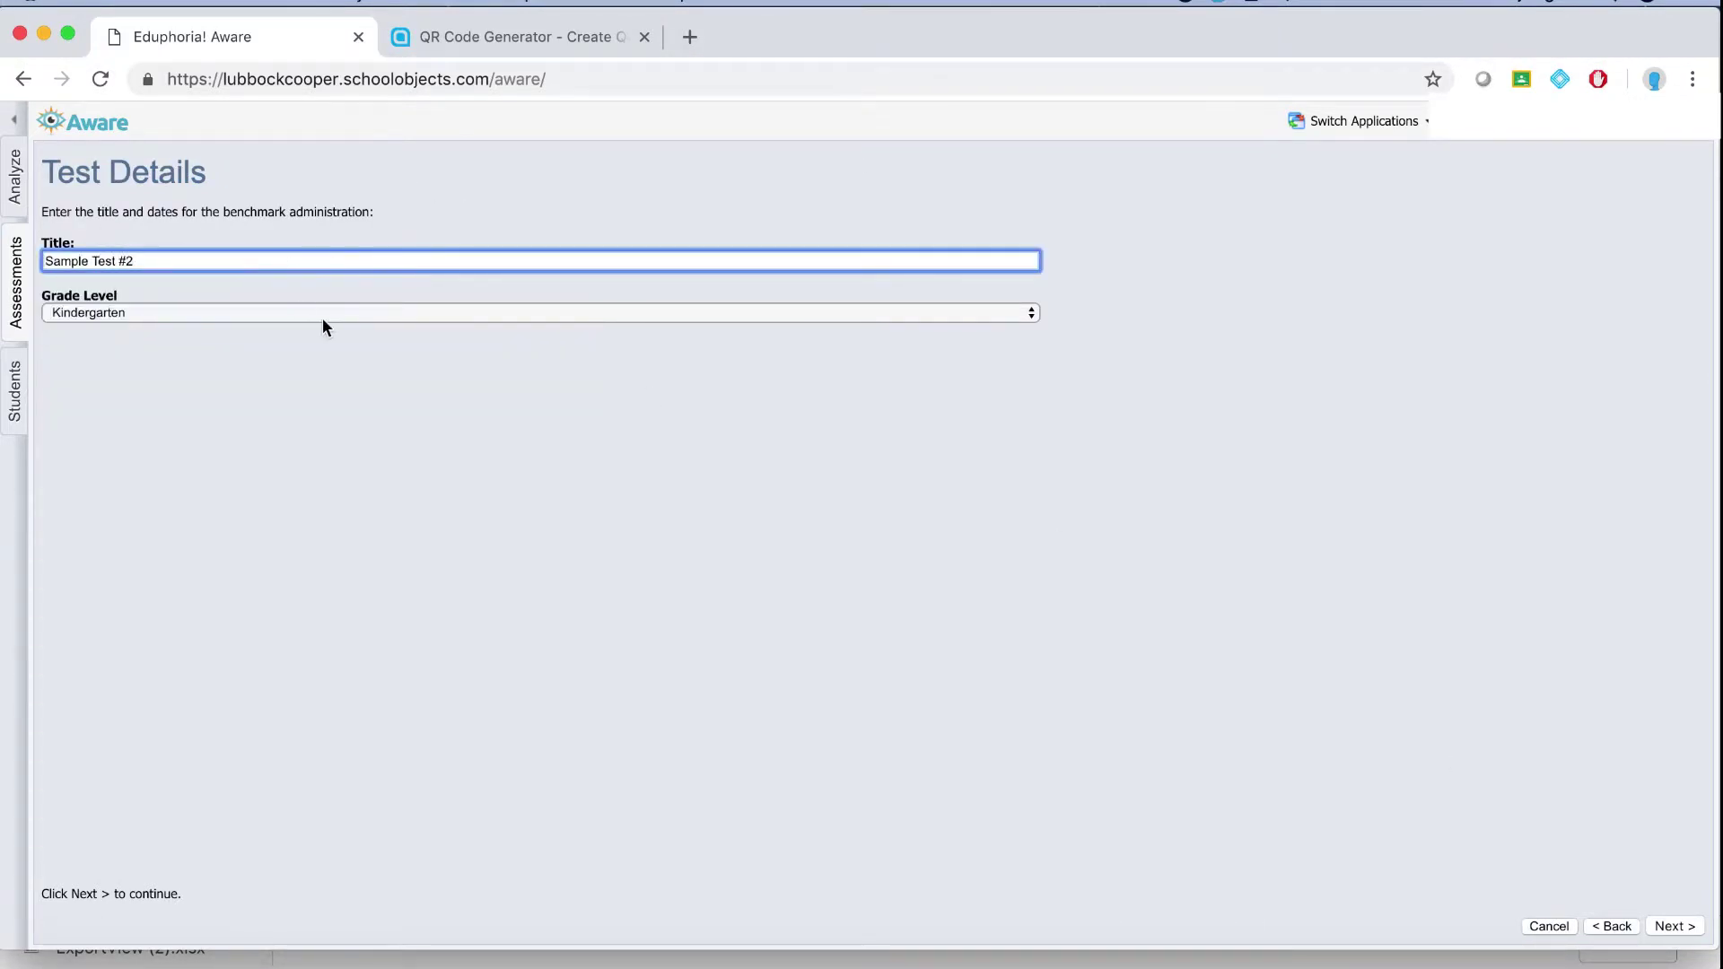
click(311, 314)
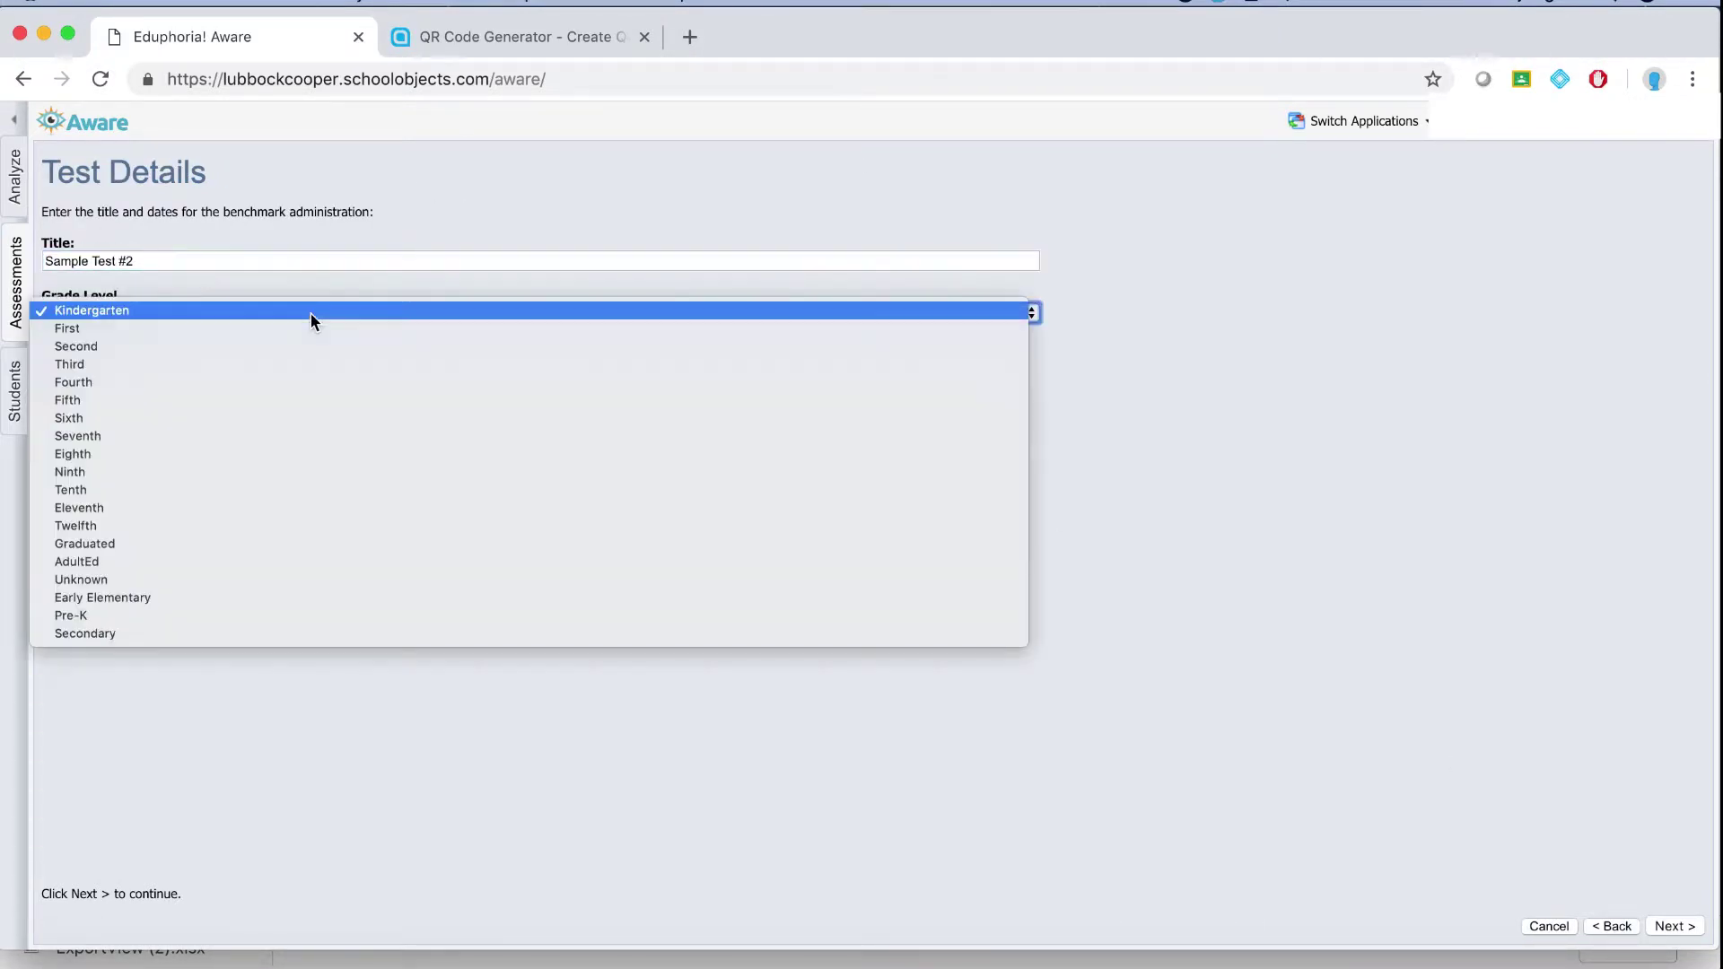
click(257, 454)
Assign it to the Middle School > Science, Grade 8 course and finish the wizard
click(1667, 926)
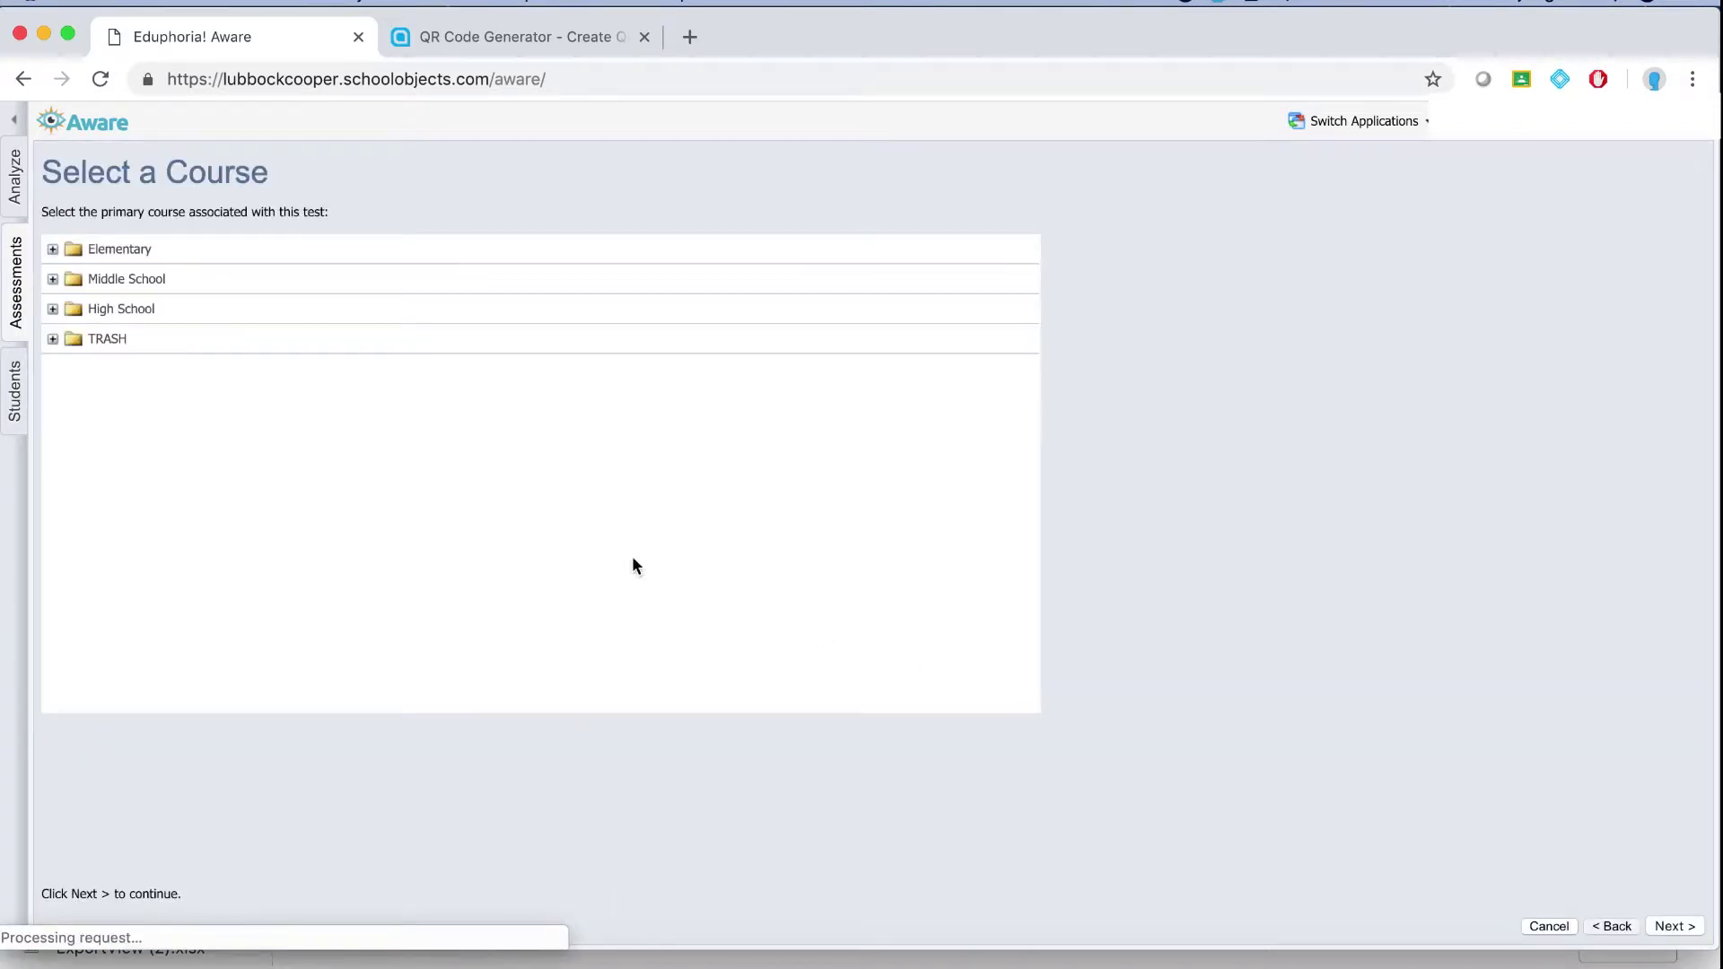
click(144, 283)
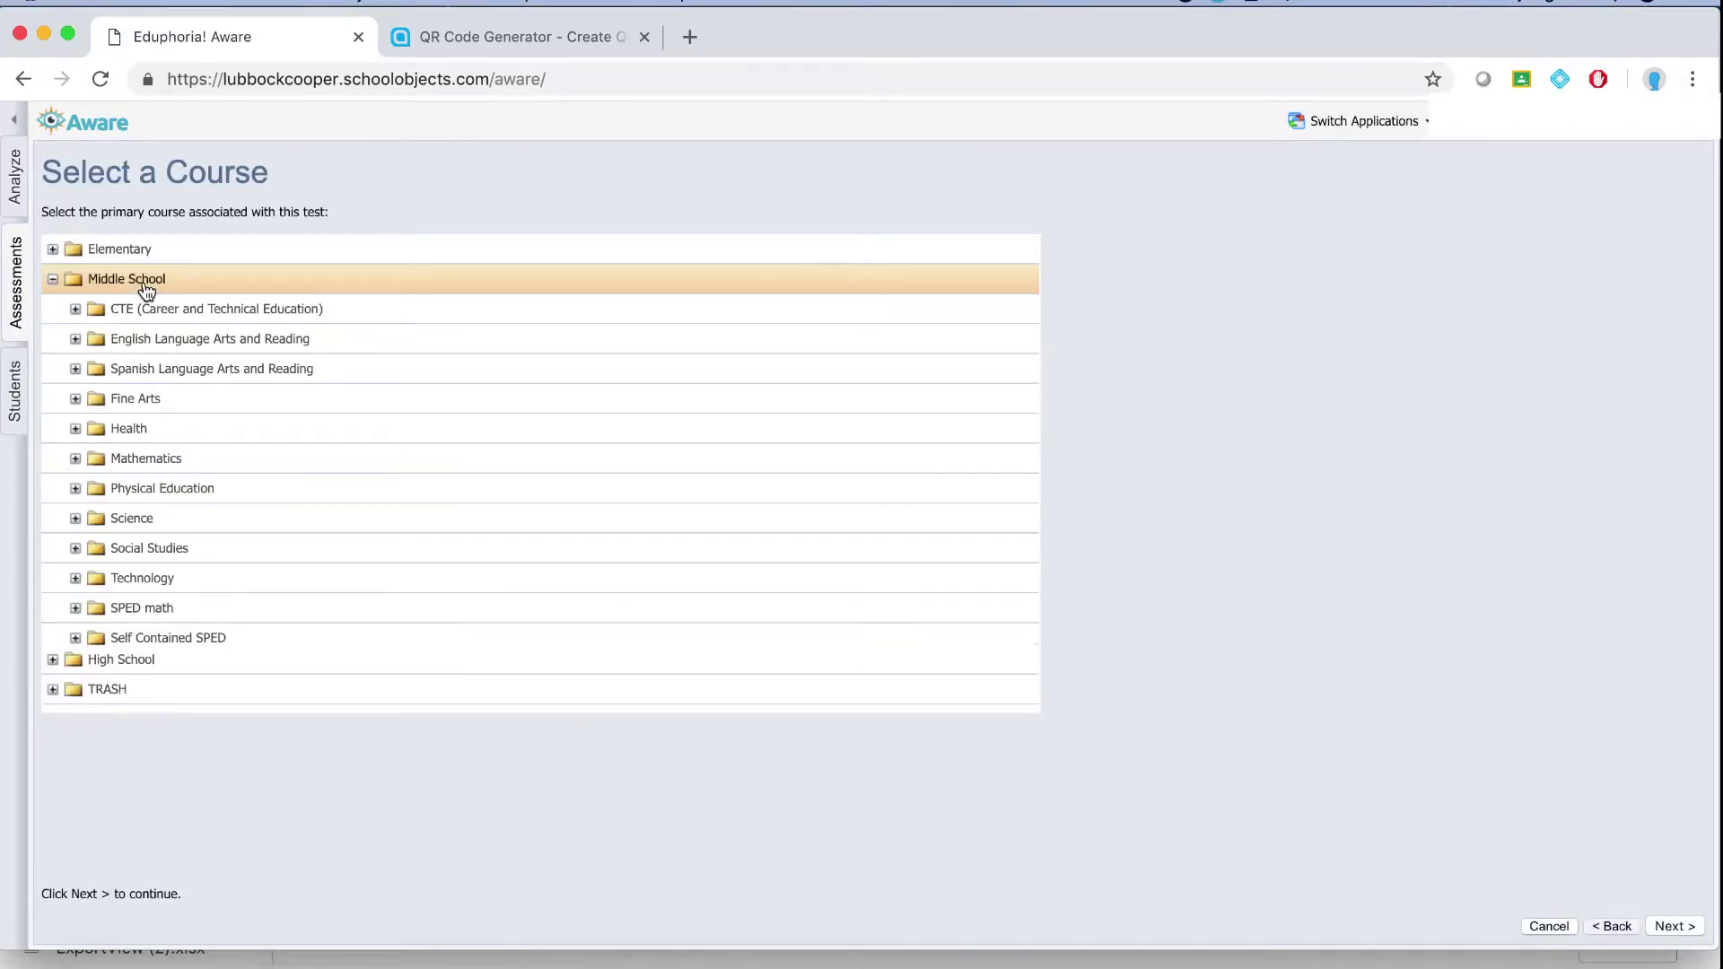
click(136, 519)
click(230, 601)
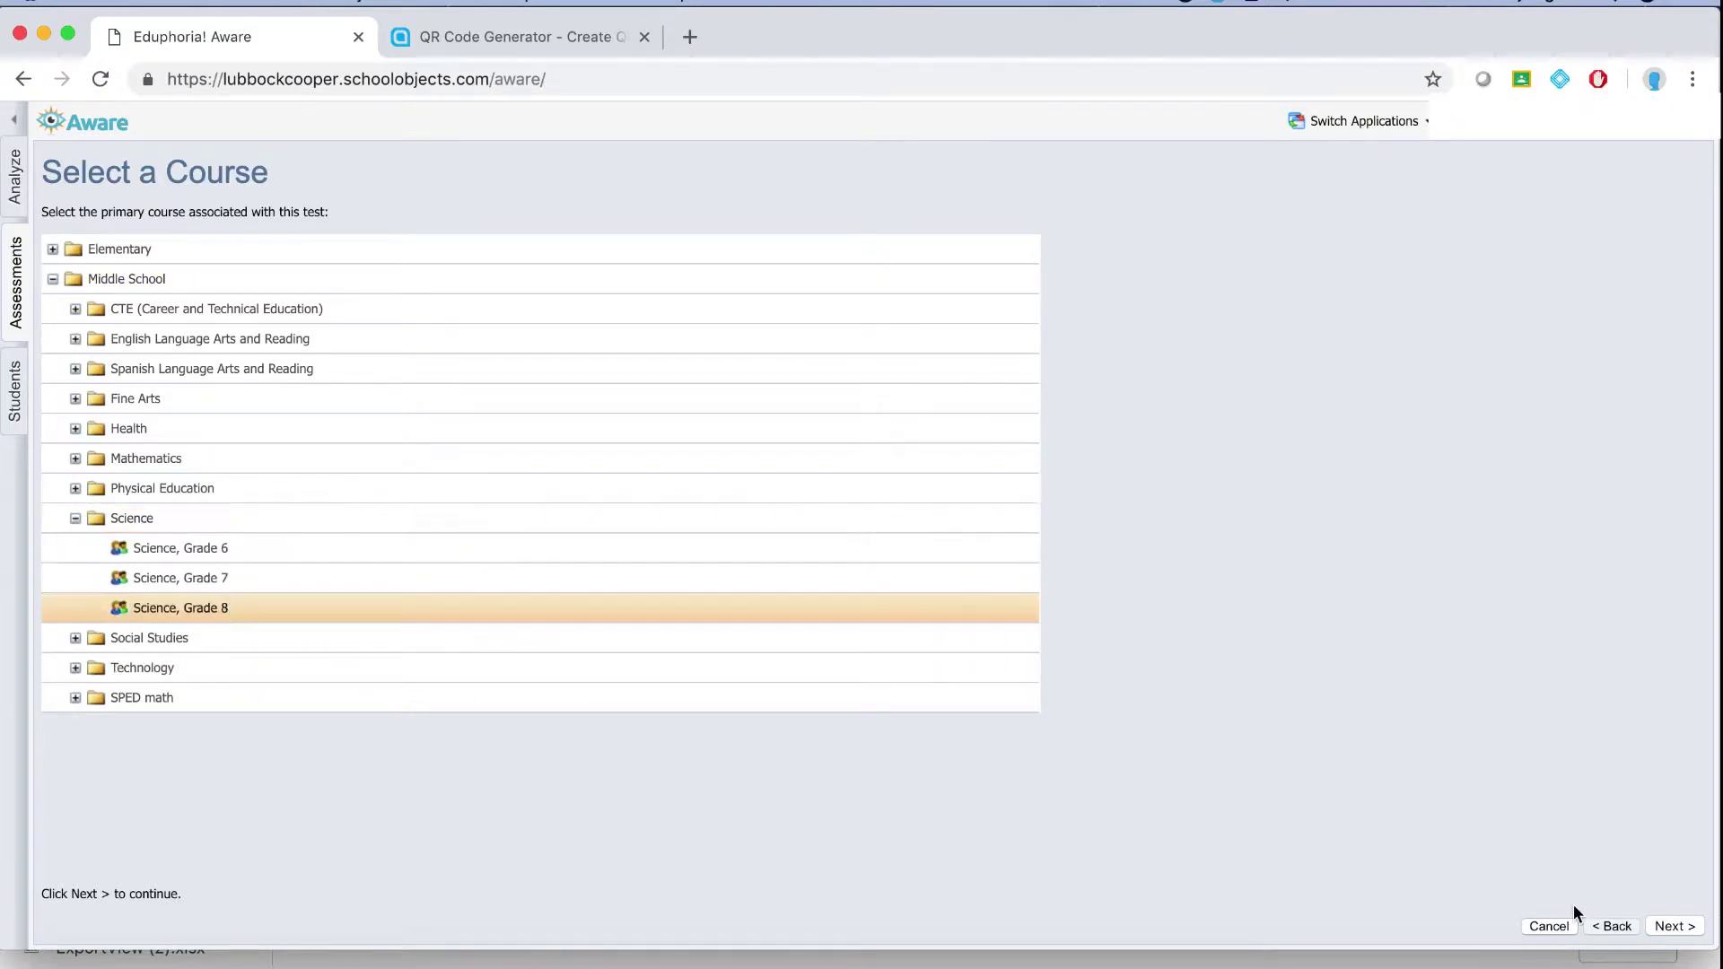
click(1684, 929)
click(1687, 933)
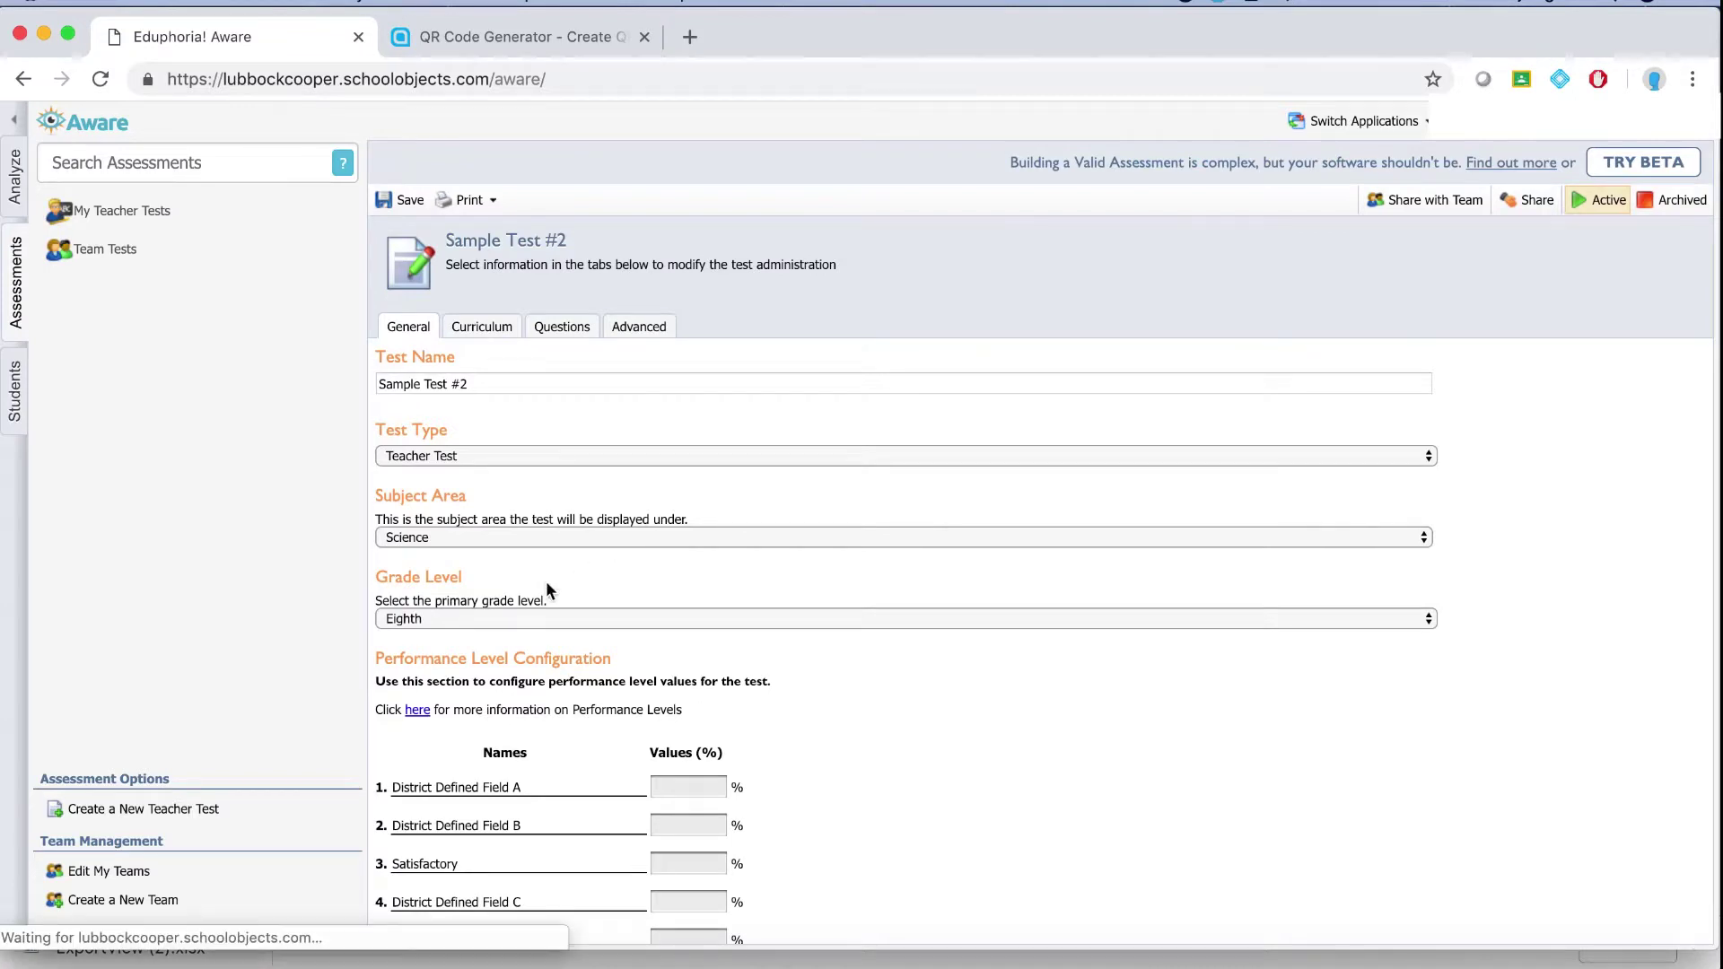
Enter 70 for the Satisfactory and 90 for the Advanced performance levels, then go to Questions
scroll(752, 787, down, 3)
scroll(752, 784, down, 1)
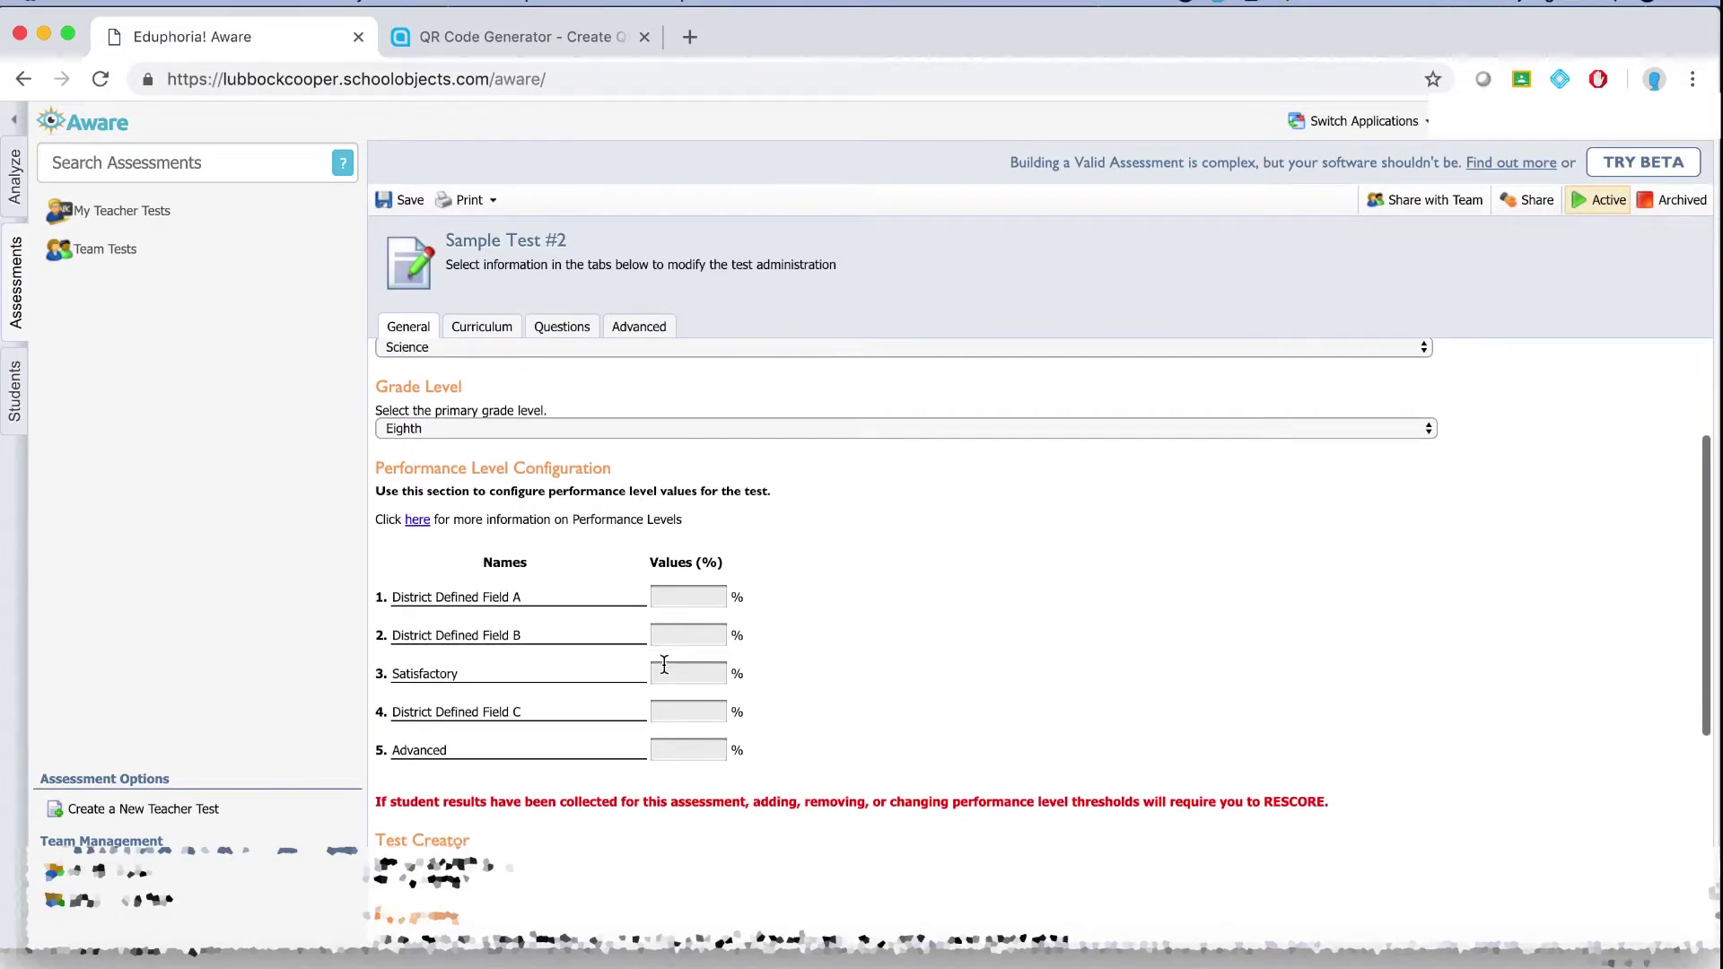
click(664, 670)
text(70)
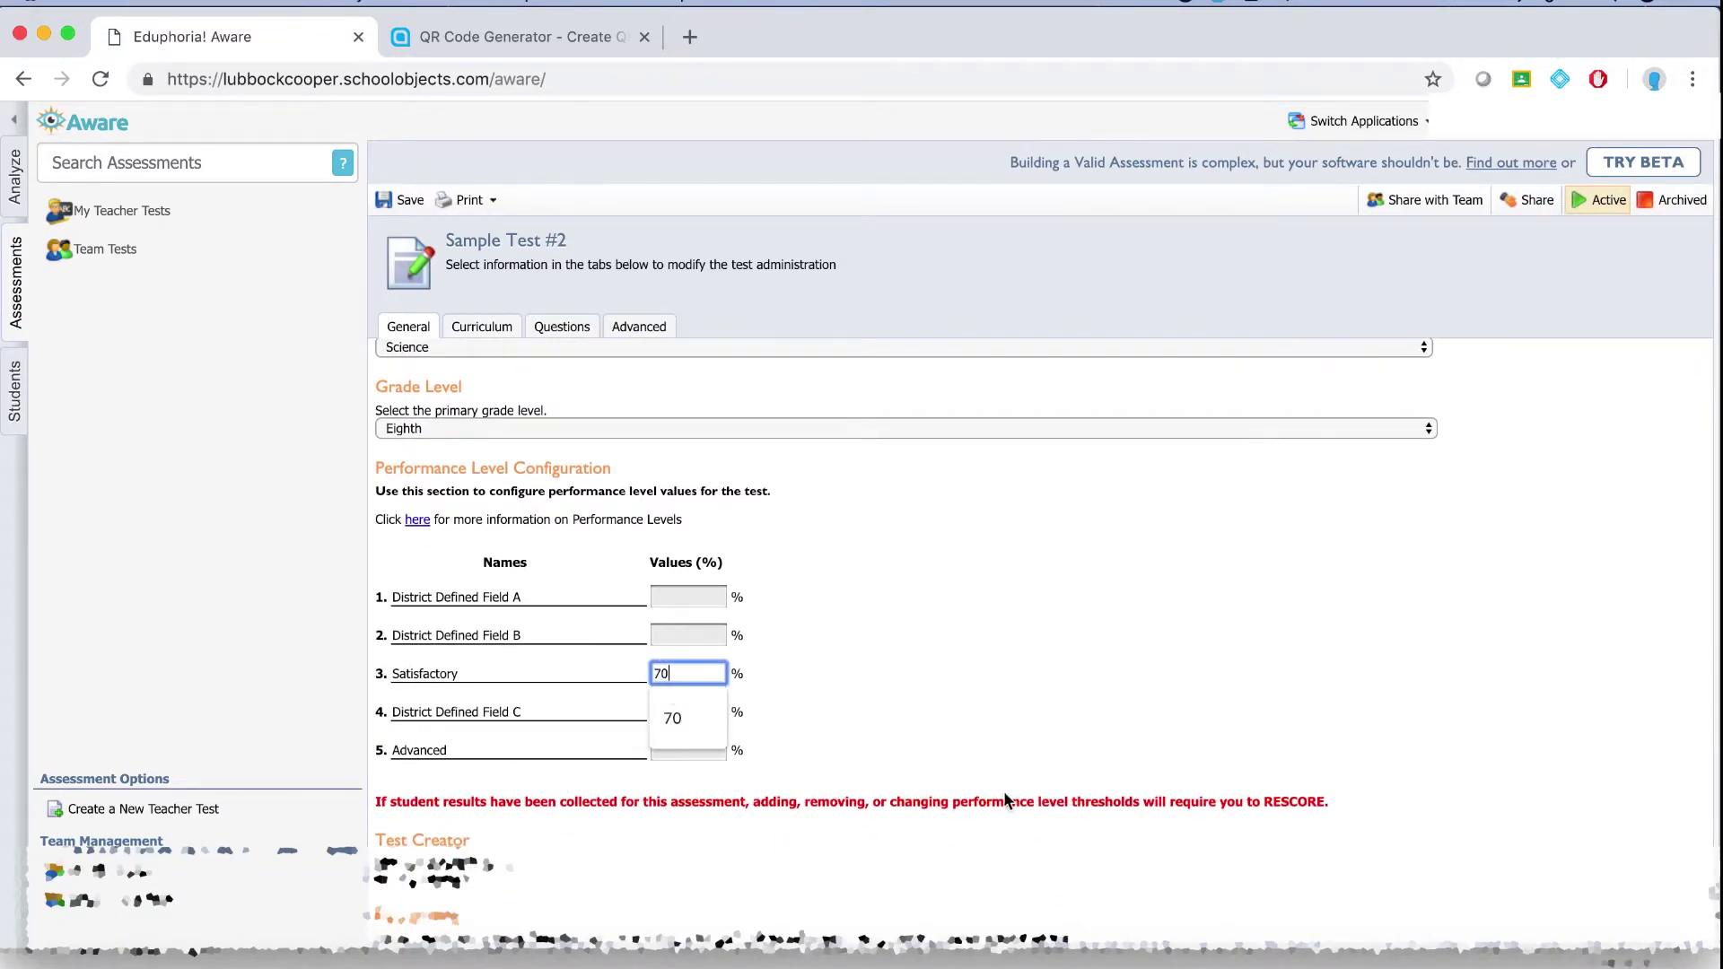
key(Tab)
click(660, 753)
text(90)
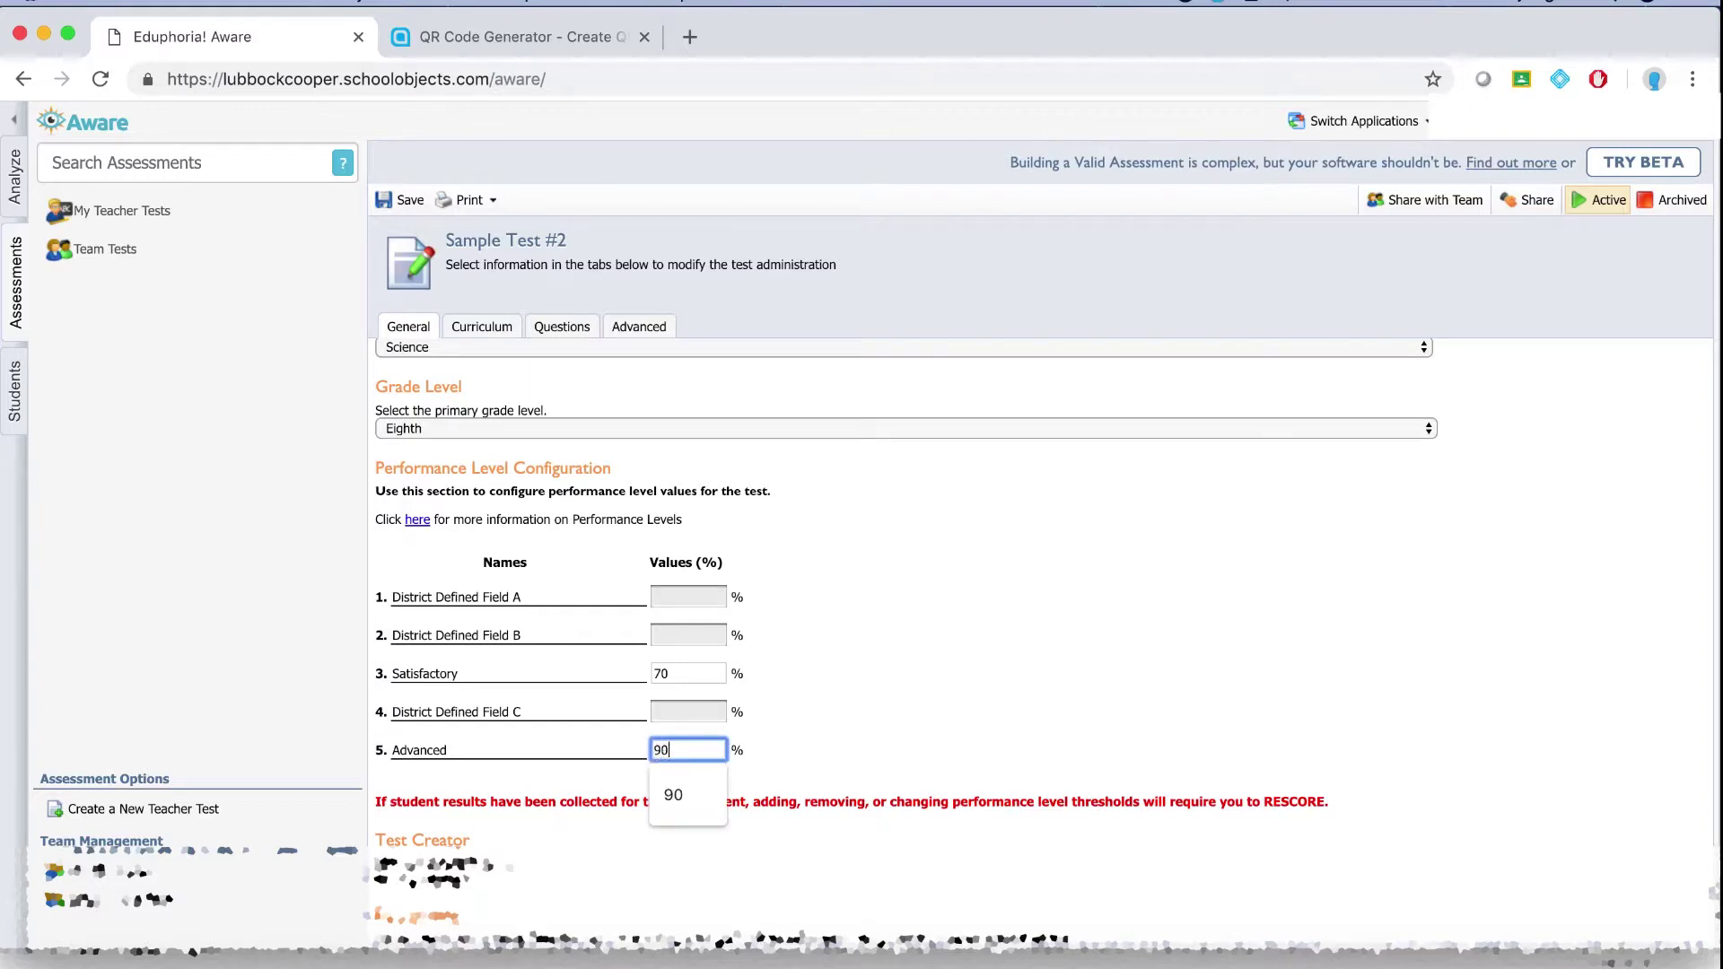
click(1096, 787)
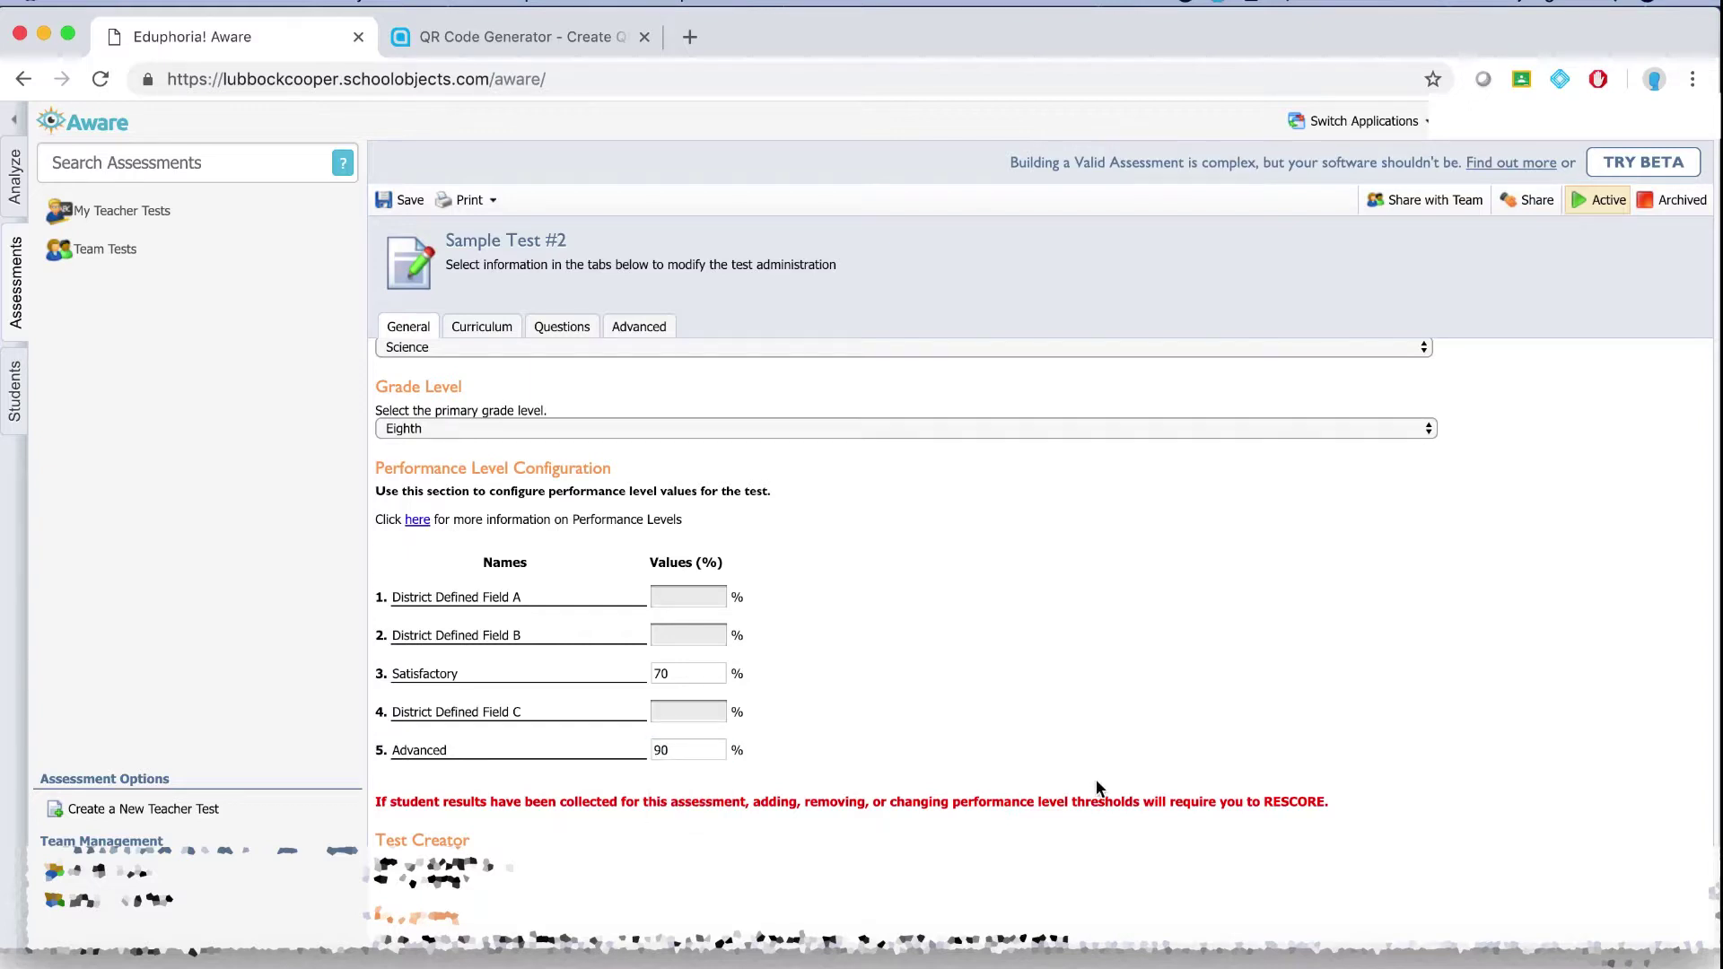
click(563, 326)
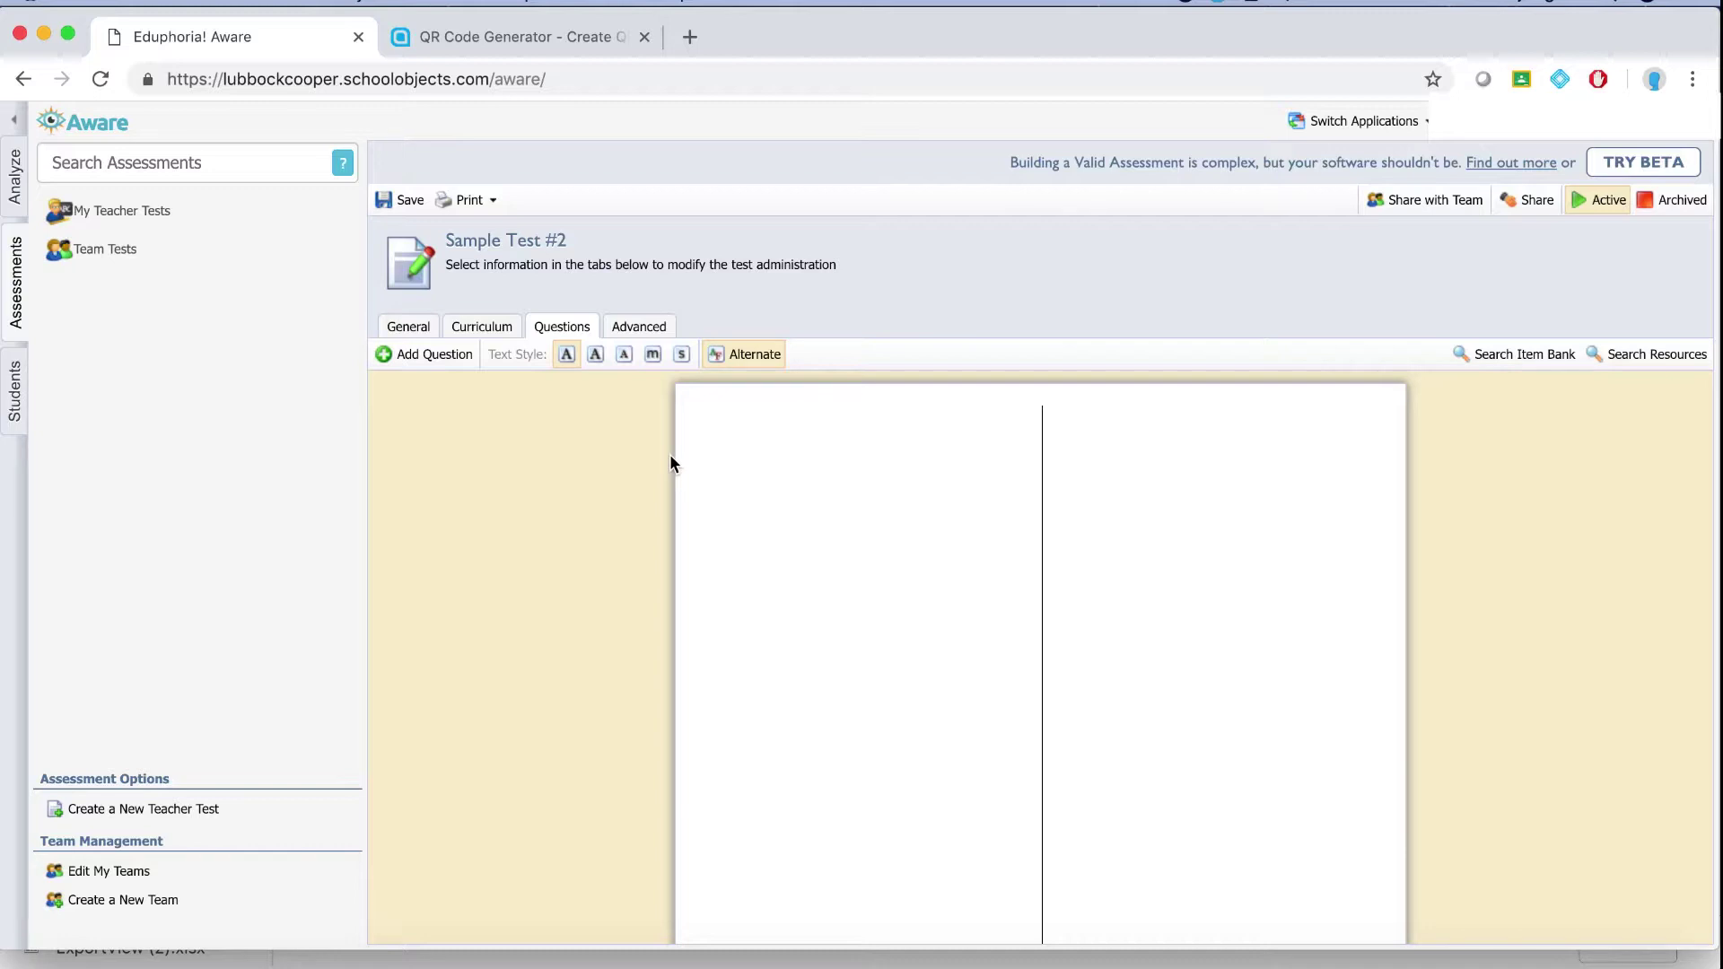
Search the item bank for questions on standard 8.7(B)
click(1517, 359)
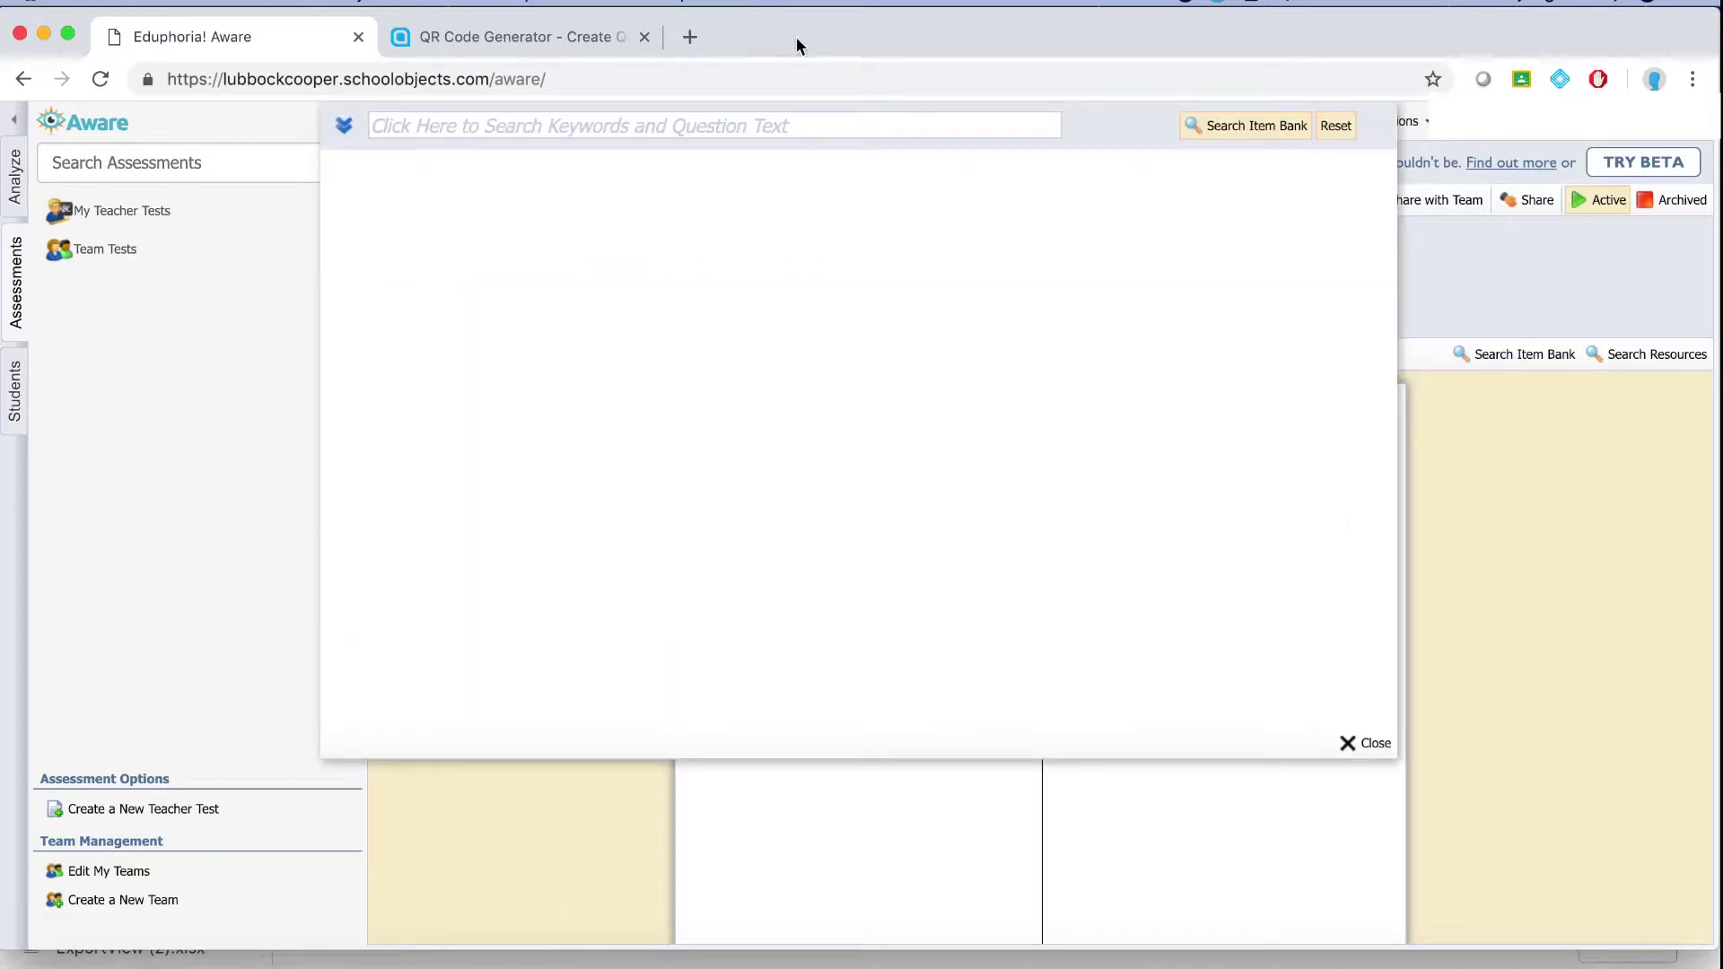
click(344, 124)
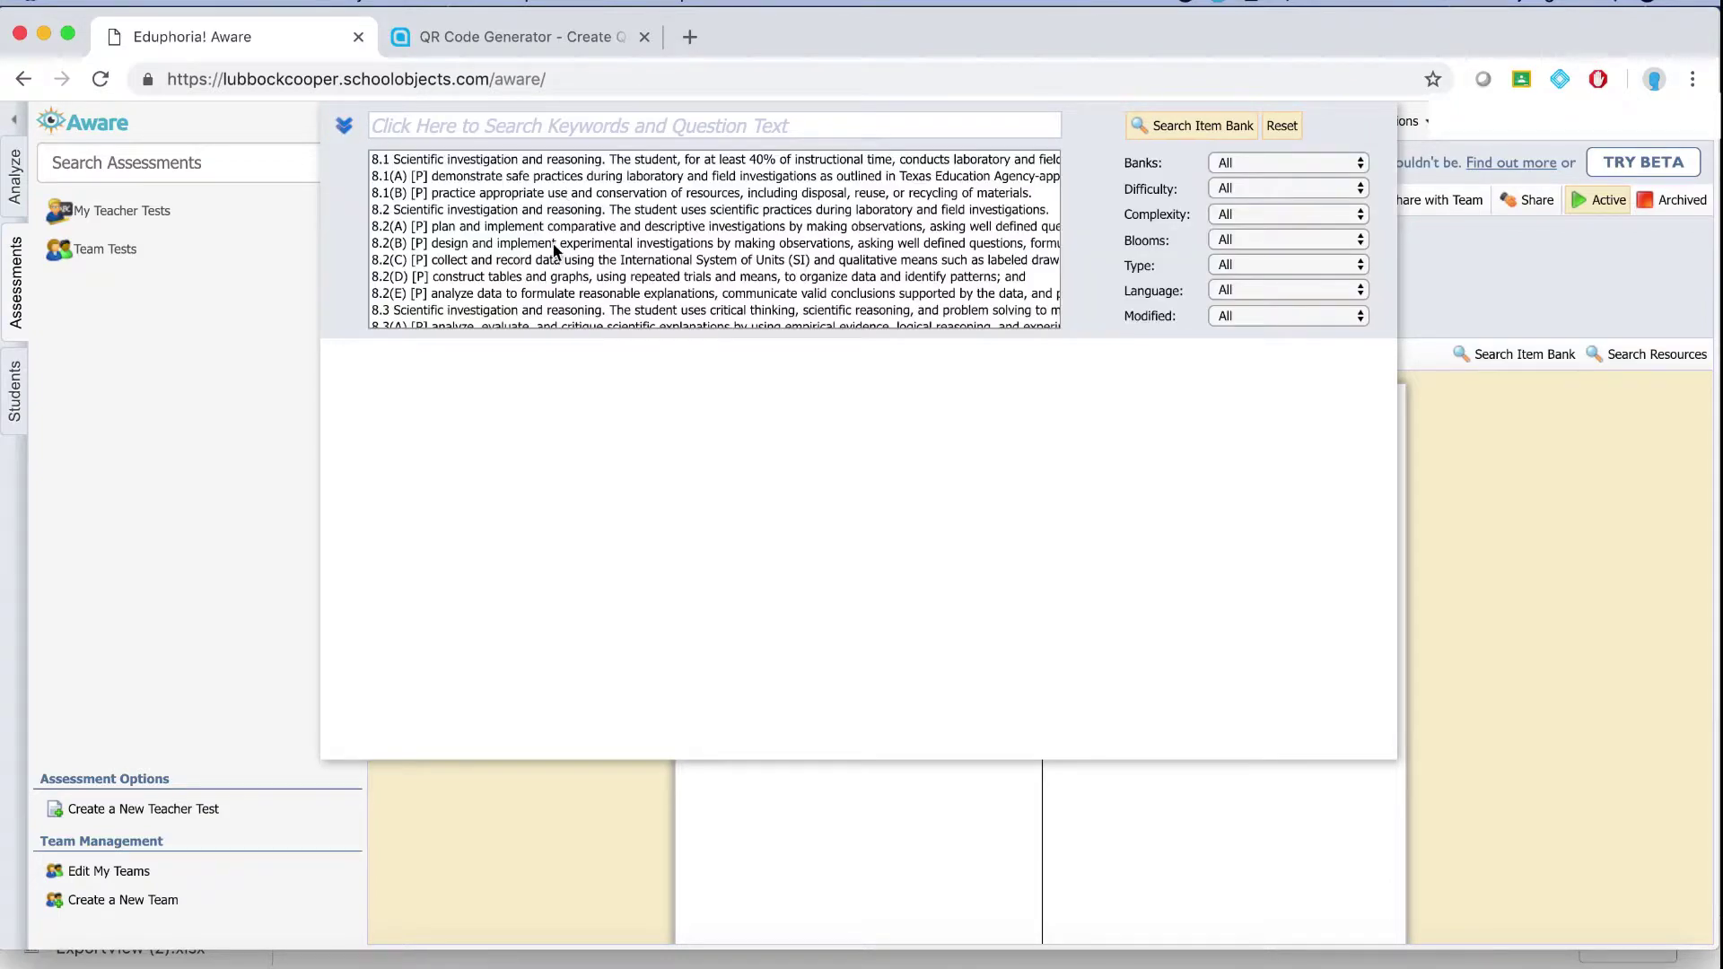
scroll(556, 296, down, 10)
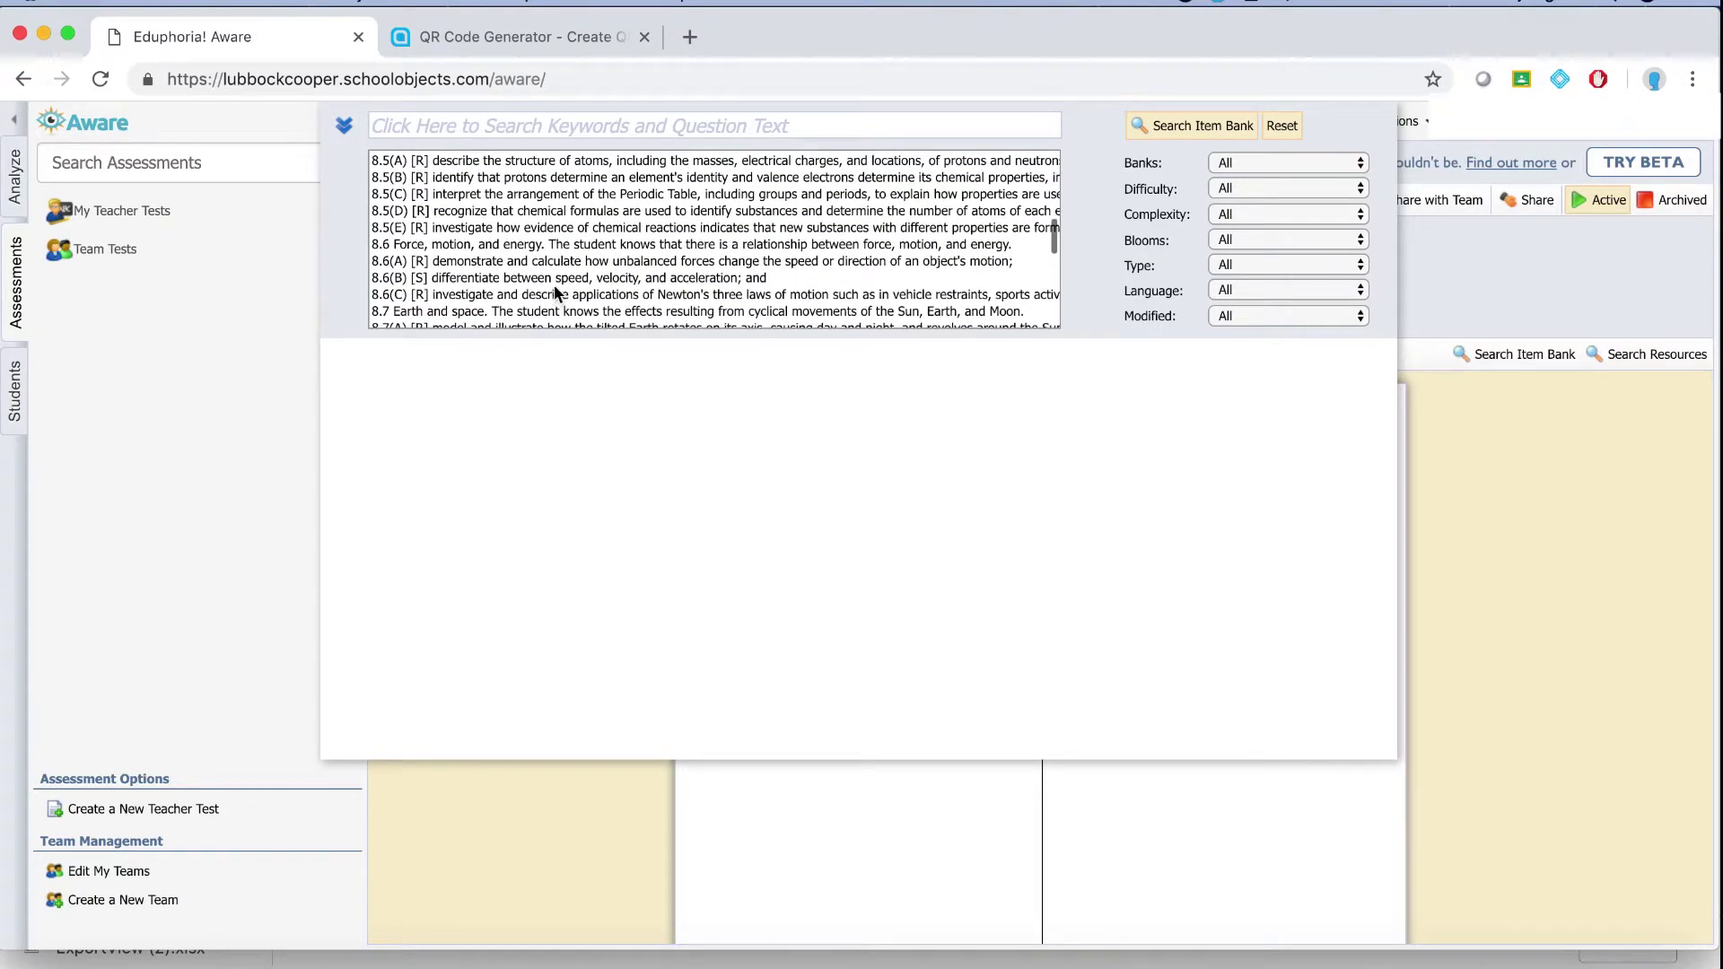
click(508, 210)
scroll(515, 296, down, 2)
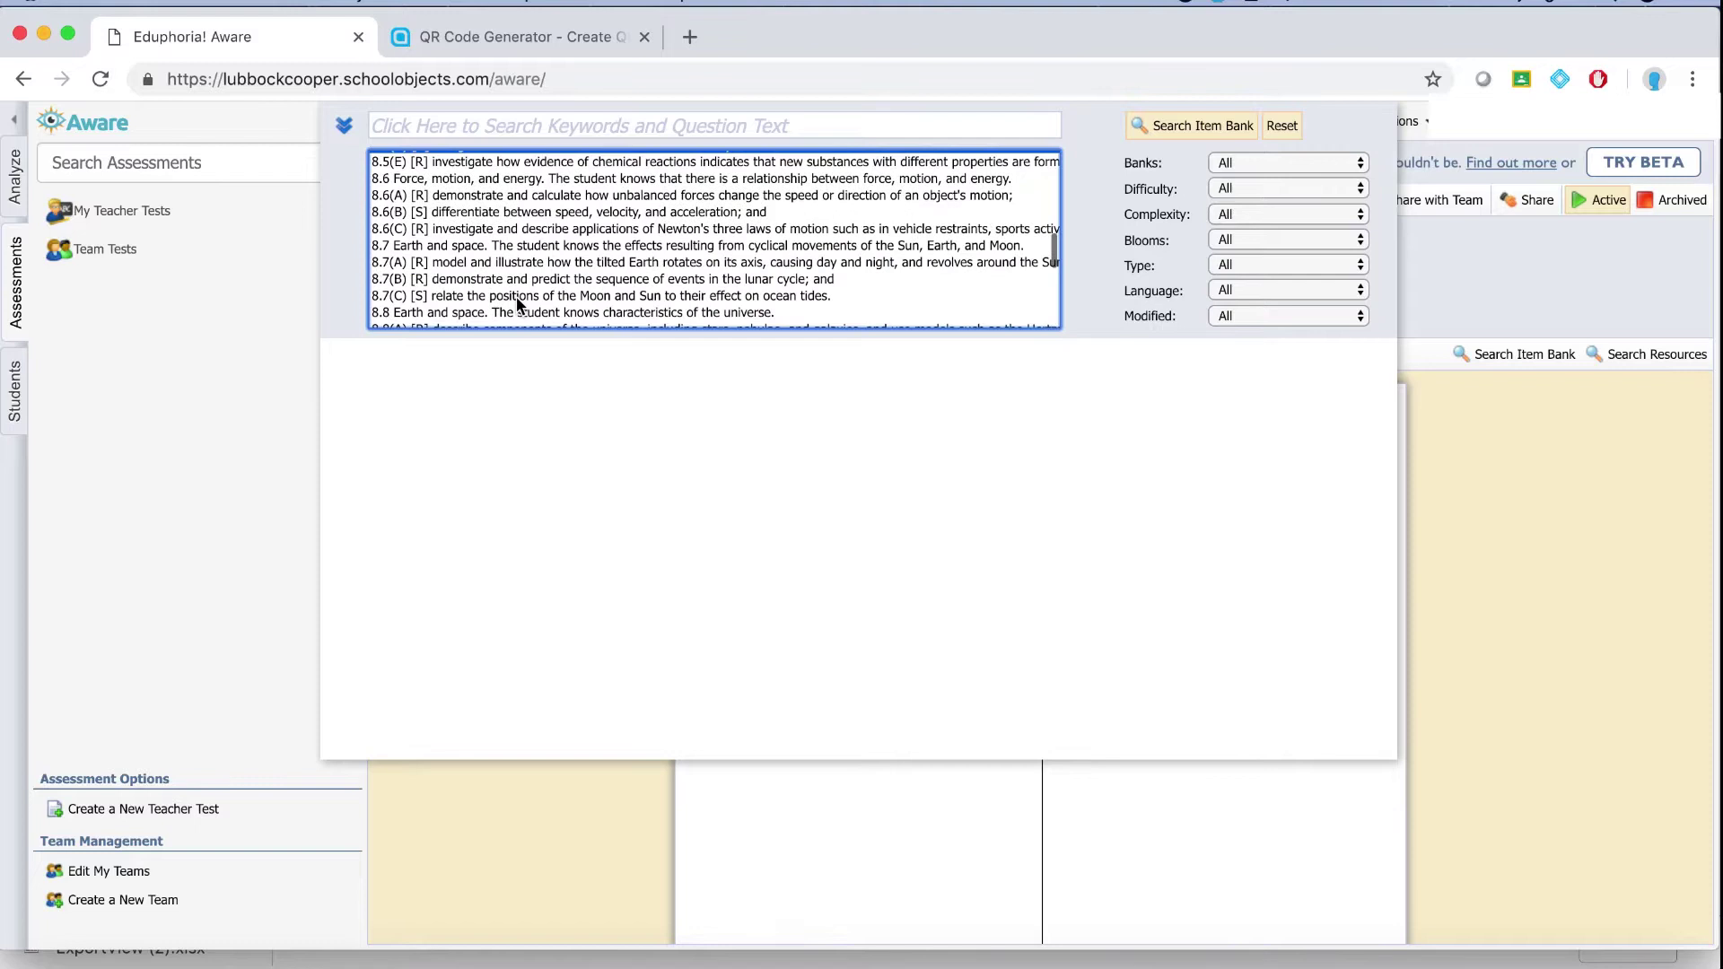
click(523, 279)
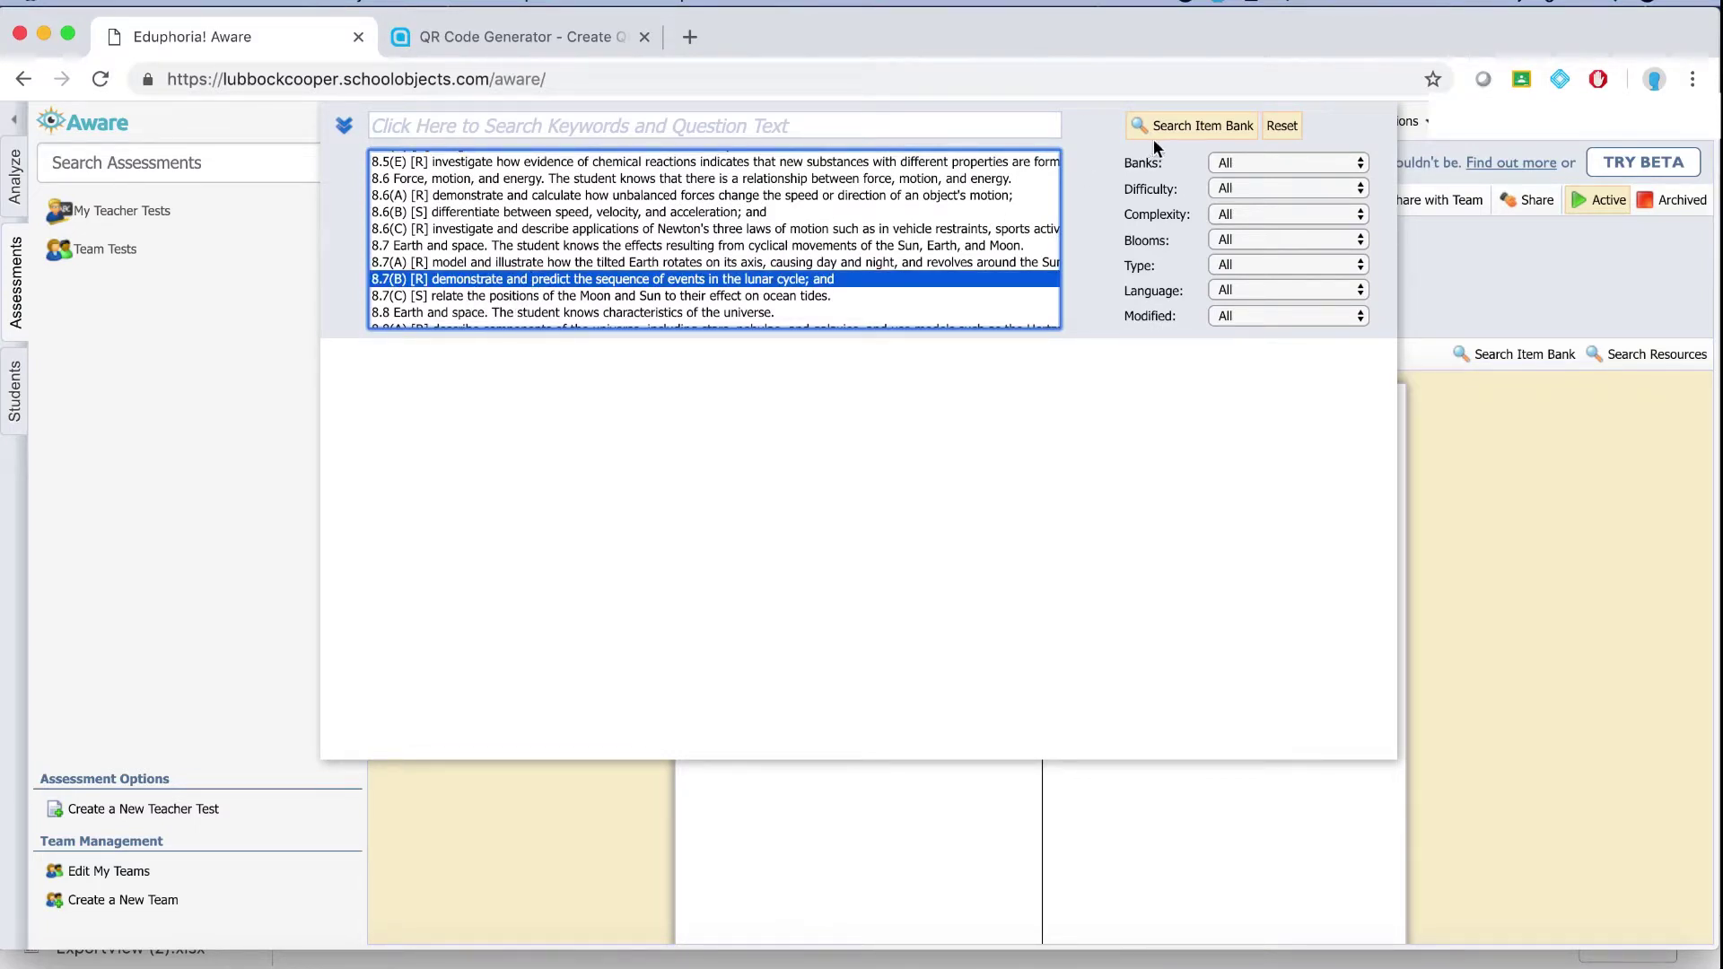
click(1177, 130)
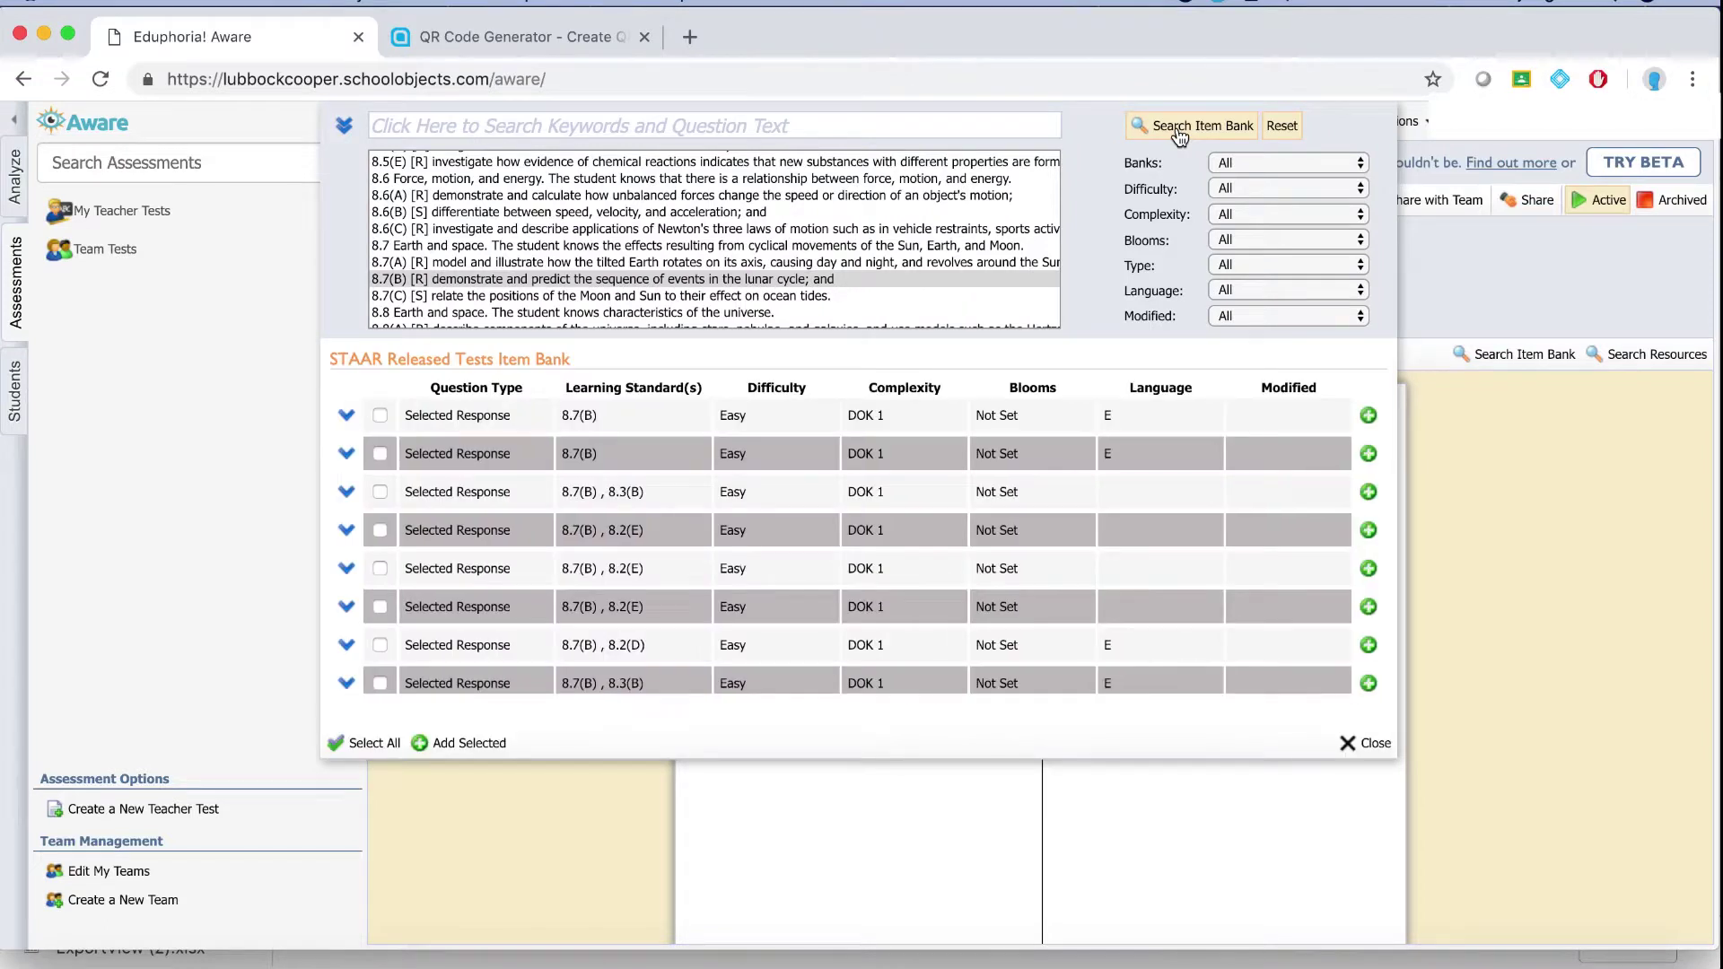
Add the full-moon dates question tagged 8.7(B), 8.2(D) to the test and close the search
scroll(732, 561, down, 3)
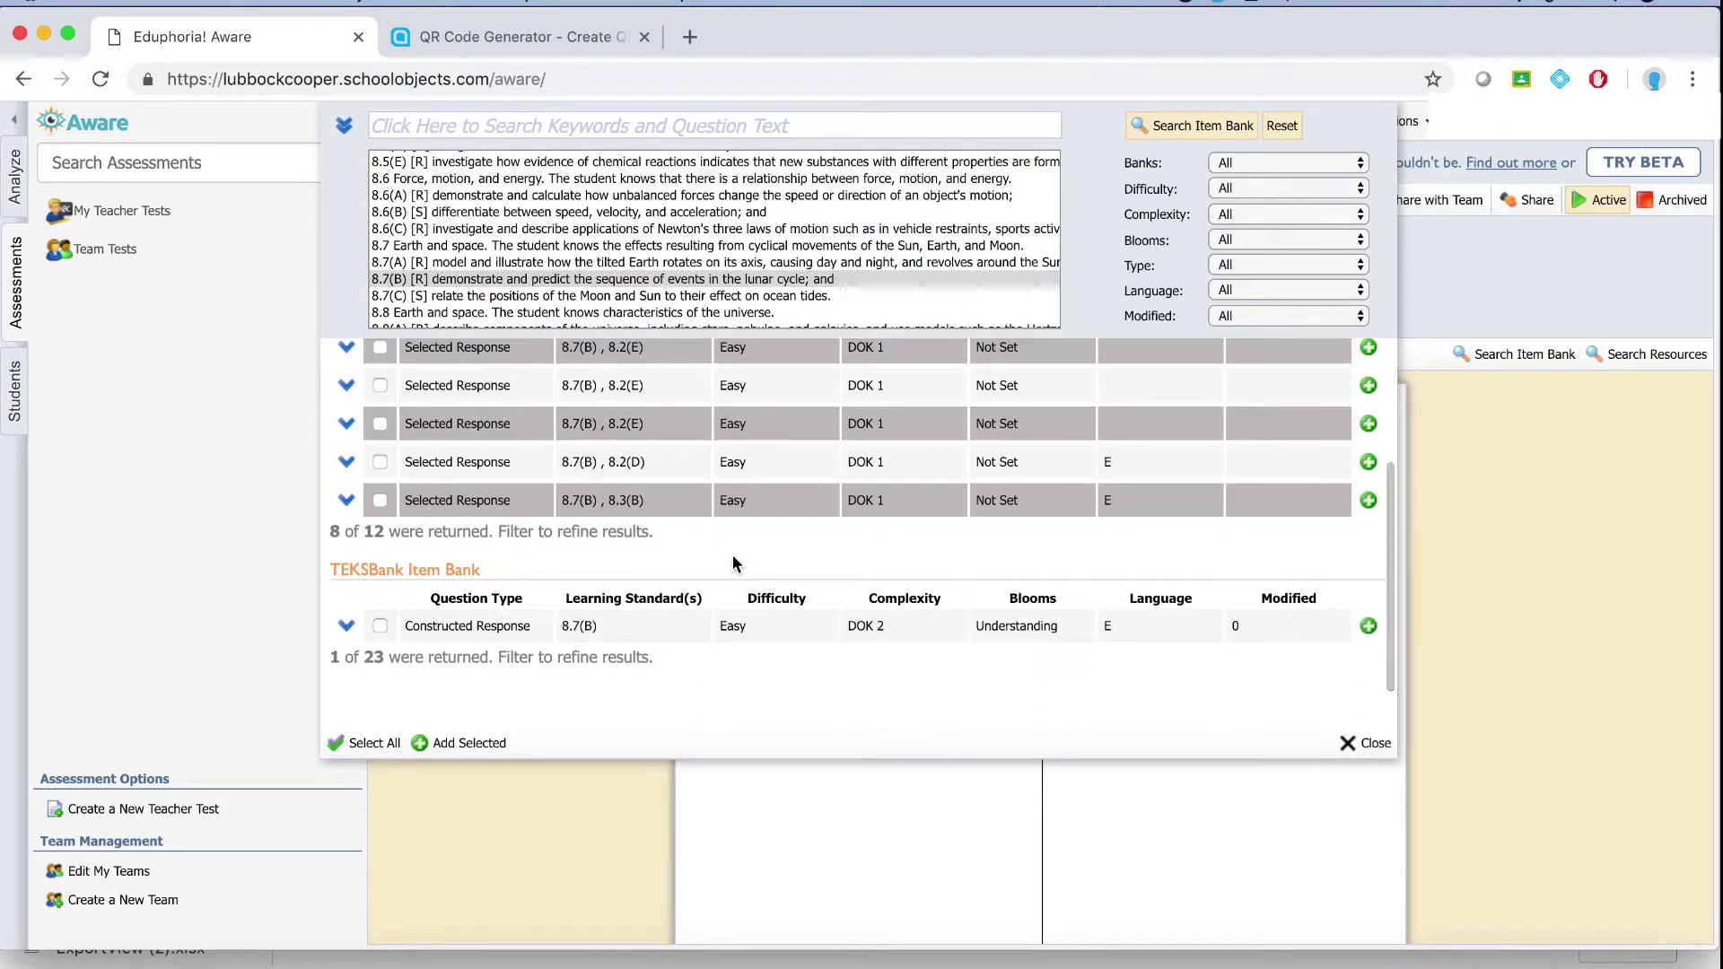
scroll(732, 560, up, 2)
scroll(732, 558, up, 1)
scroll(732, 558, down, 4)
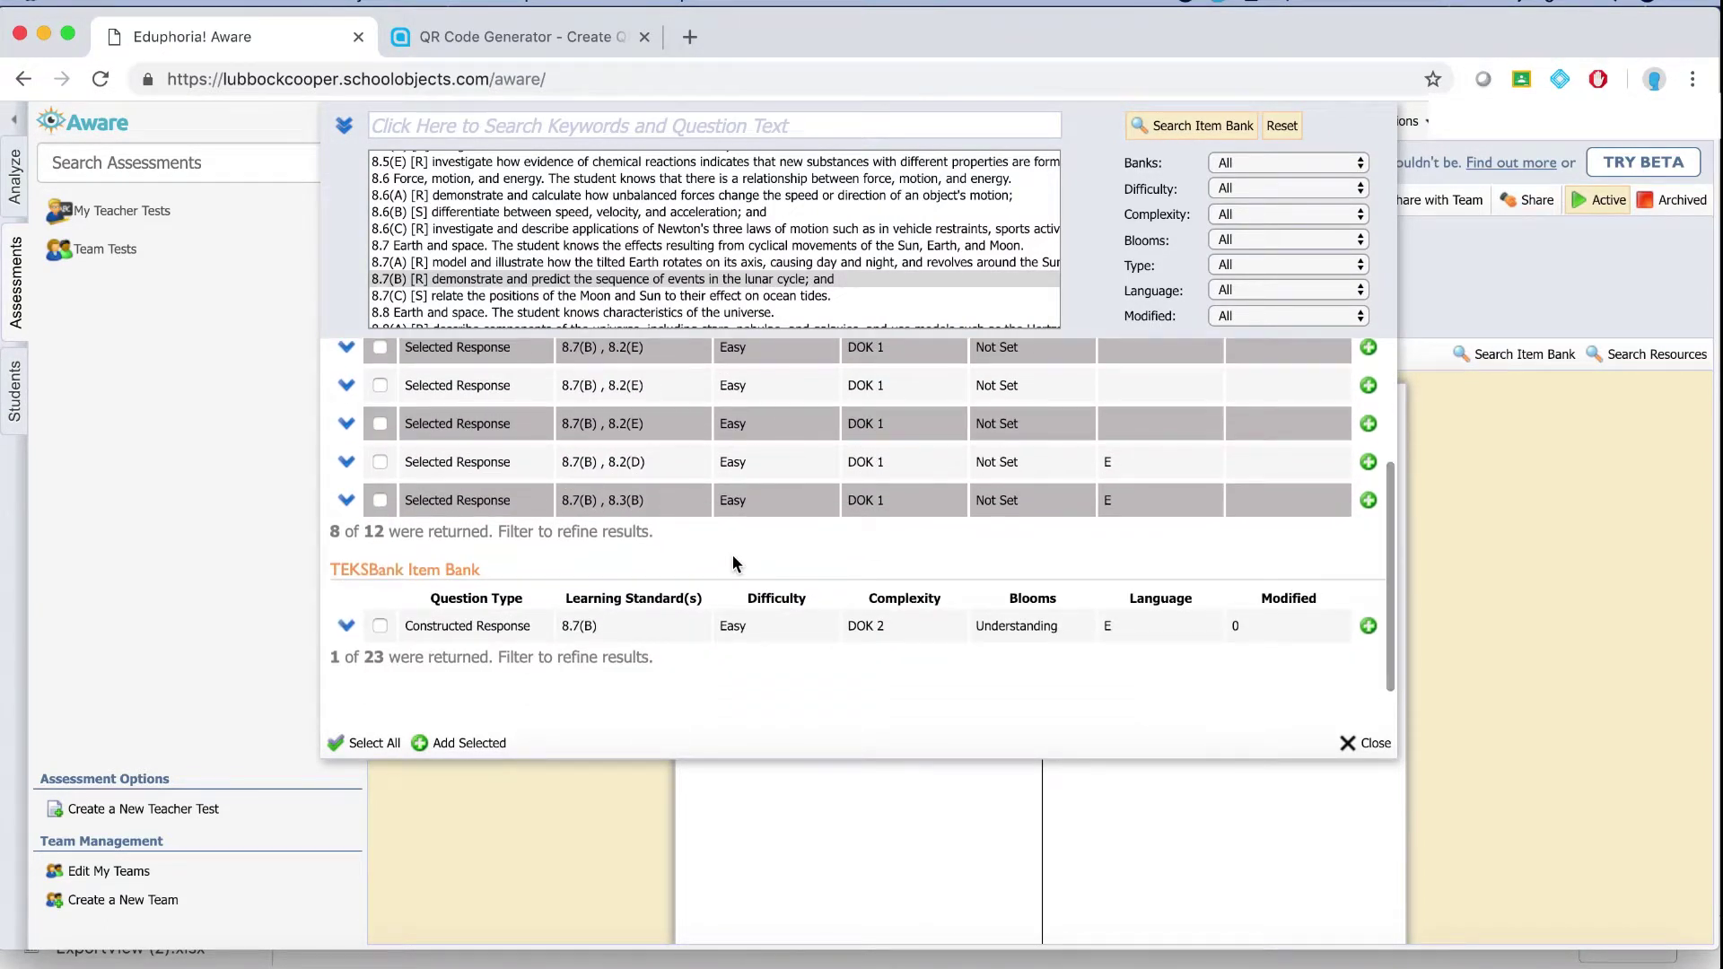
click(346, 462)
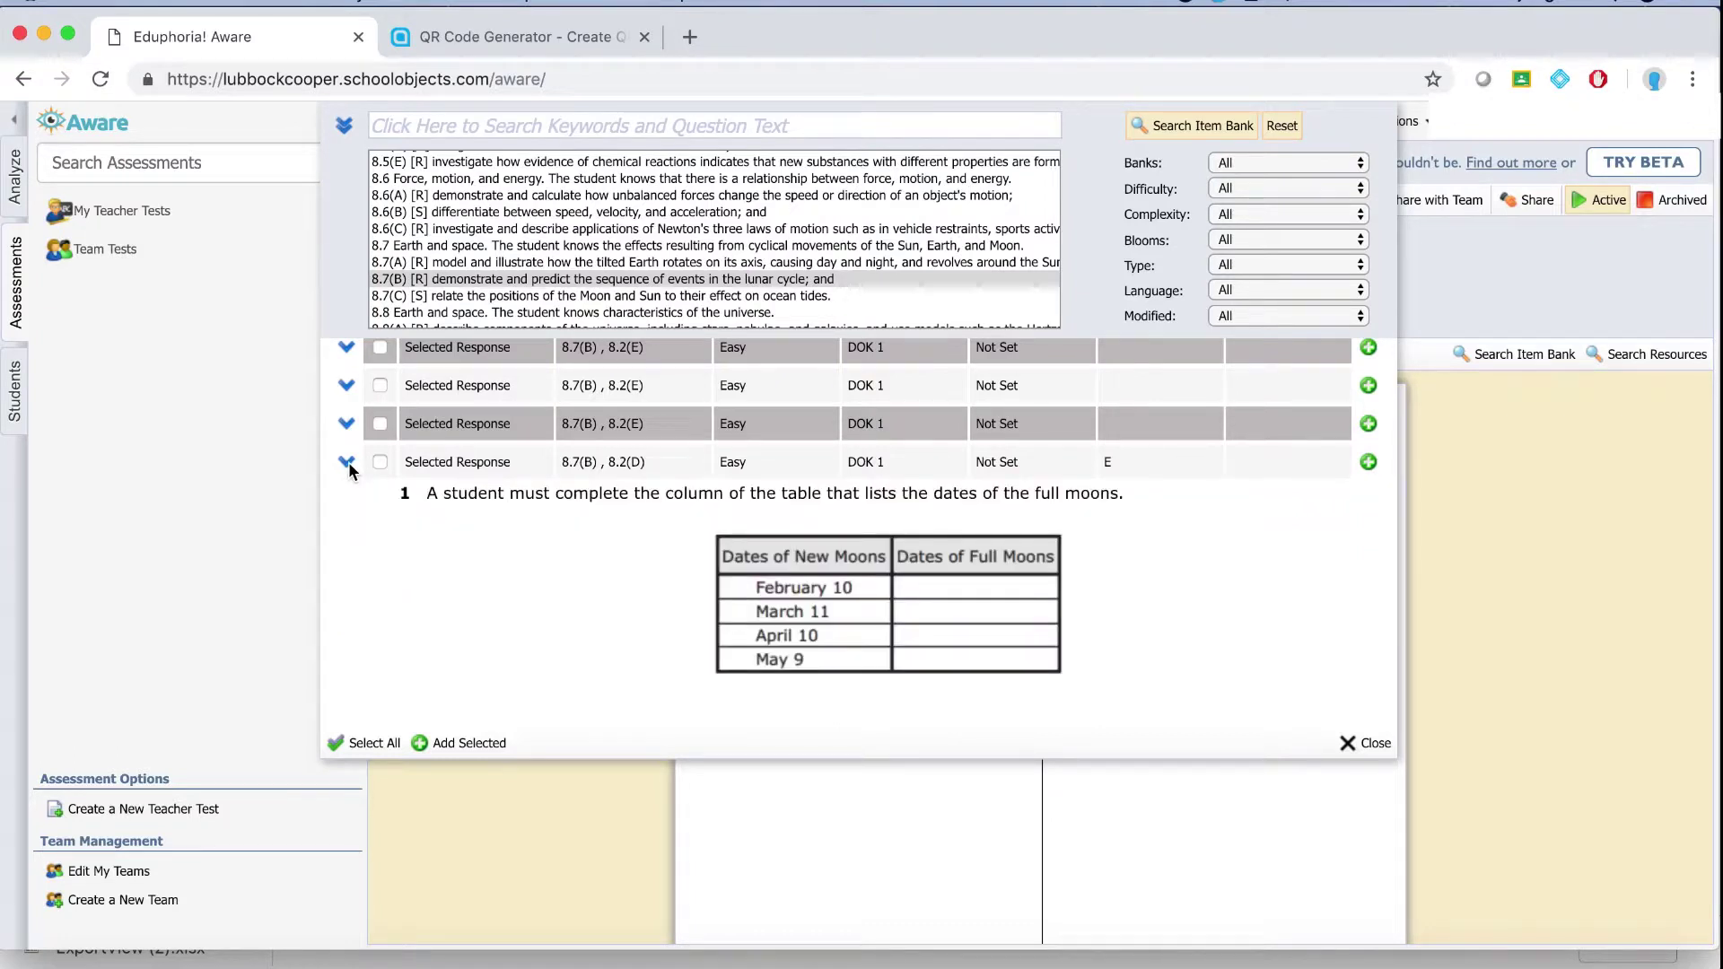
scroll(555, 607, down, 5)
scroll(555, 606, up, 6)
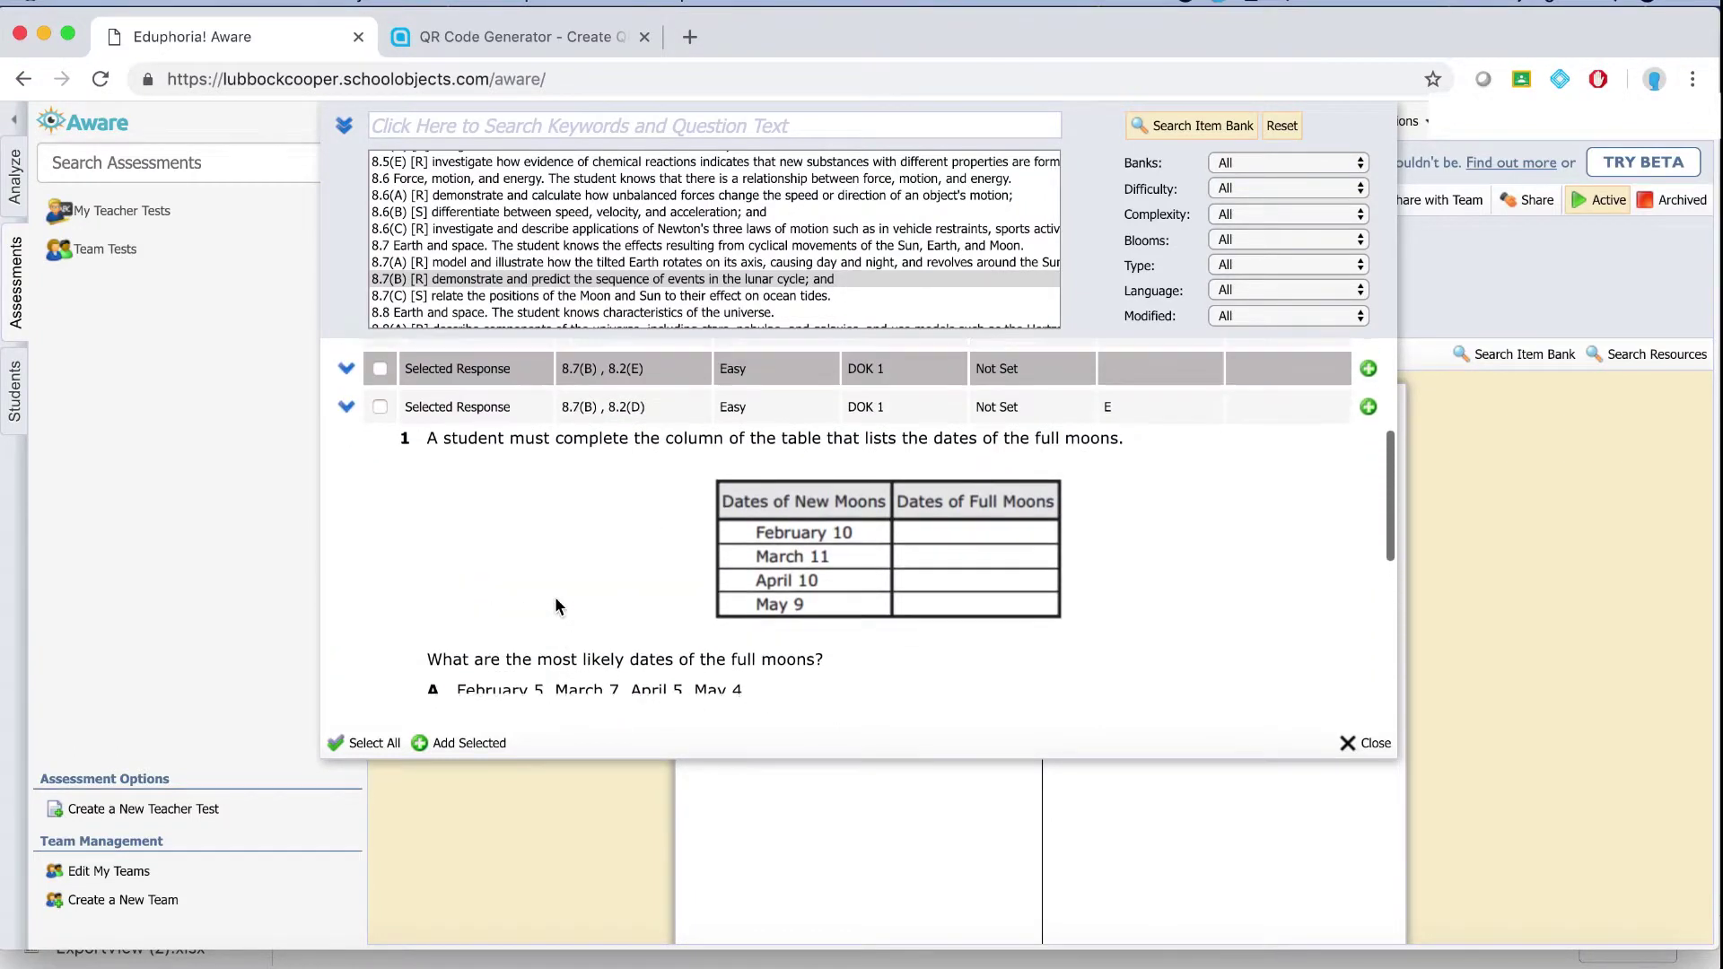
scroll(555, 607, down, 1)
click(383, 413)
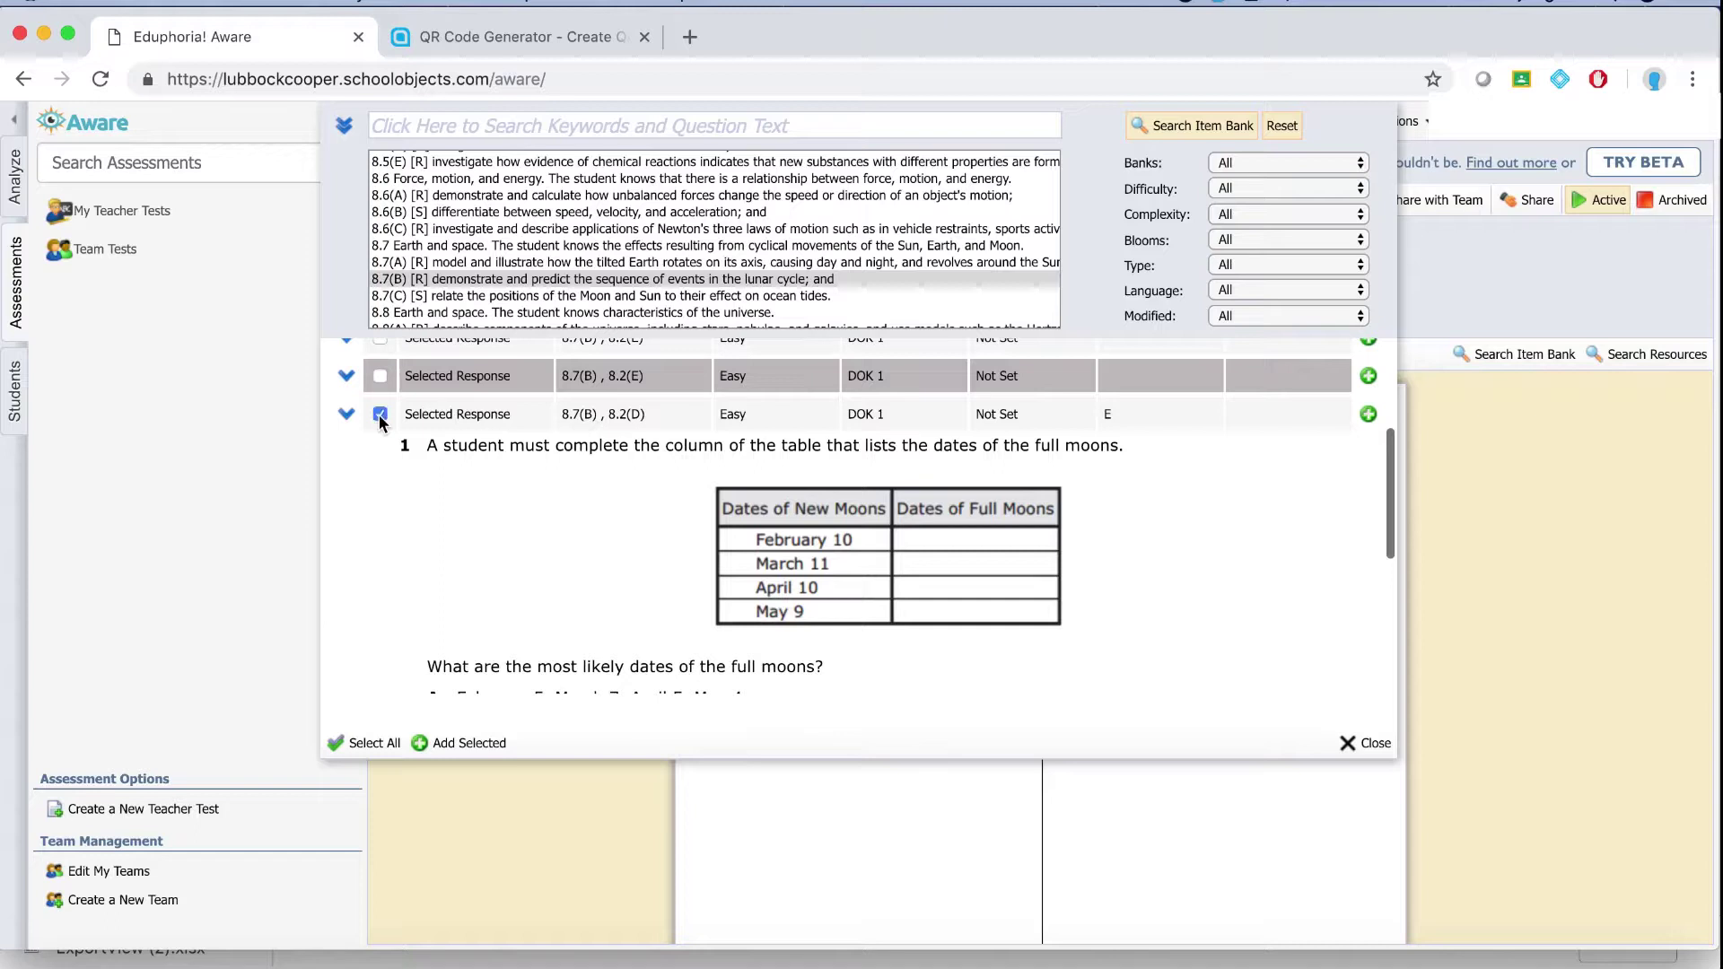
click(467, 752)
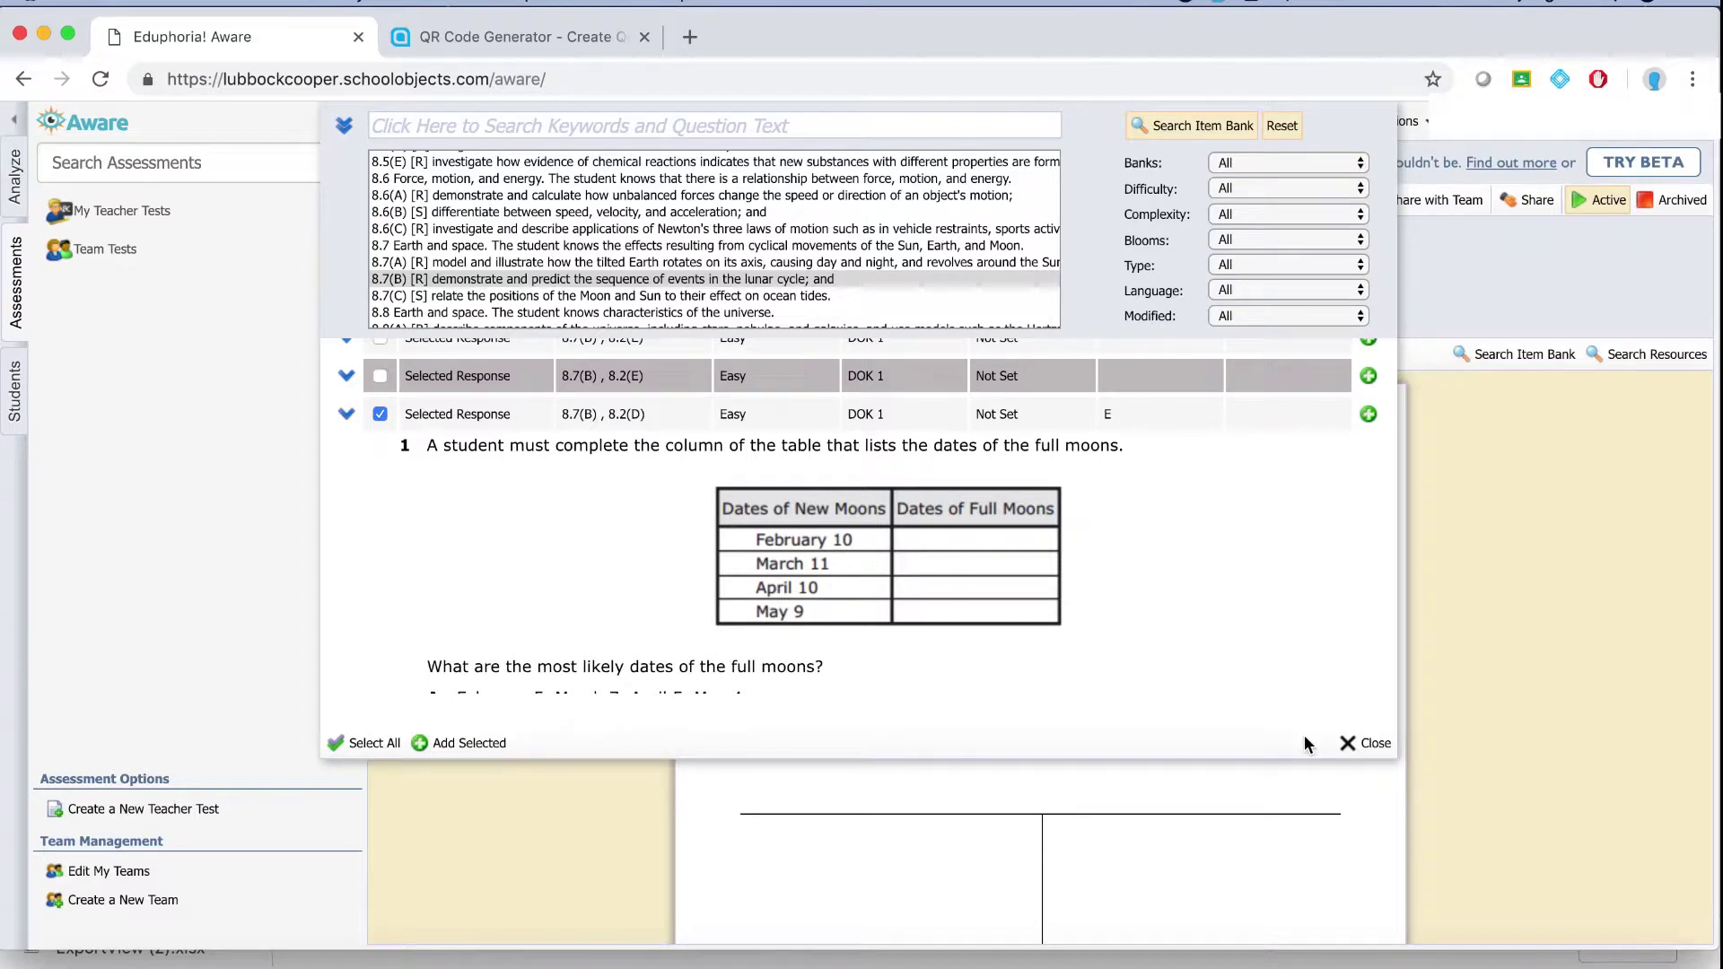
click(1364, 743)
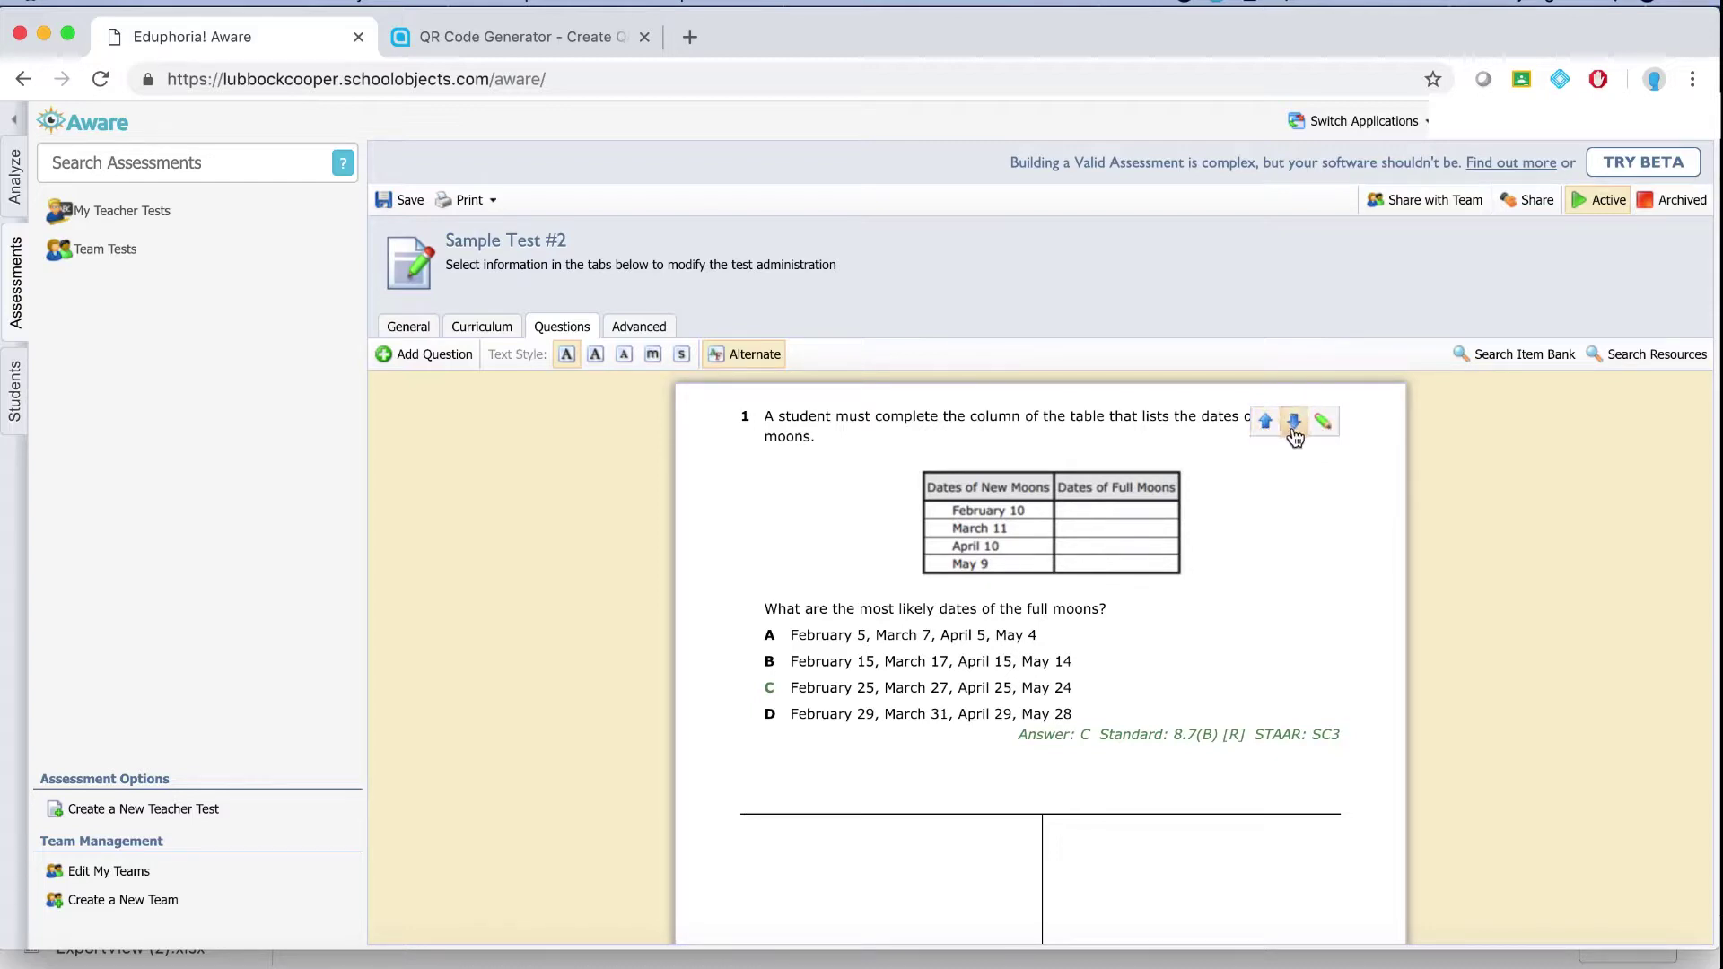
Remove question 1, the full-moon dates item, from the test and confirm the deletion
click(1325, 426)
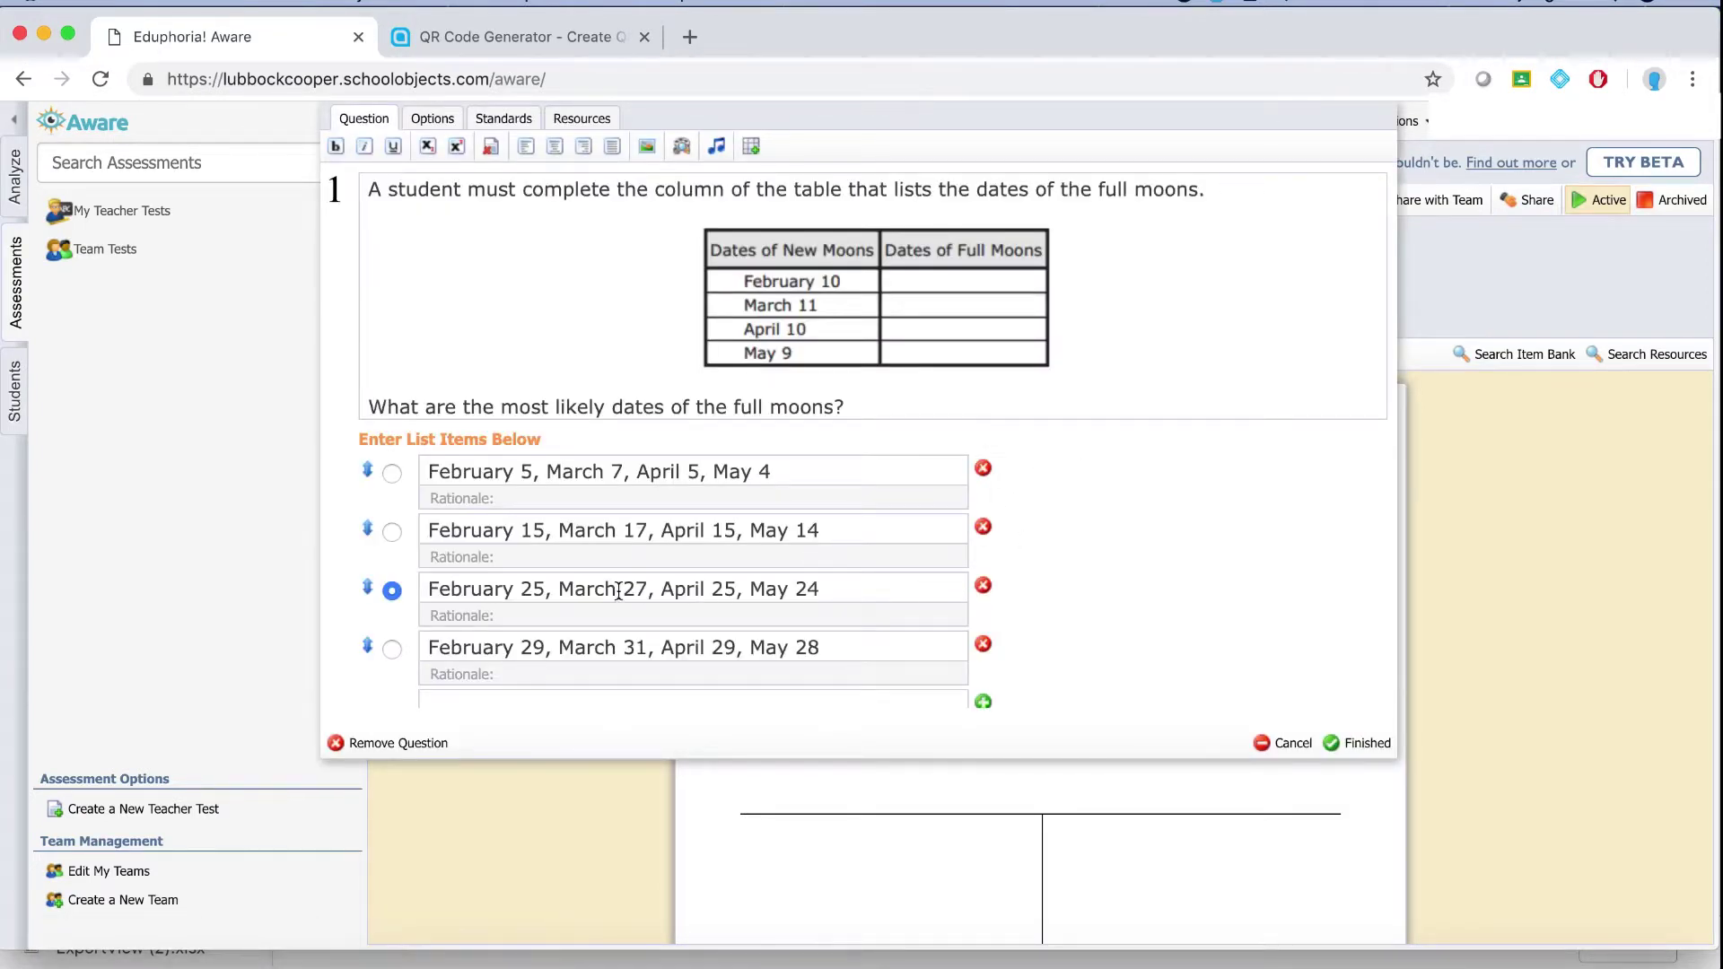
click(404, 748)
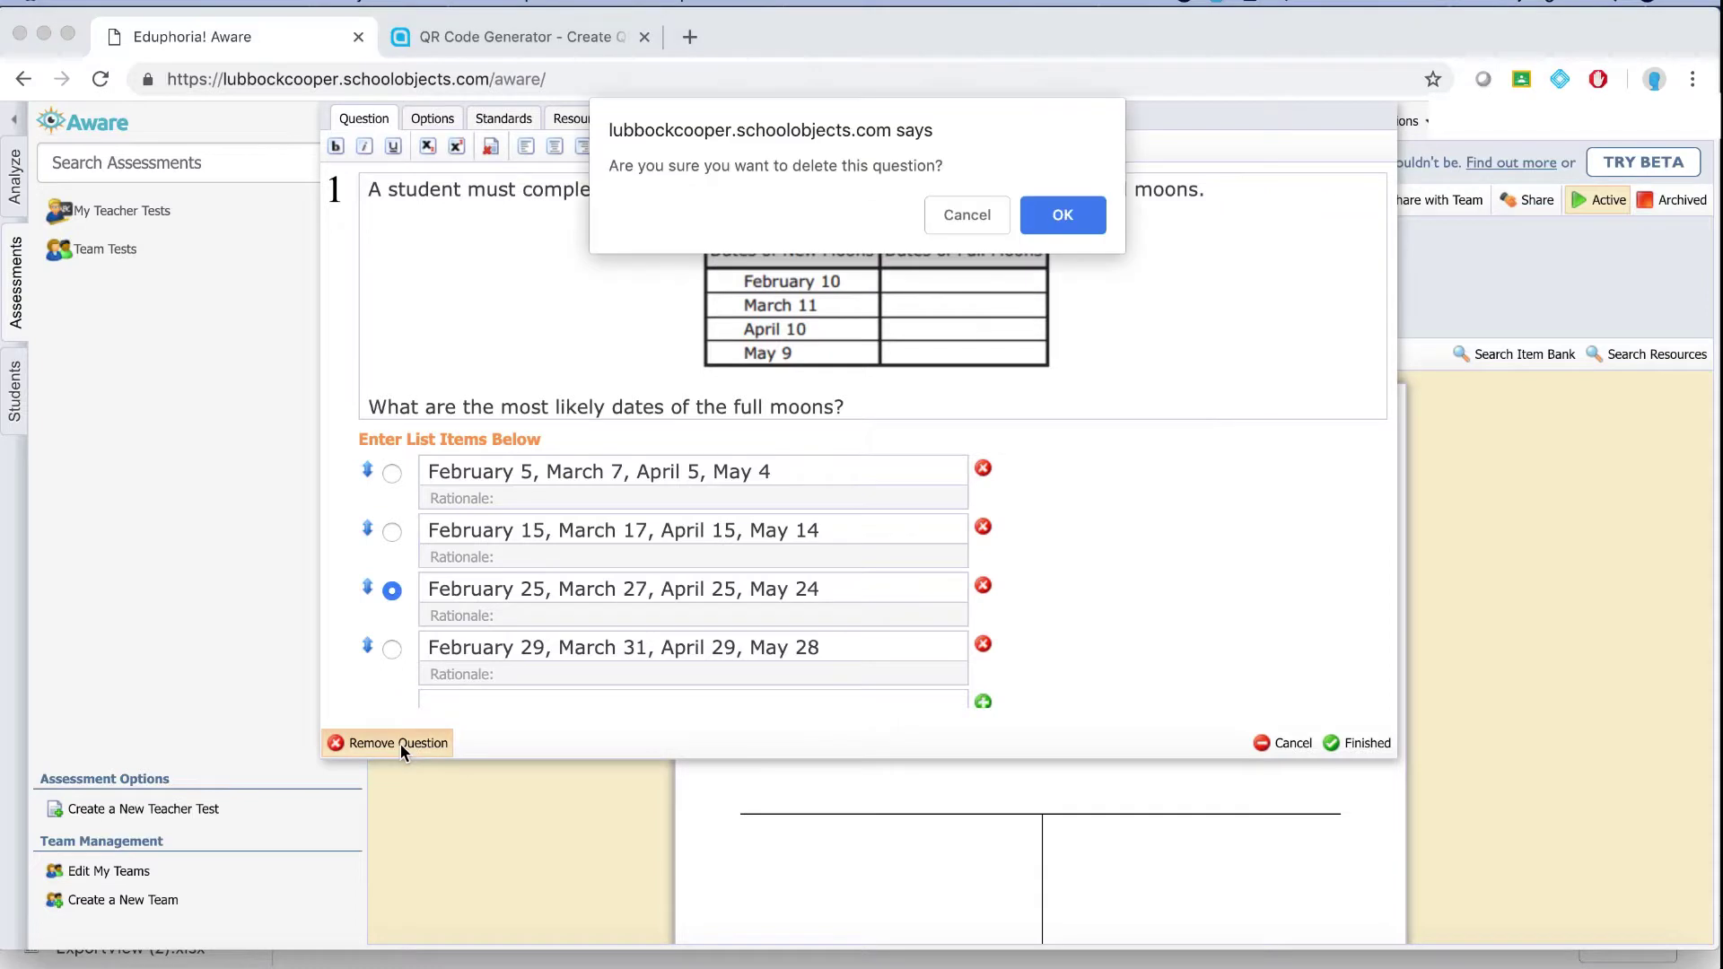
click(1091, 220)
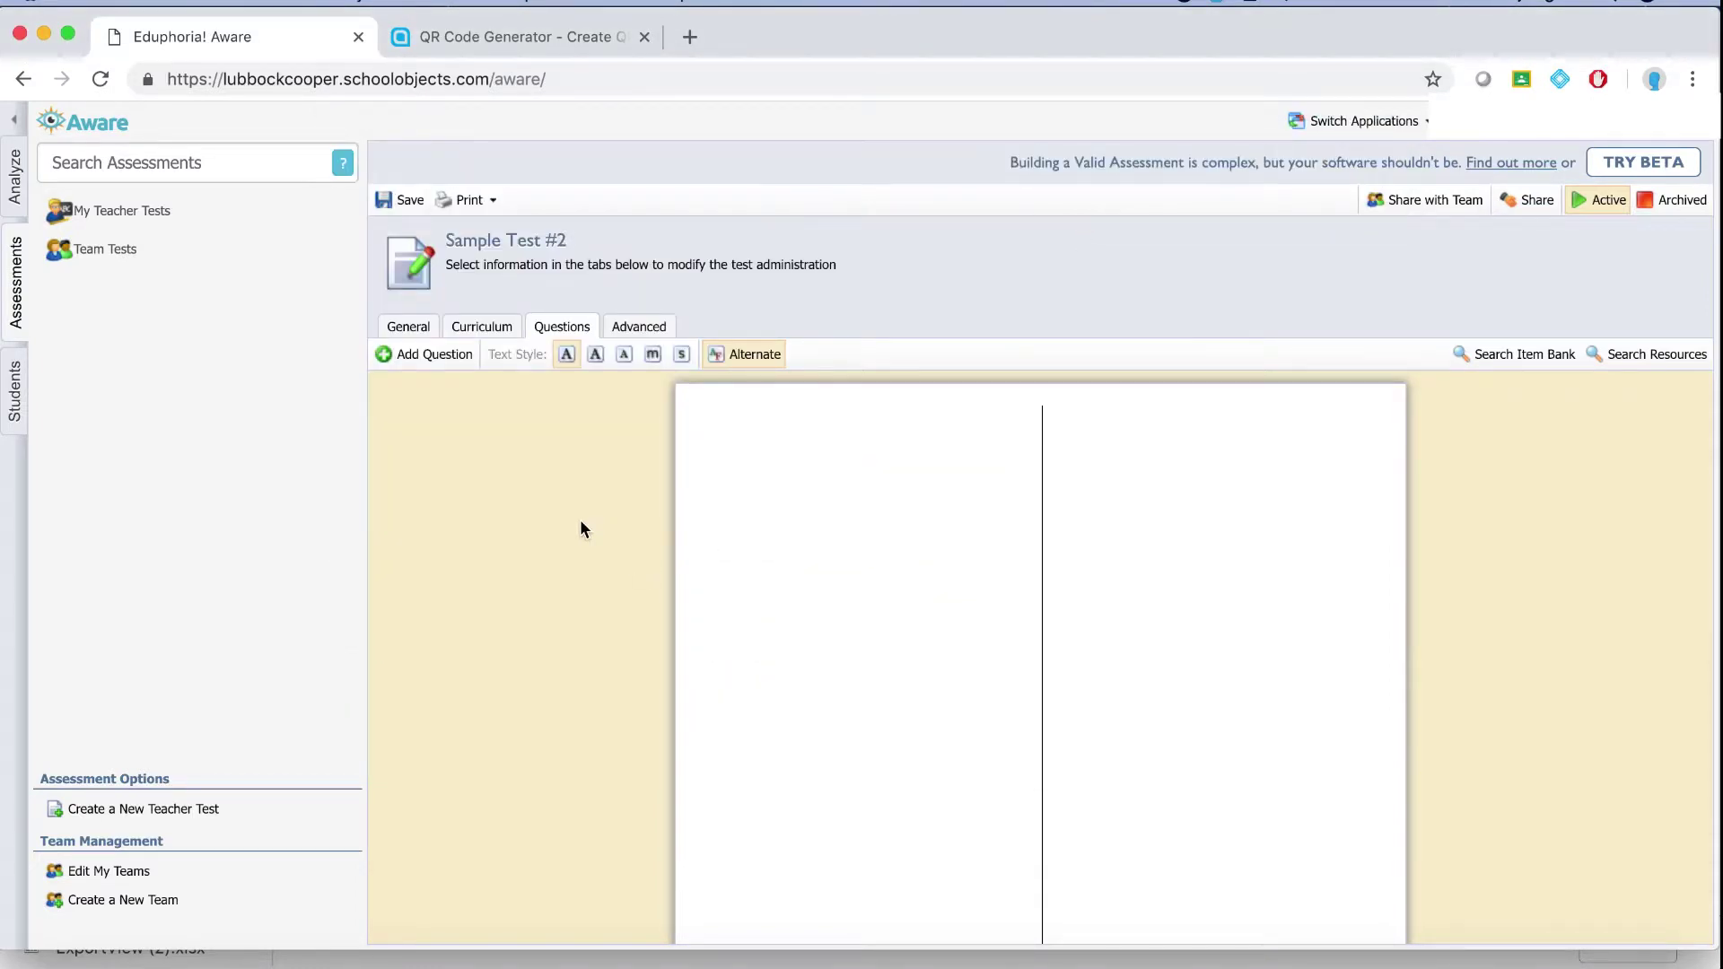
Add a new Selected Response question worded 'Question #1?'
click(421, 362)
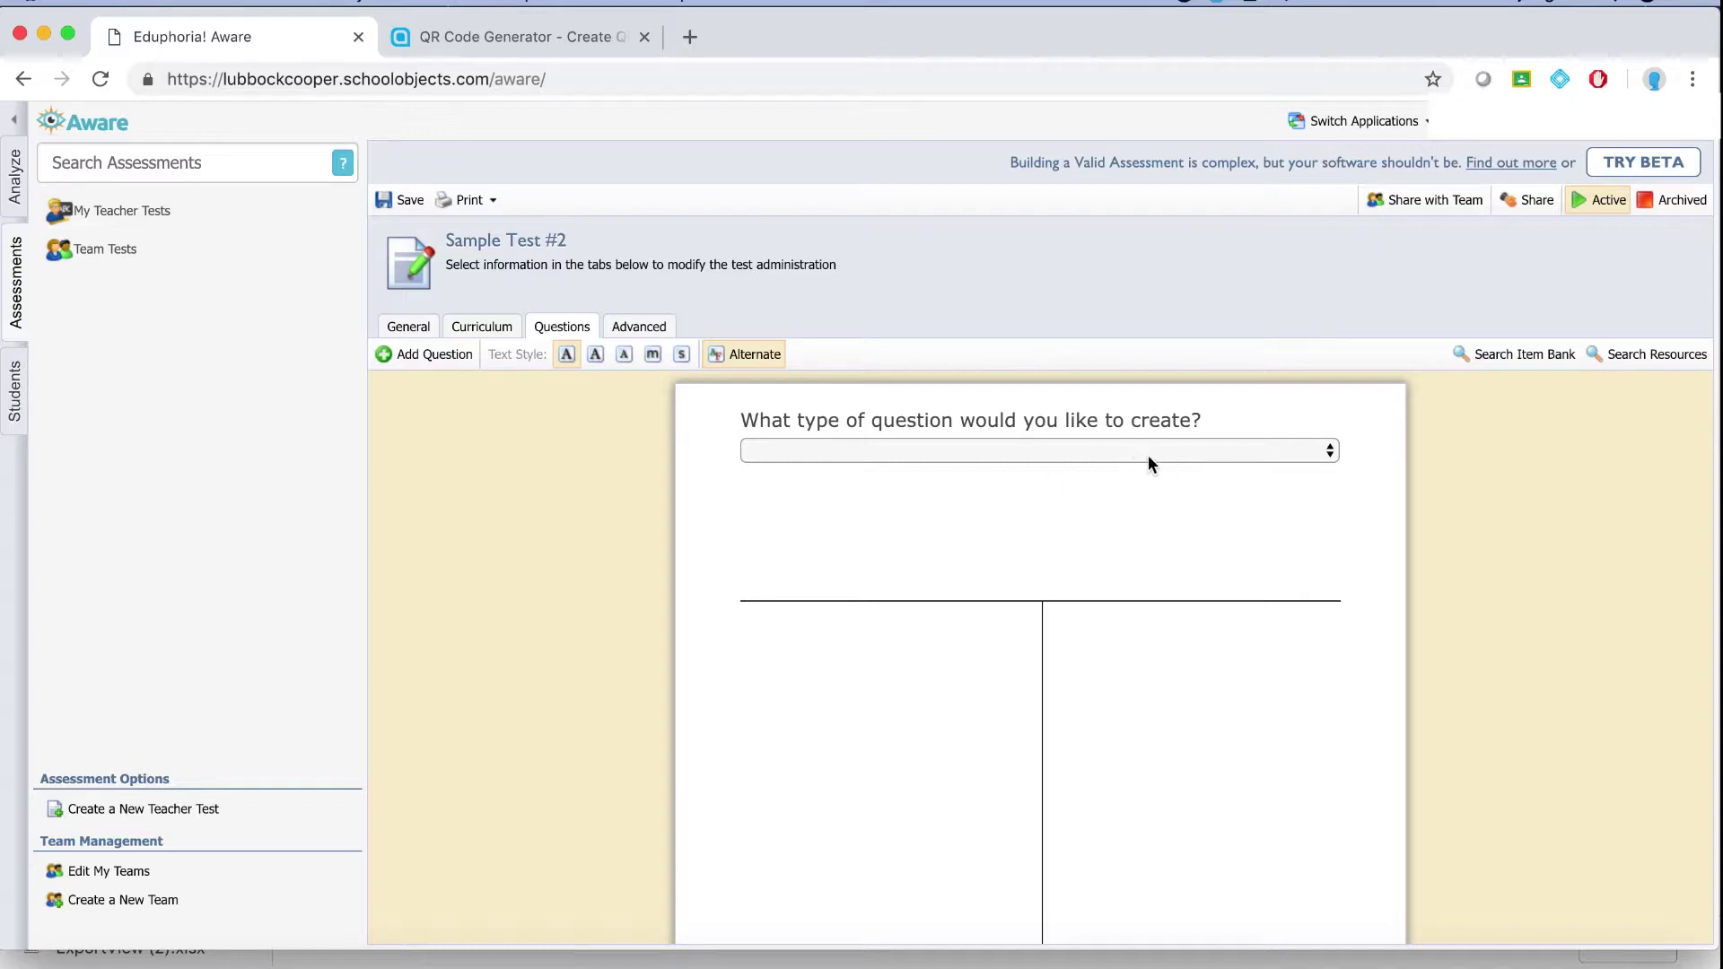
click(1328, 450)
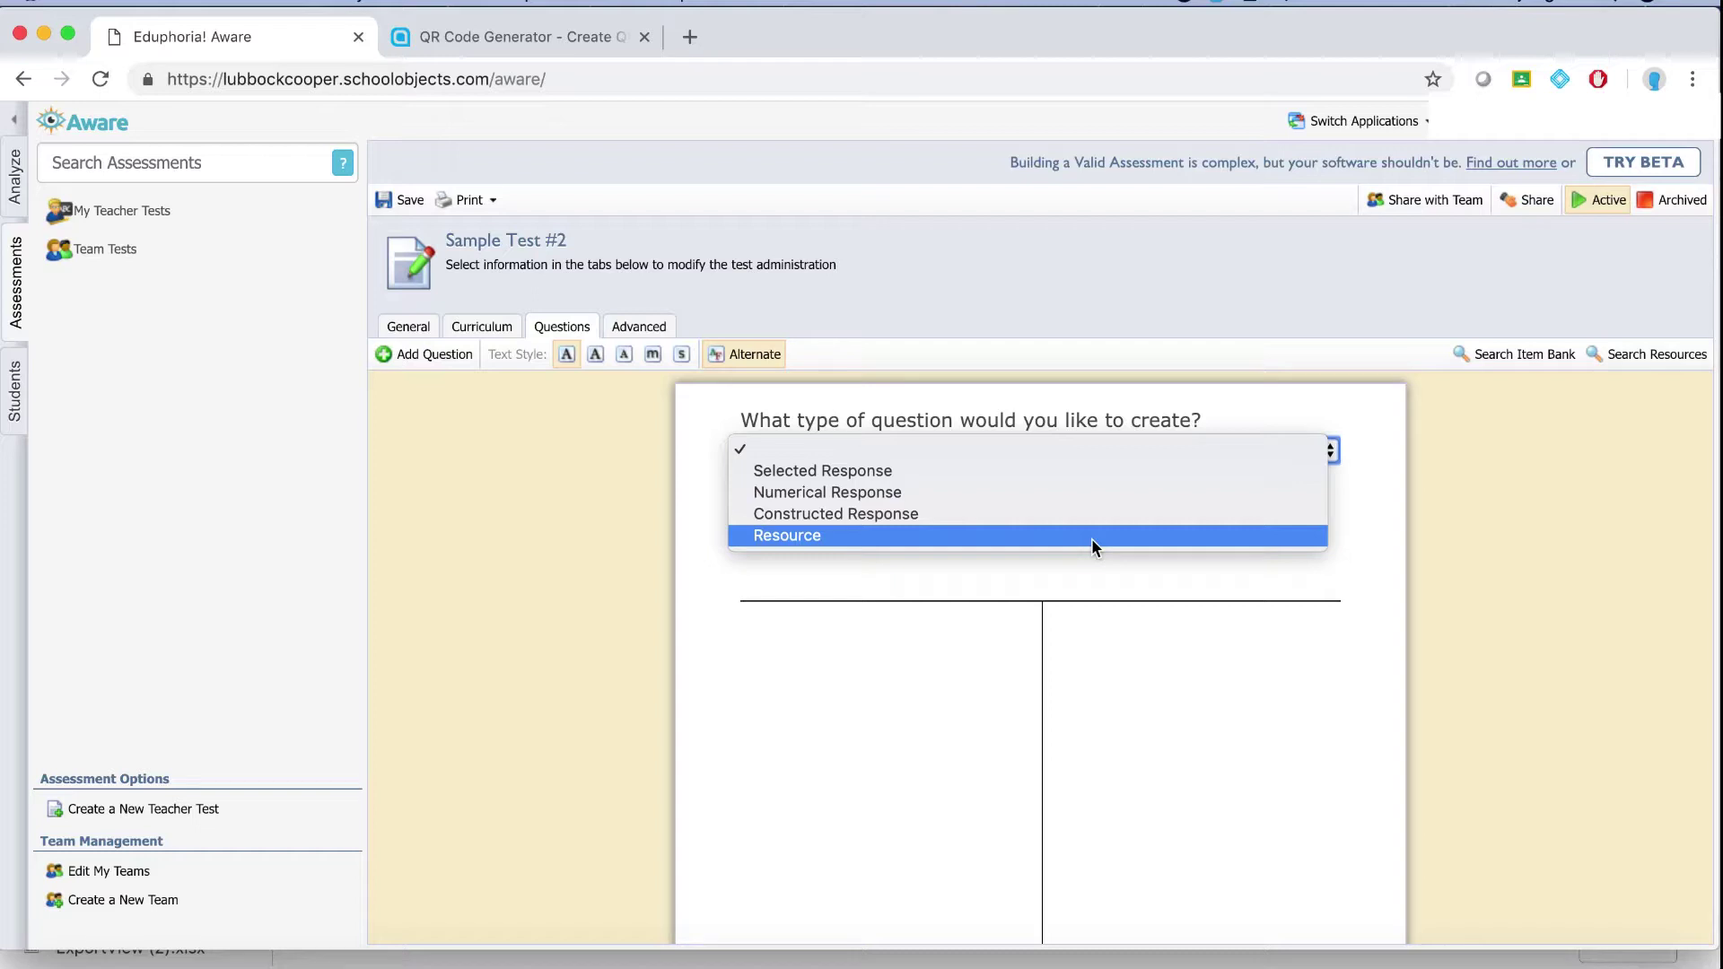
click(1068, 475)
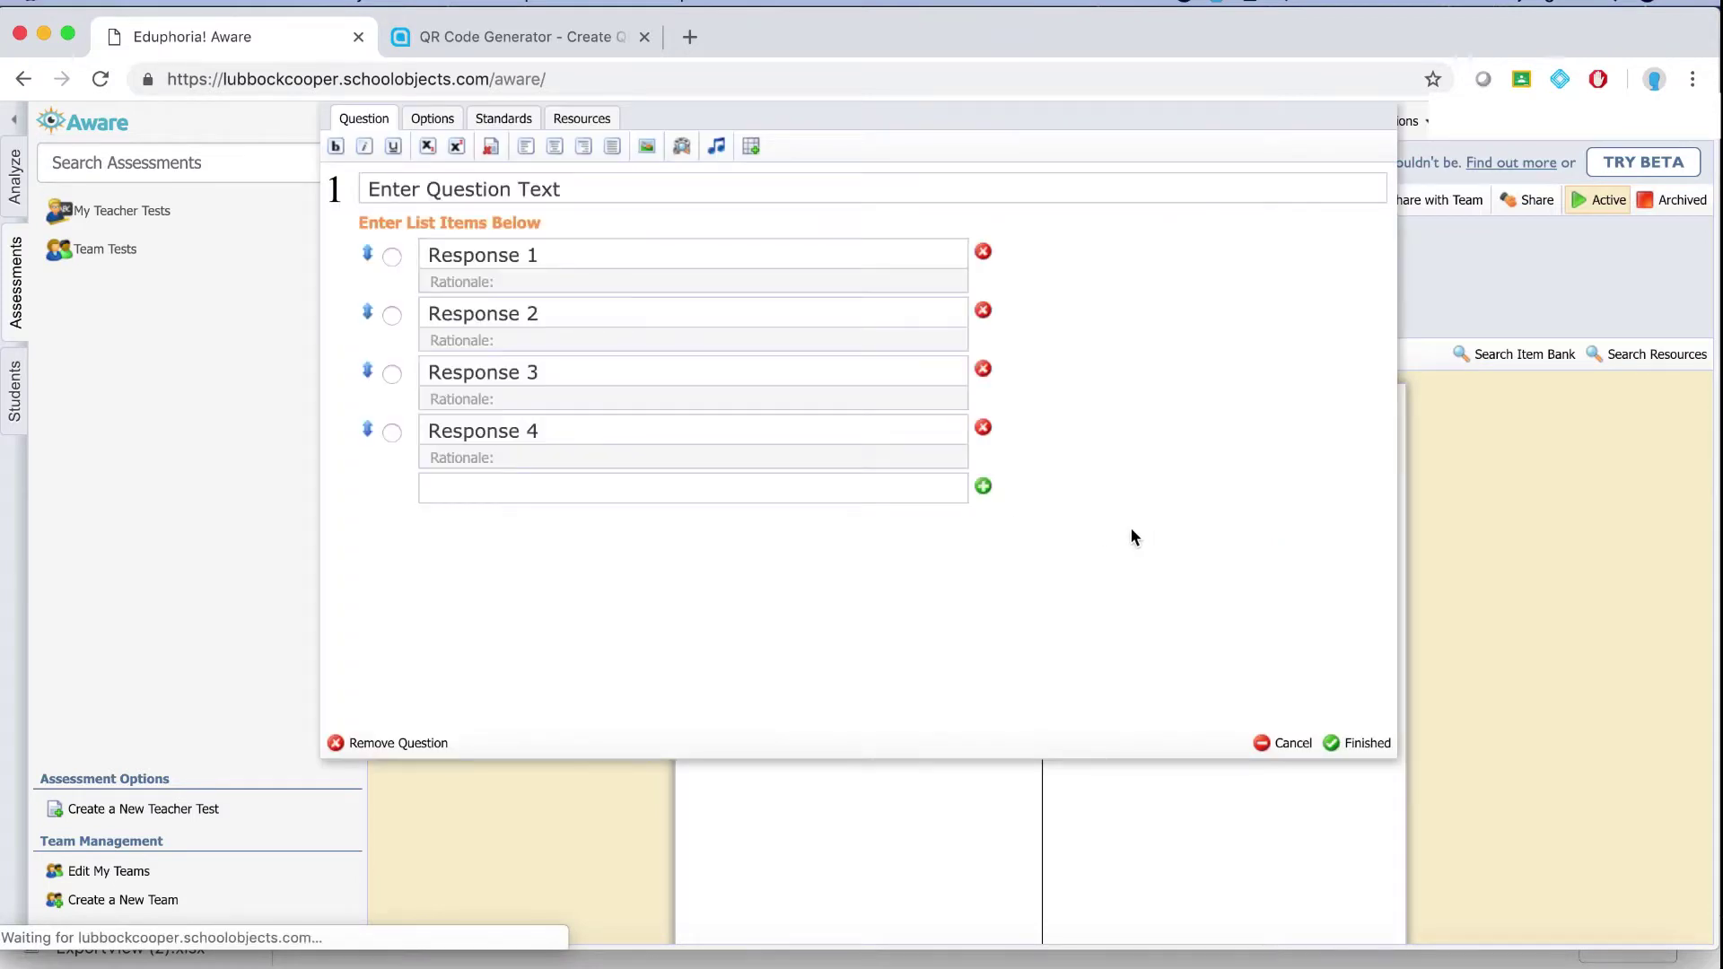
double_click(567, 187)
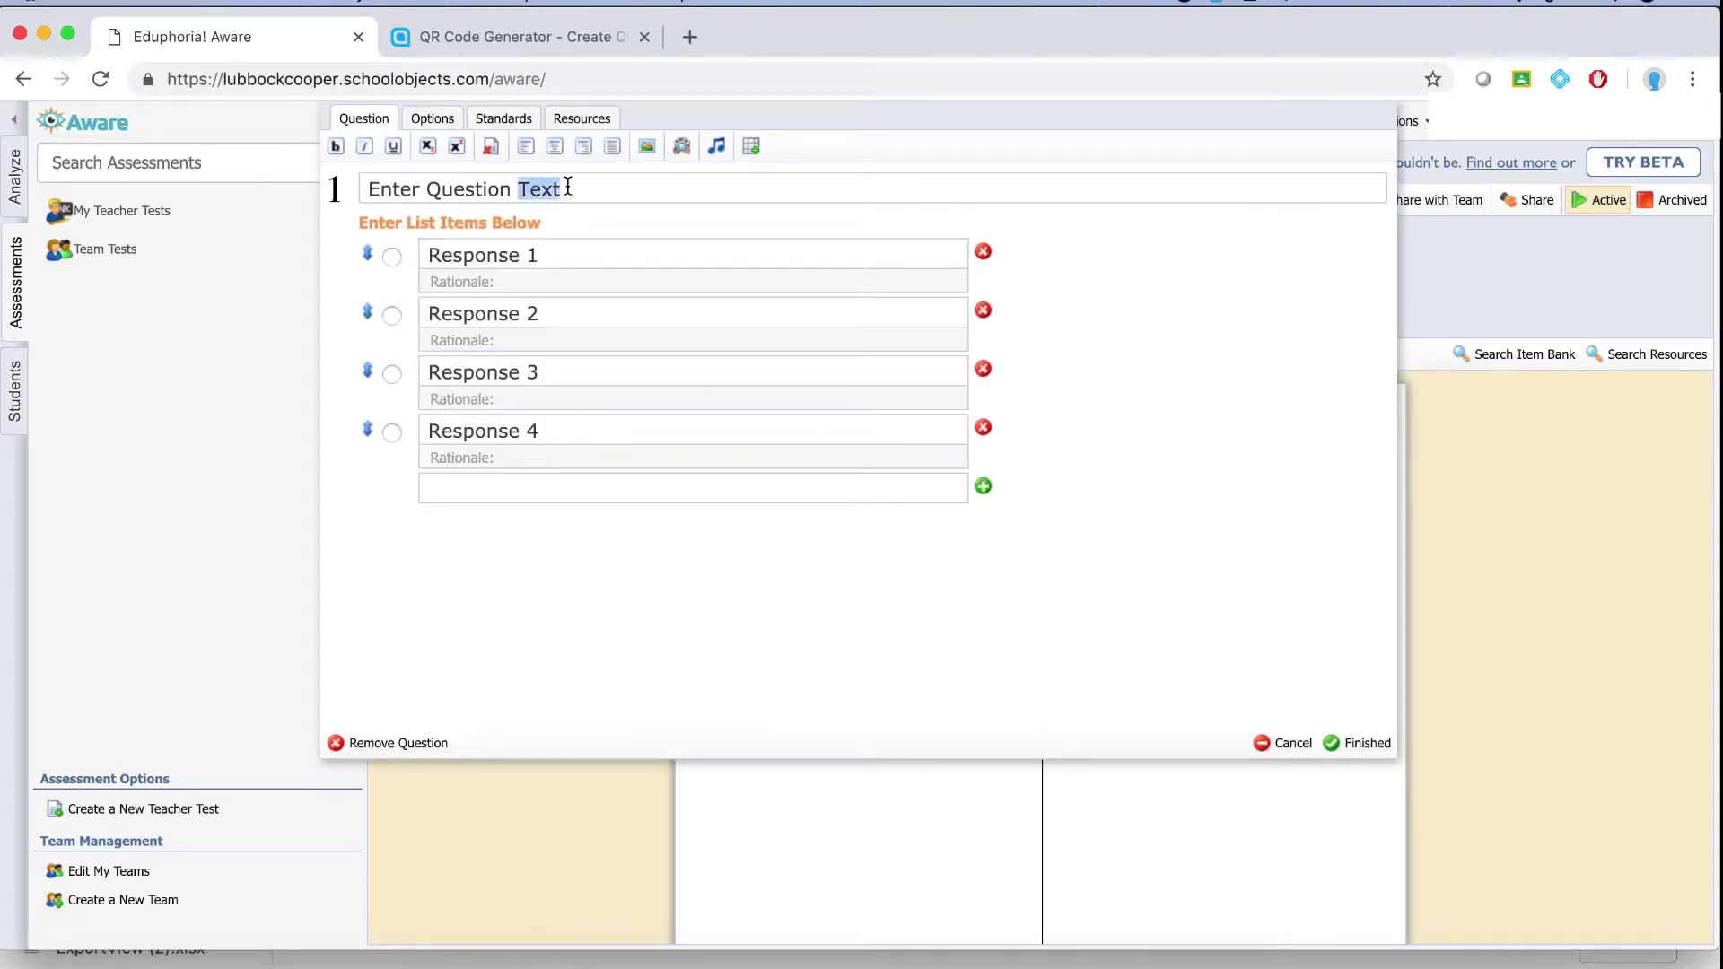
triple_click(567, 187)
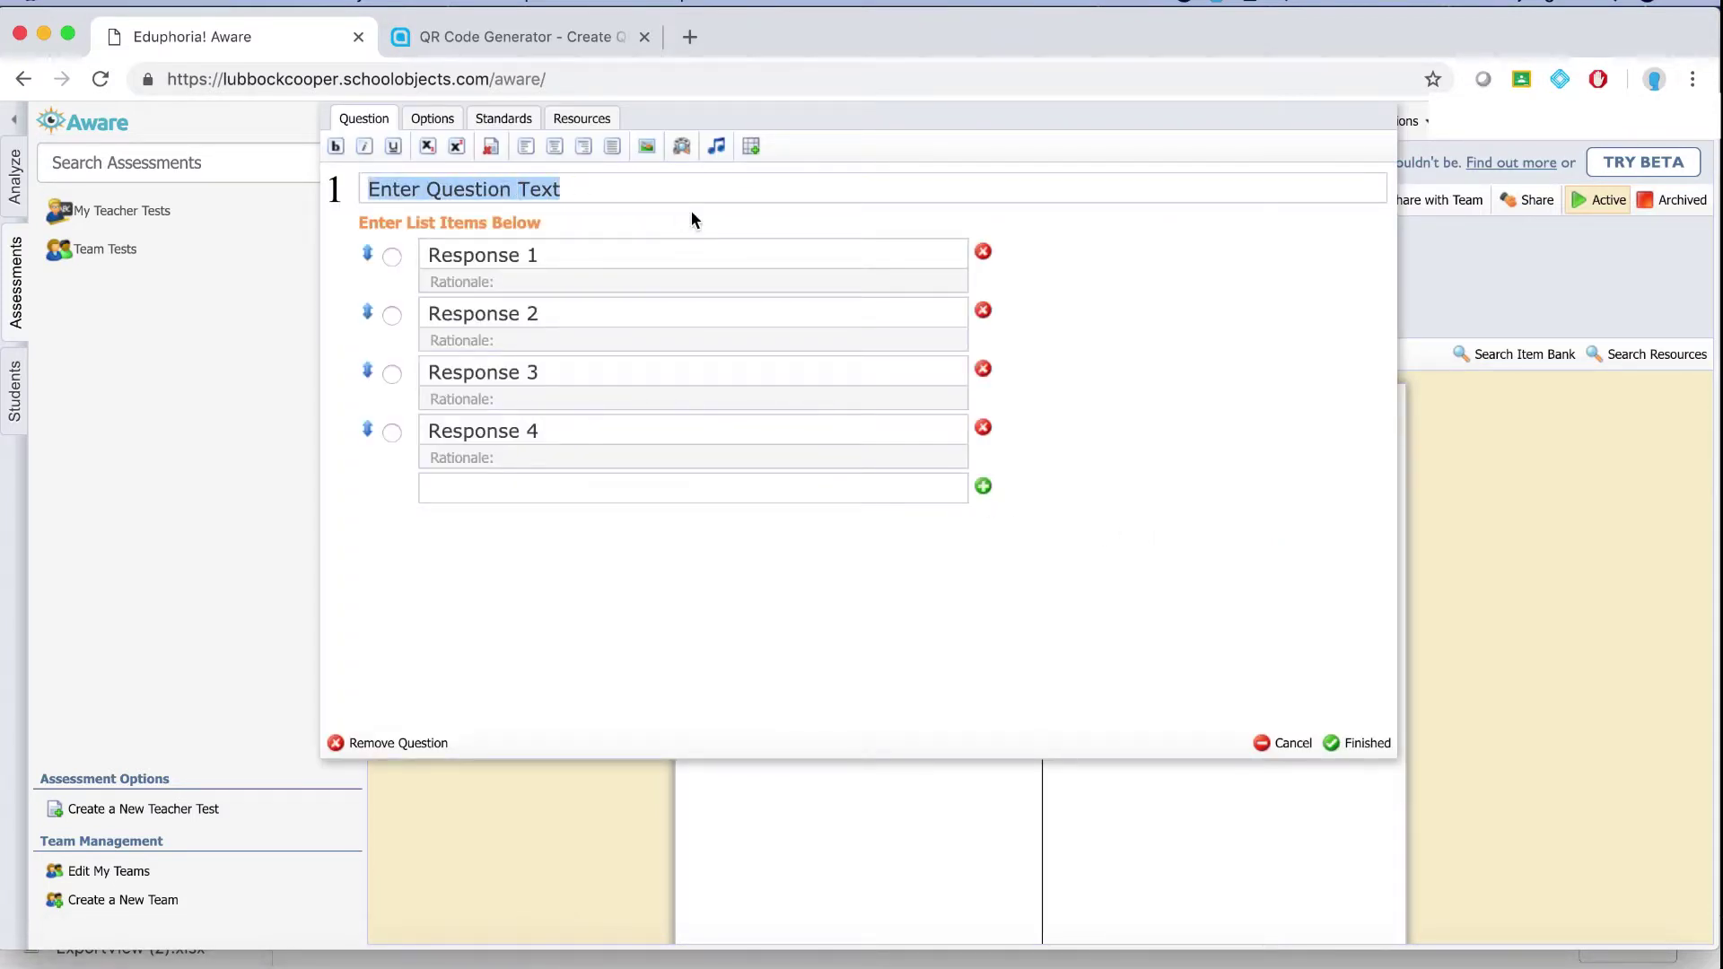
text(Question #1)
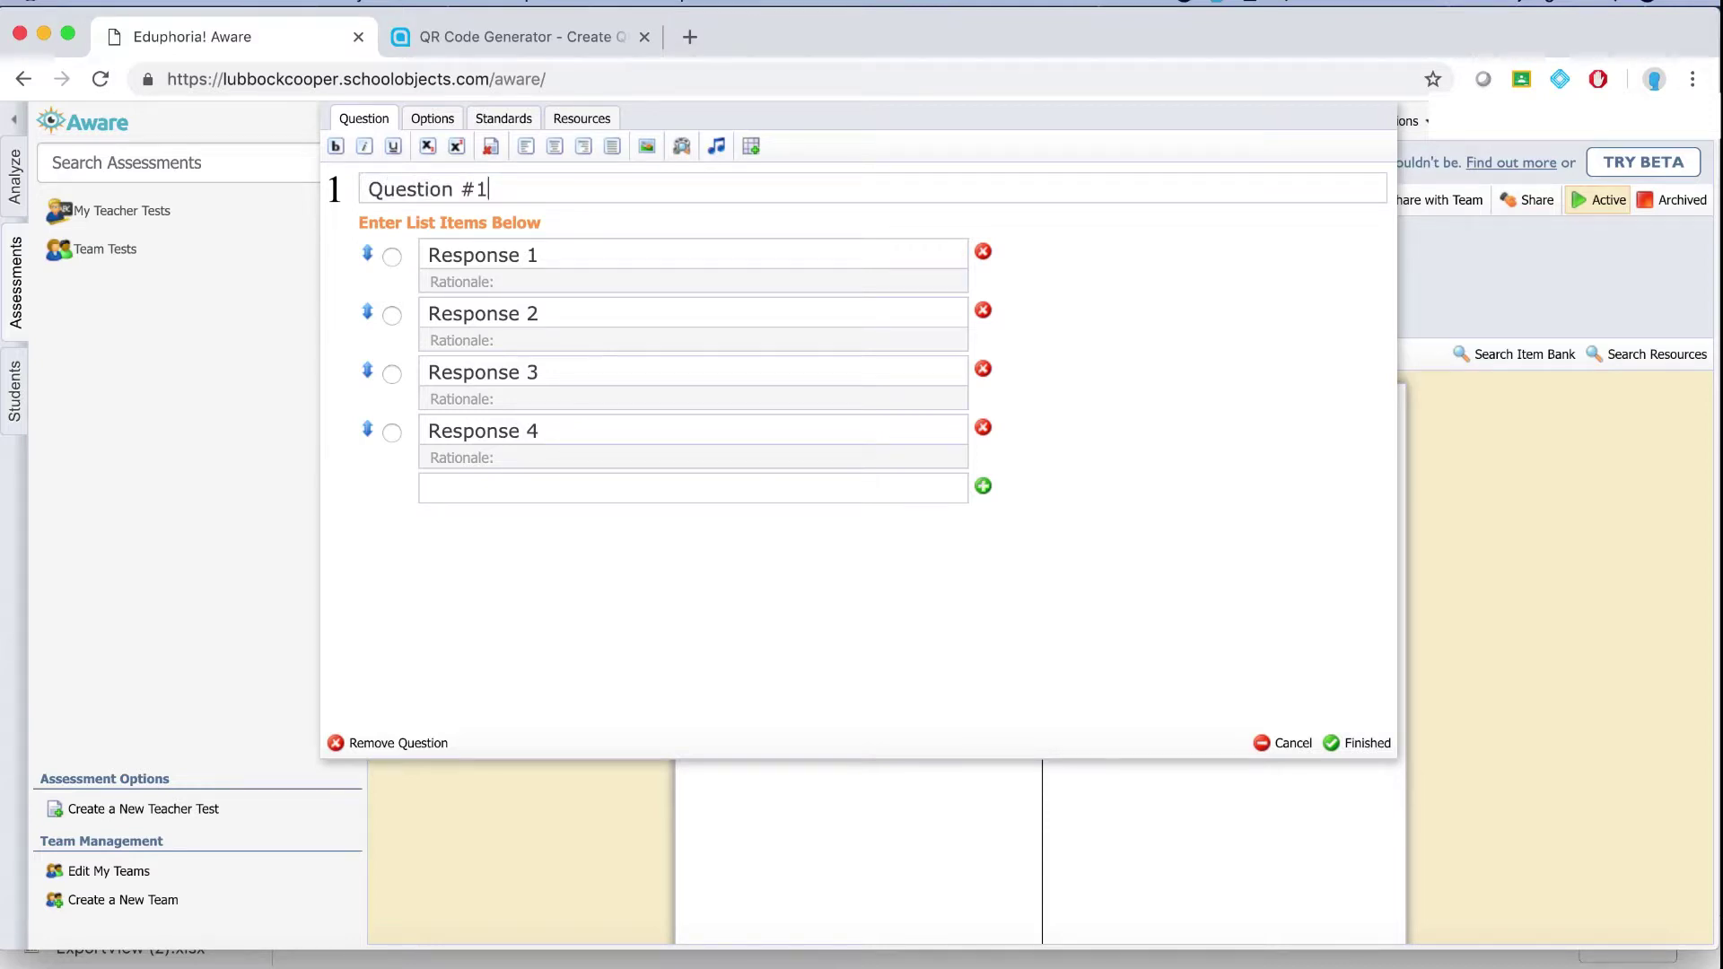
text(?)
Fill in the four choices as Answer A, Answer B, Answer C and Answer D
triple_click(571, 248)
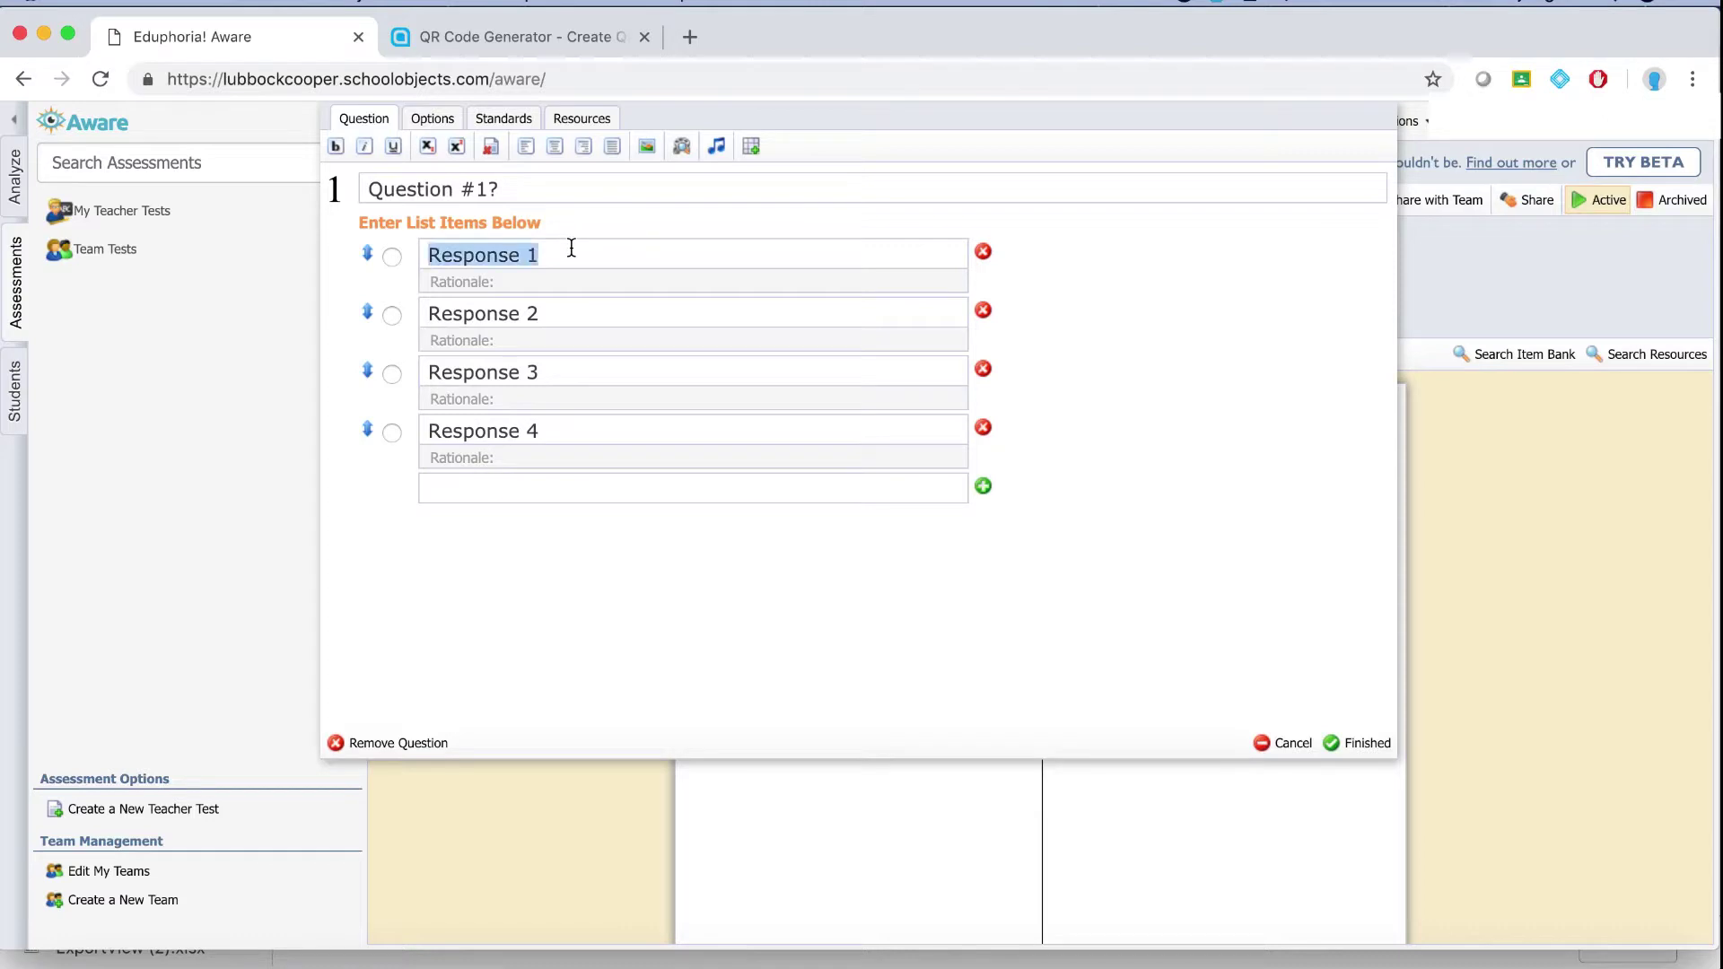
text(Answer A)
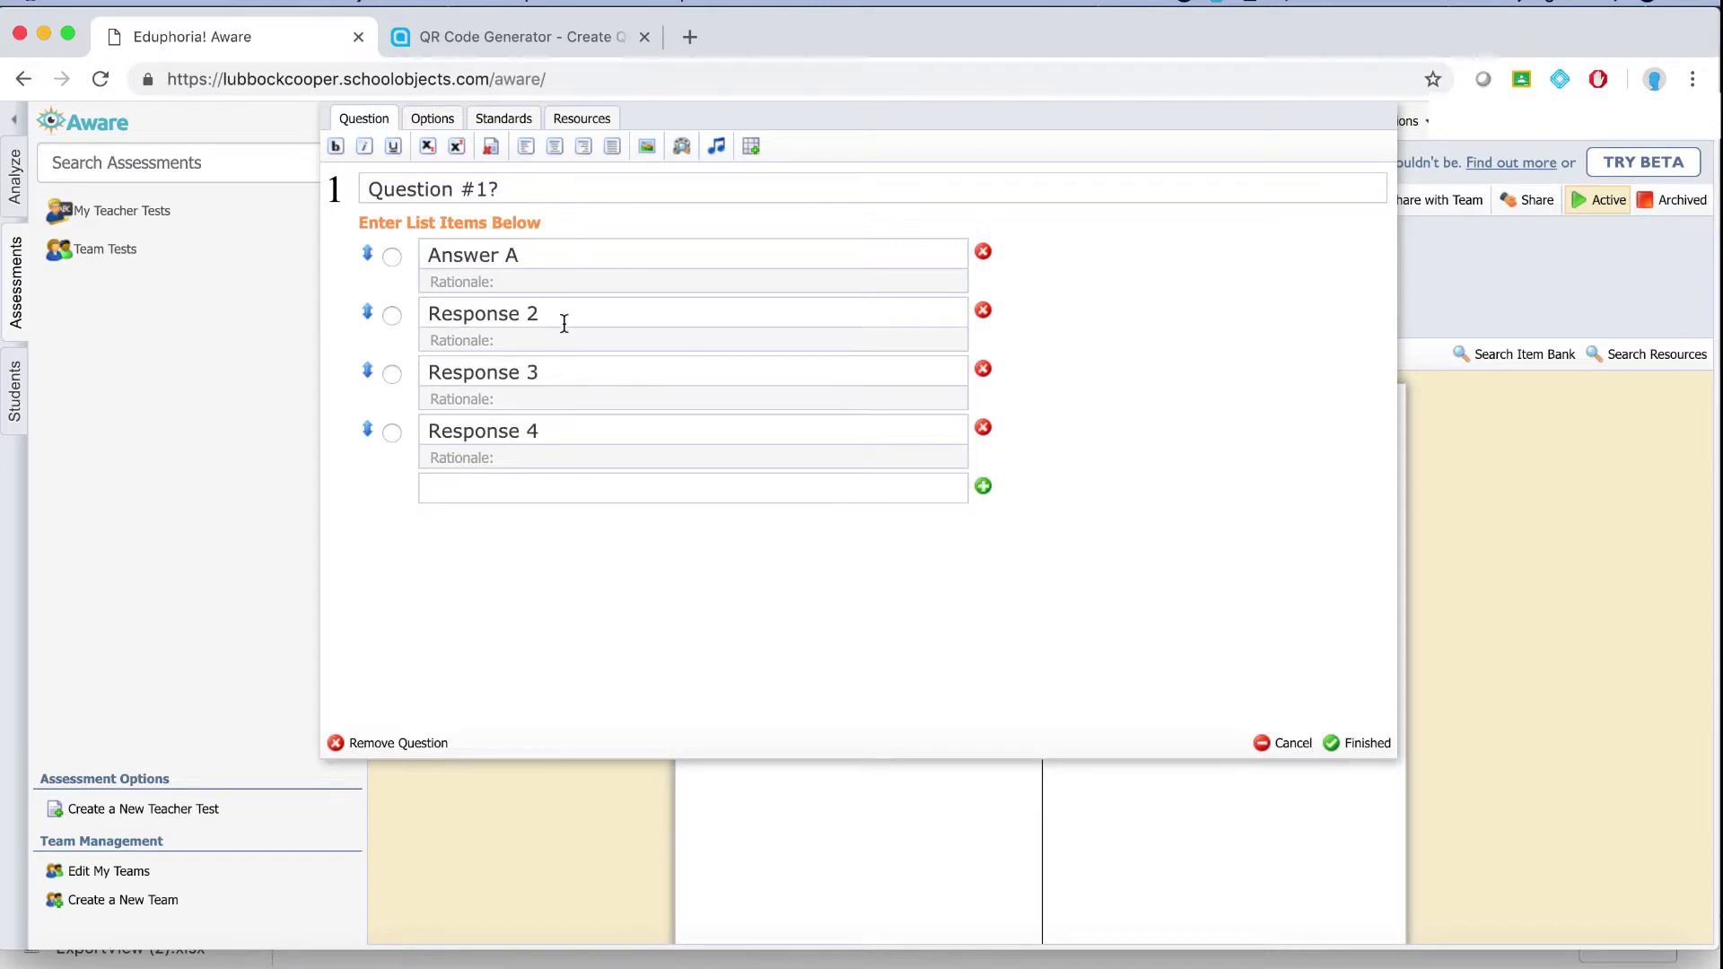
triple_click(564, 323)
text(Answer B)
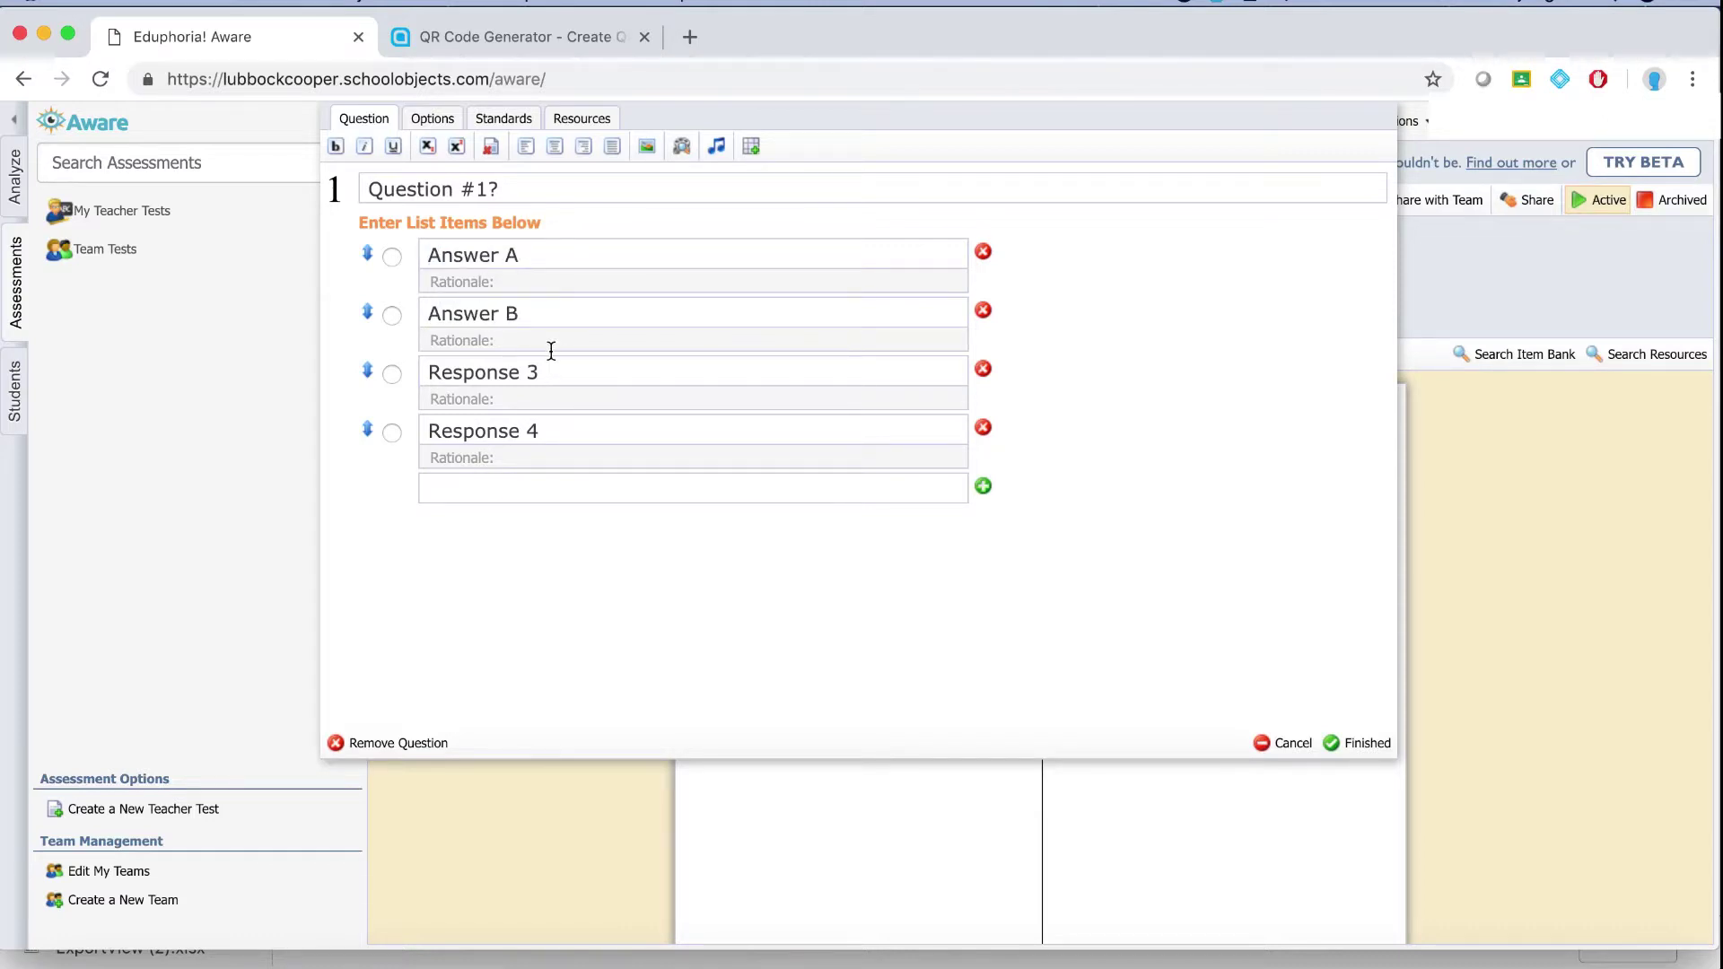
double_click(559, 371)
text(Answer C)
triple_click(550, 430)
text(Answe)
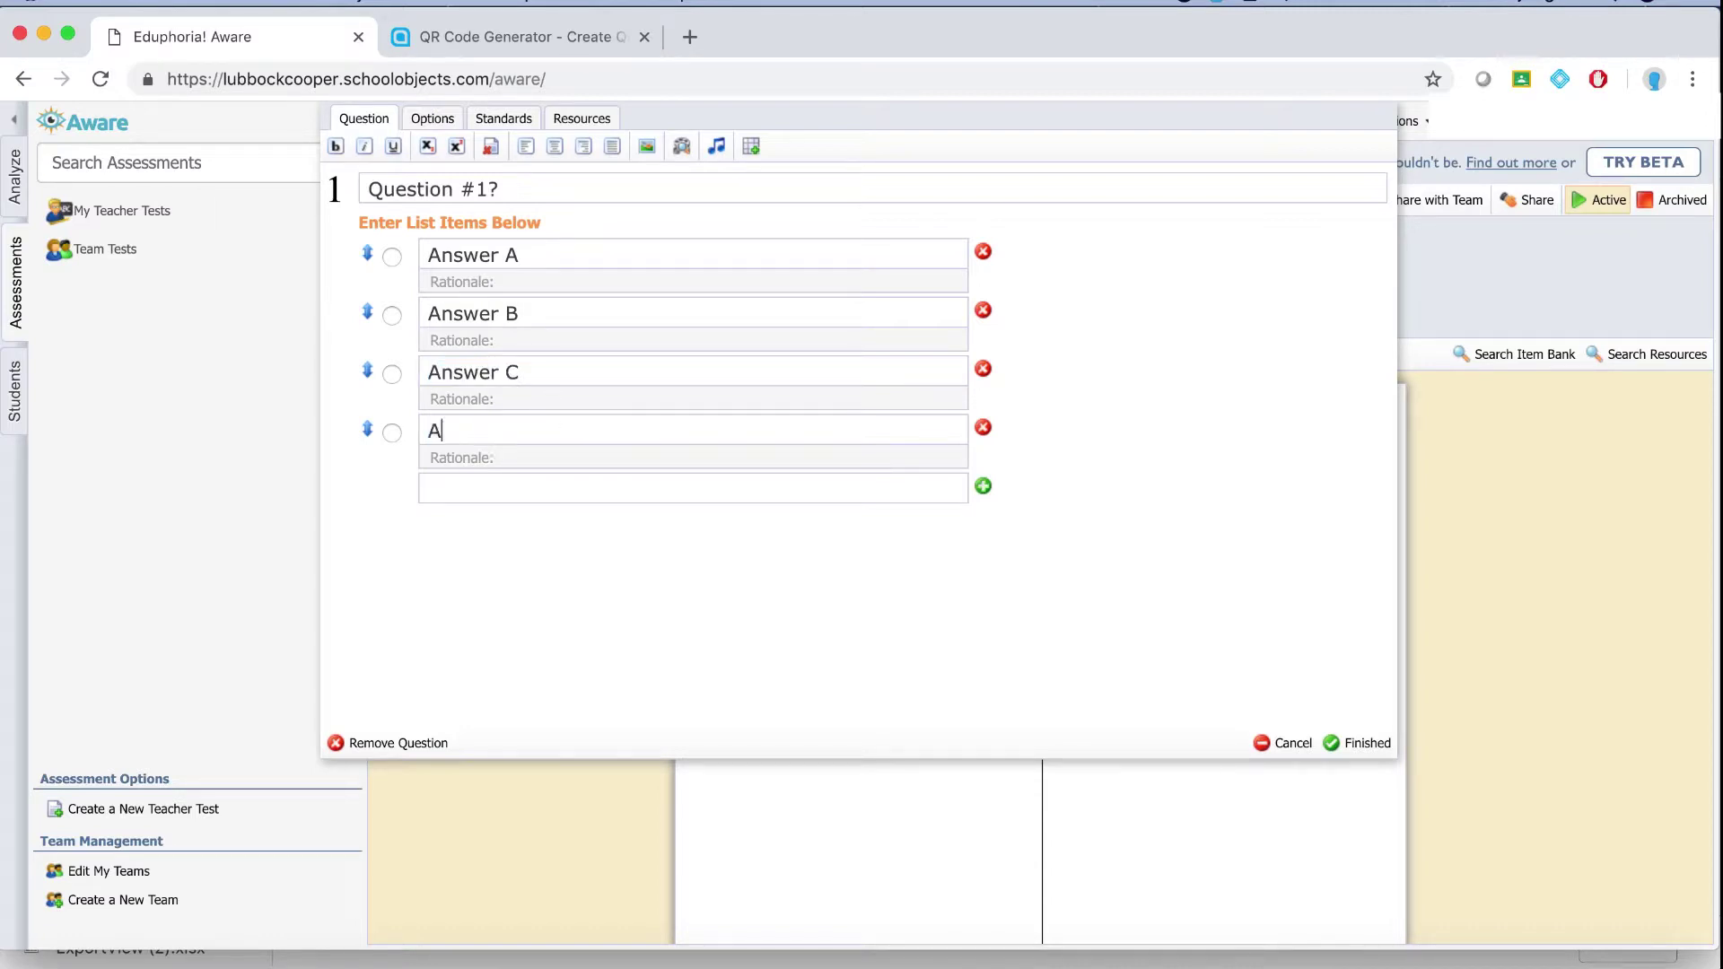
text(r D)
Mark Answer B as the correct choice, leaving it in second position
click(392, 257)
click(392, 315)
click(393, 373)
click(392, 315)
drag(371, 313, 353, 343)
drag(369, 433, 358, 256)
Delete choices Answer C and Answer D, then re-add Answer C as a choice
click(984, 369)
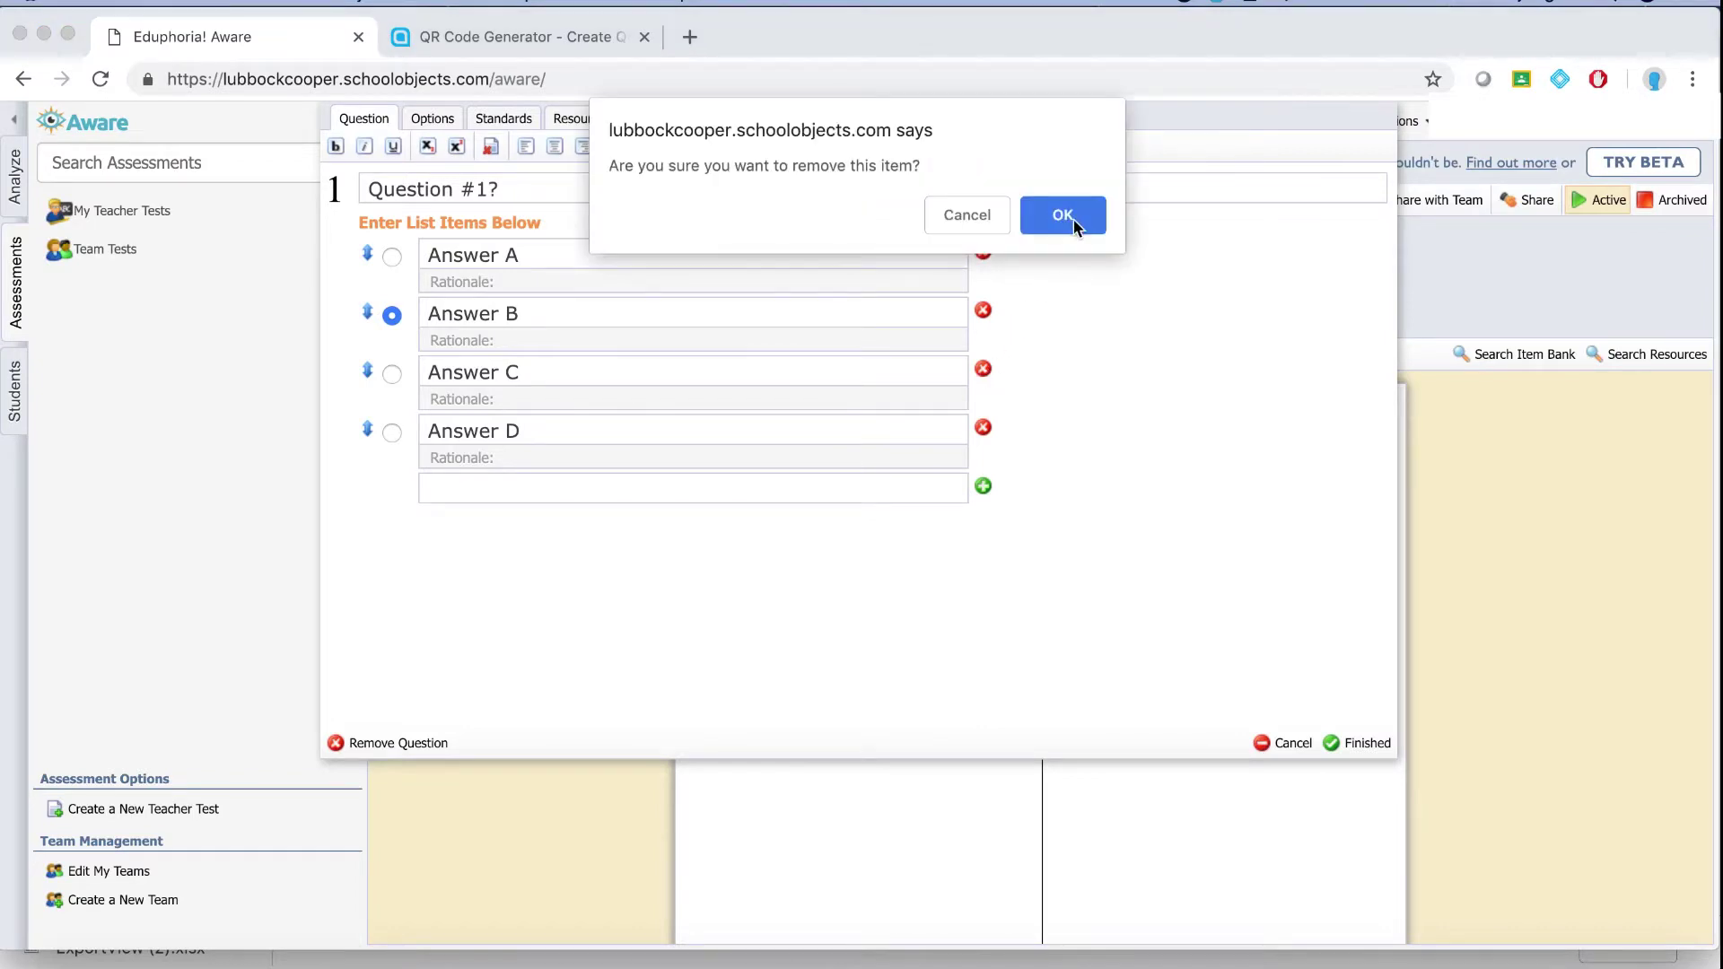
click(1068, 218)
click(985, 371)
click(1062, 215)
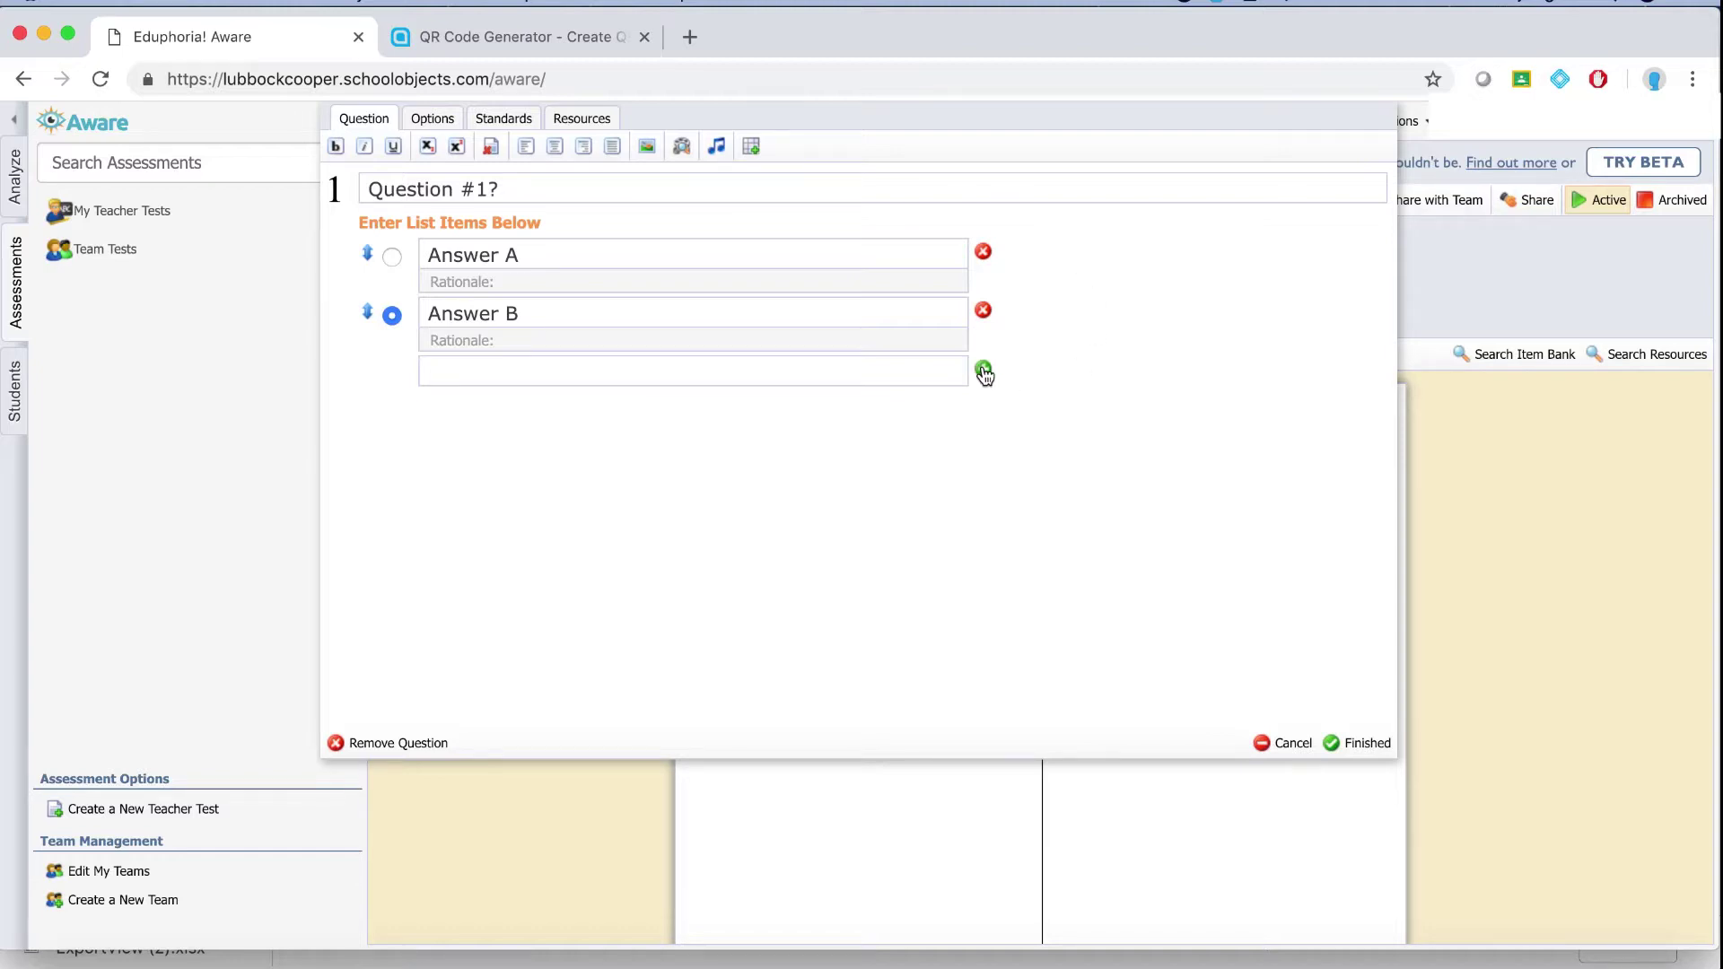
click(836, 371)
text(Answer C)
click(983, 369)
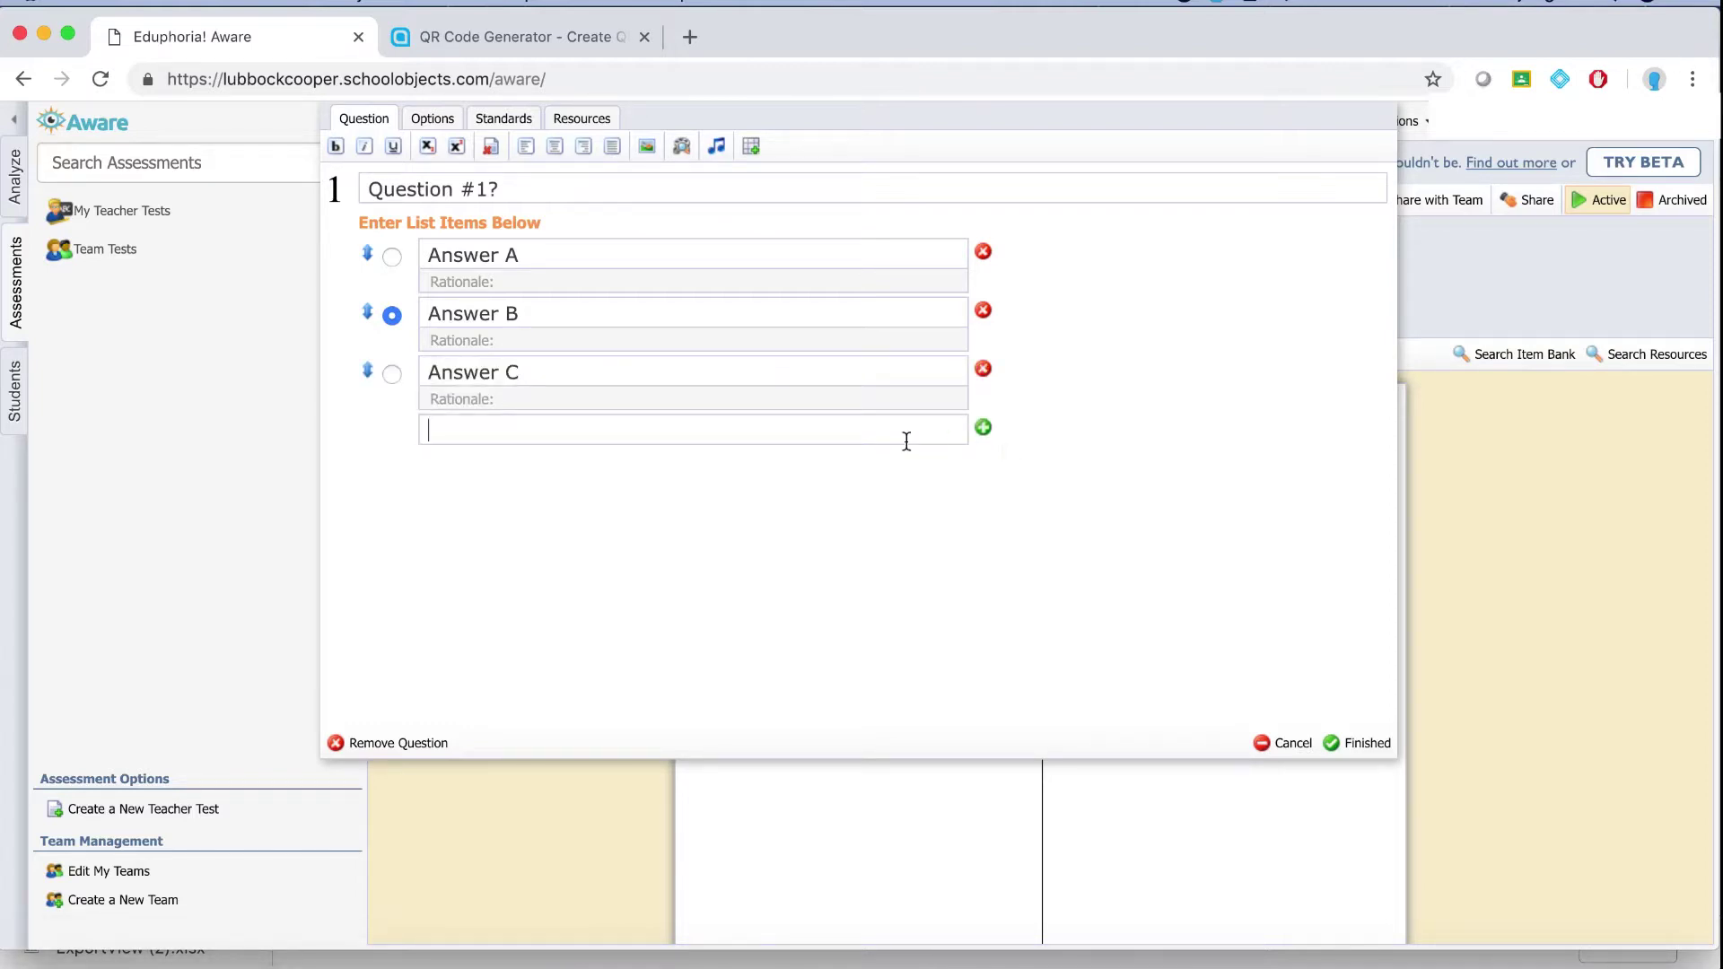
Add 'saljkdf' and 'adlsfksjd' as the fourth and fifth answer choices
click(831, 445)
text(saljkdf)
click(984, 429)
click(731, 489)
text(adlsfksjd)
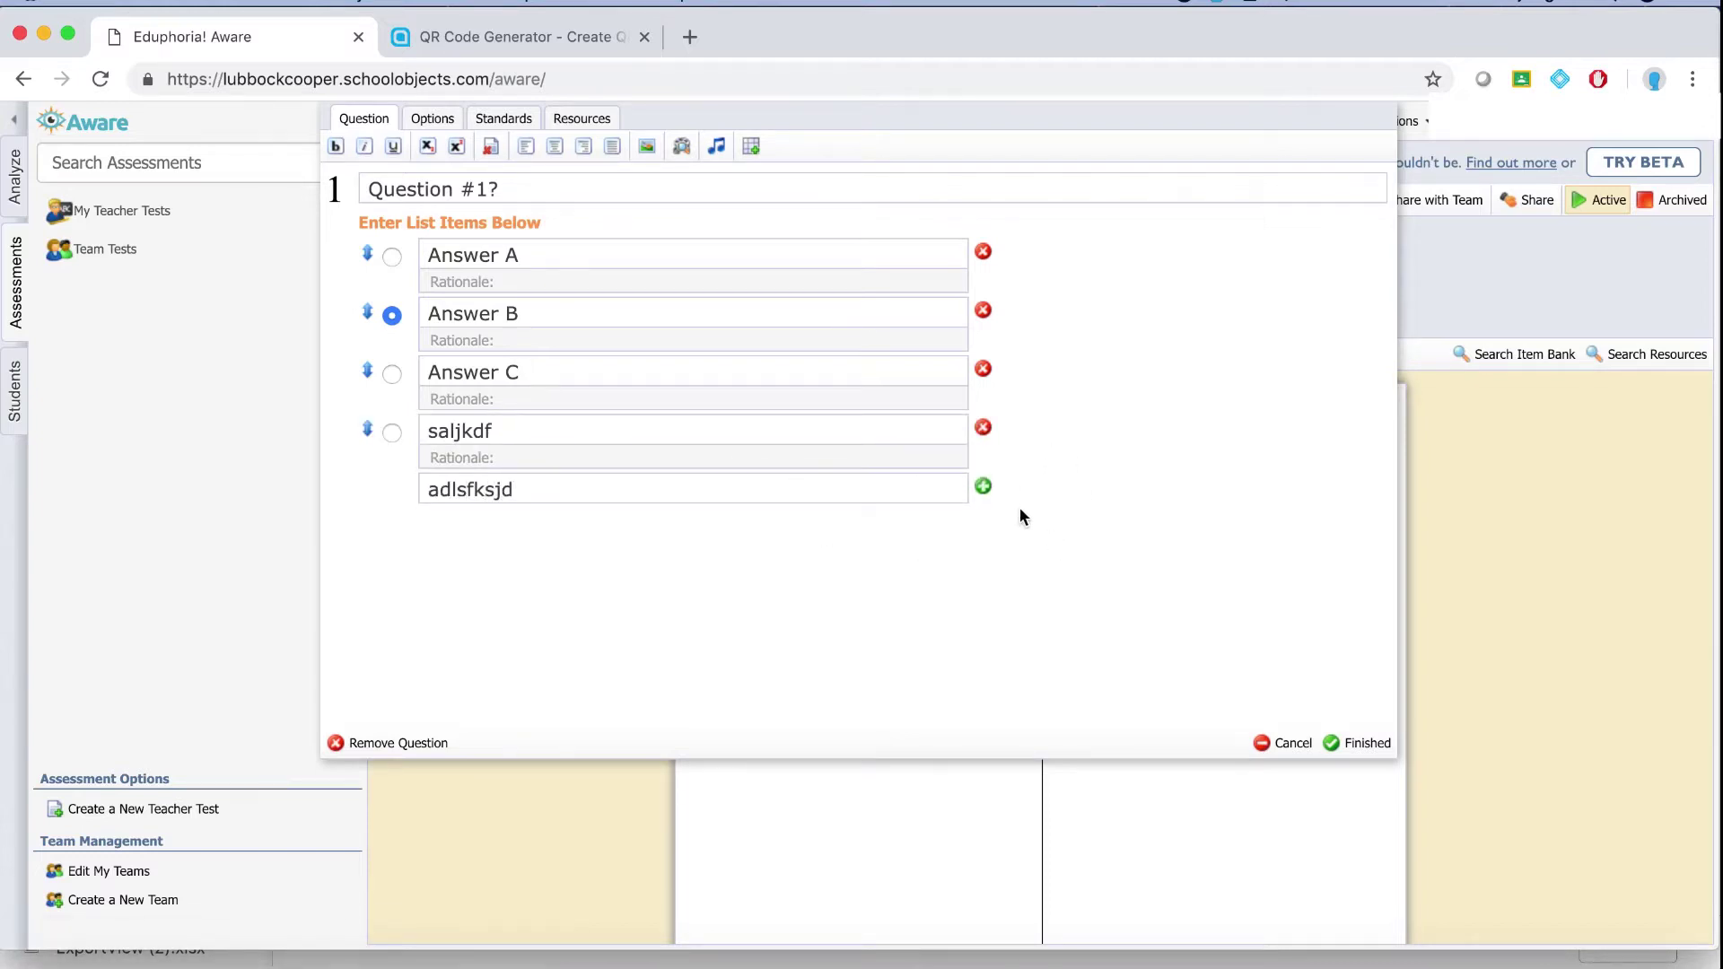
click(984, 486)
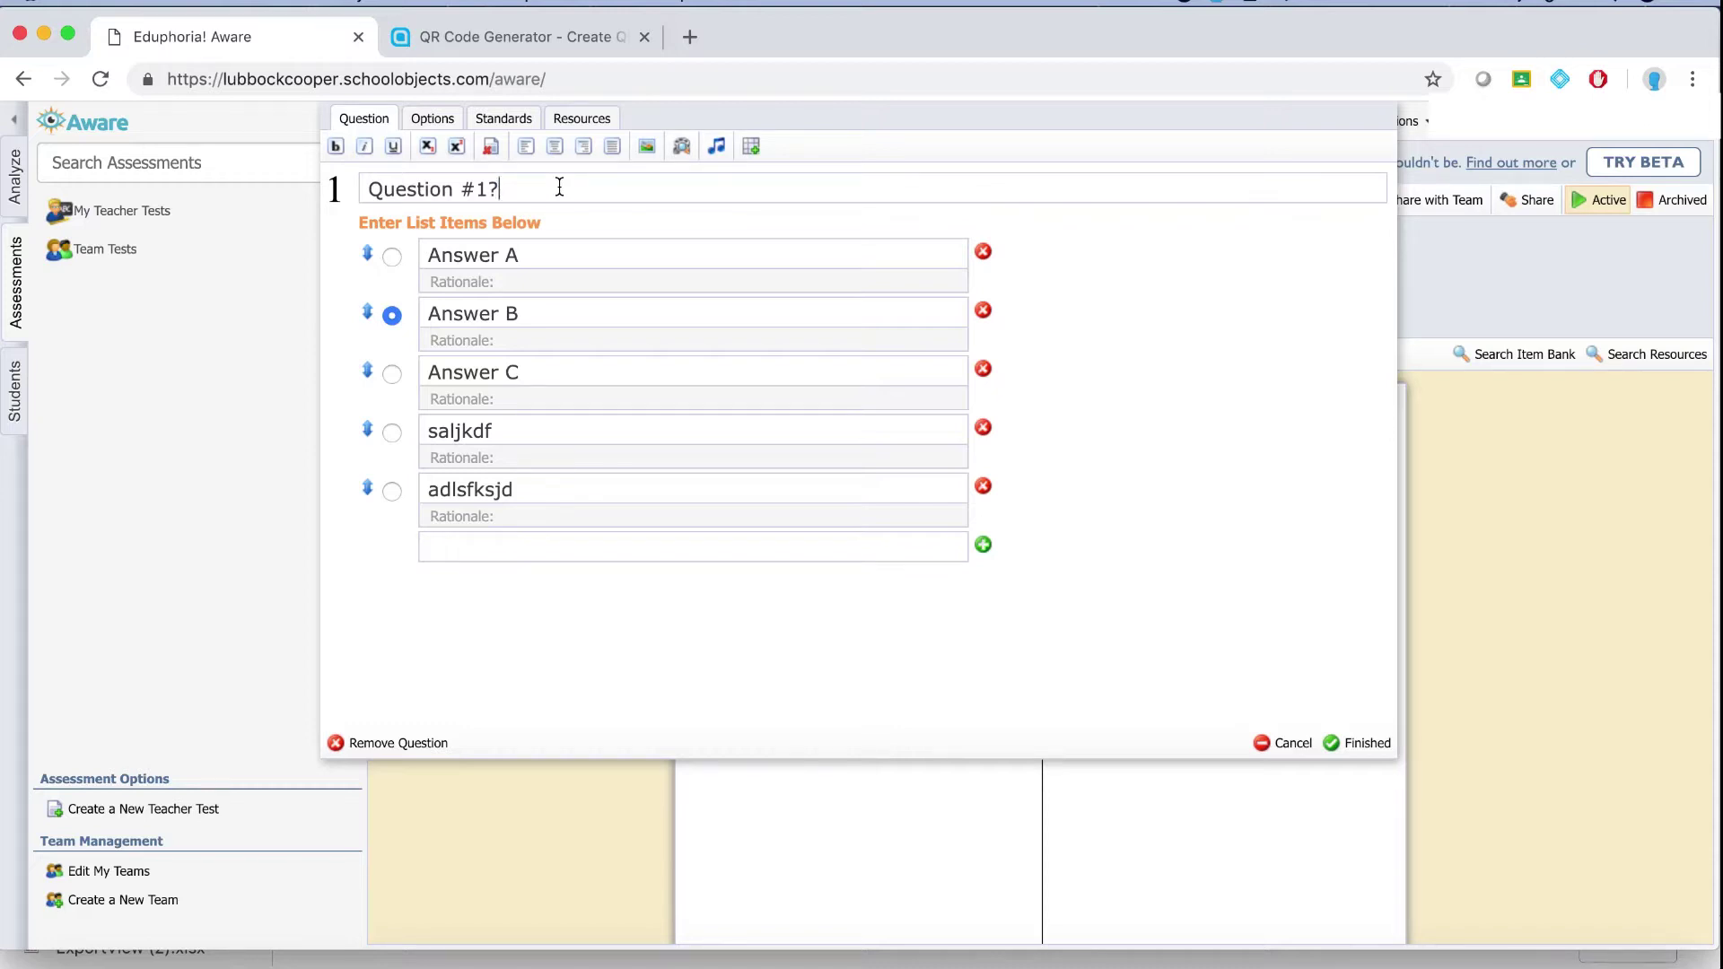
Delete the stray pasted line under 'Question #1?' and show the question's Additional Options
key(super+v)
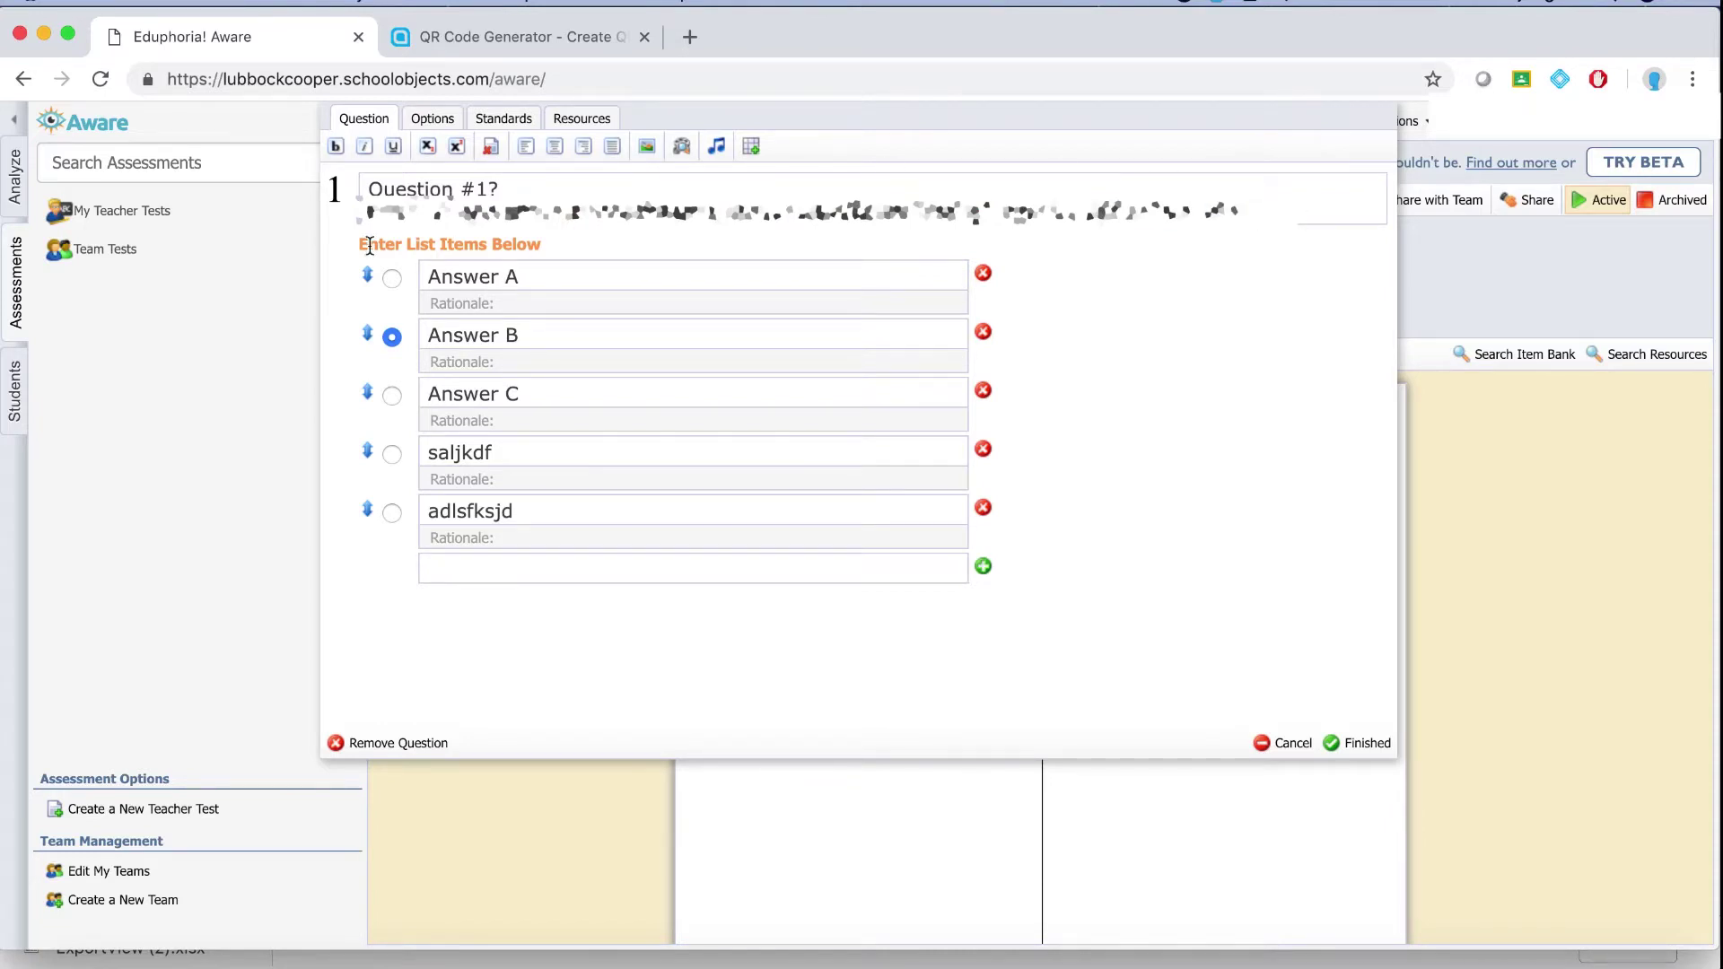
shift+click(358, 213)
key(BackSpace)
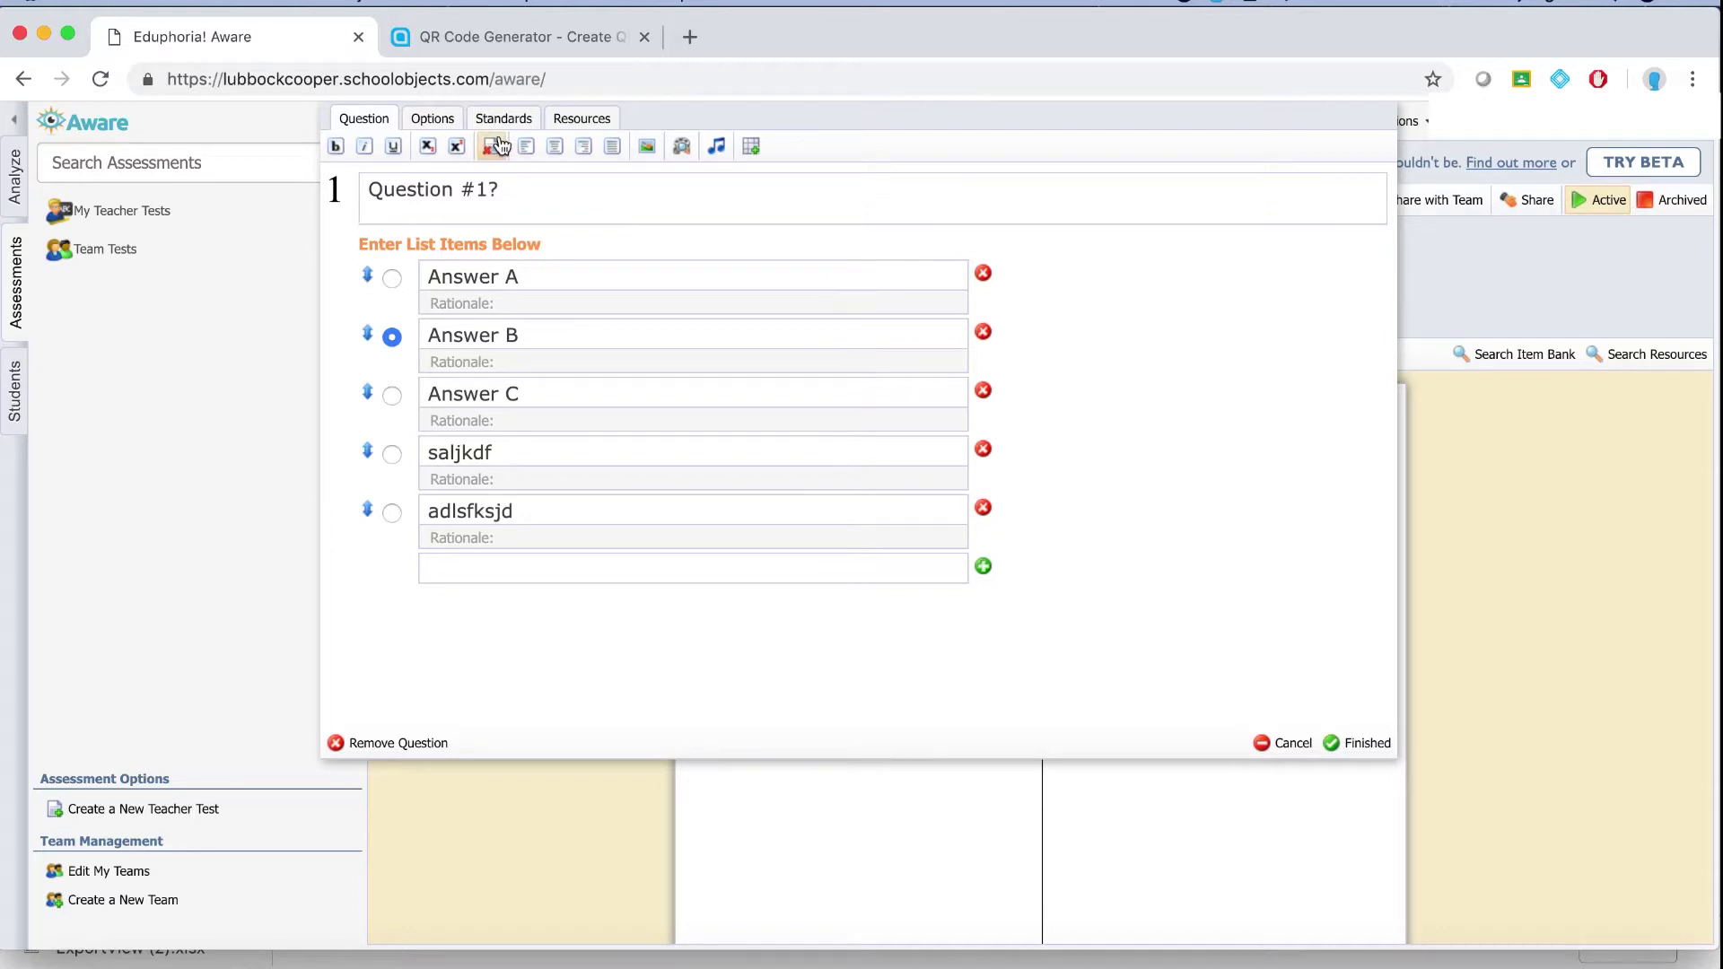
click(432, 120)
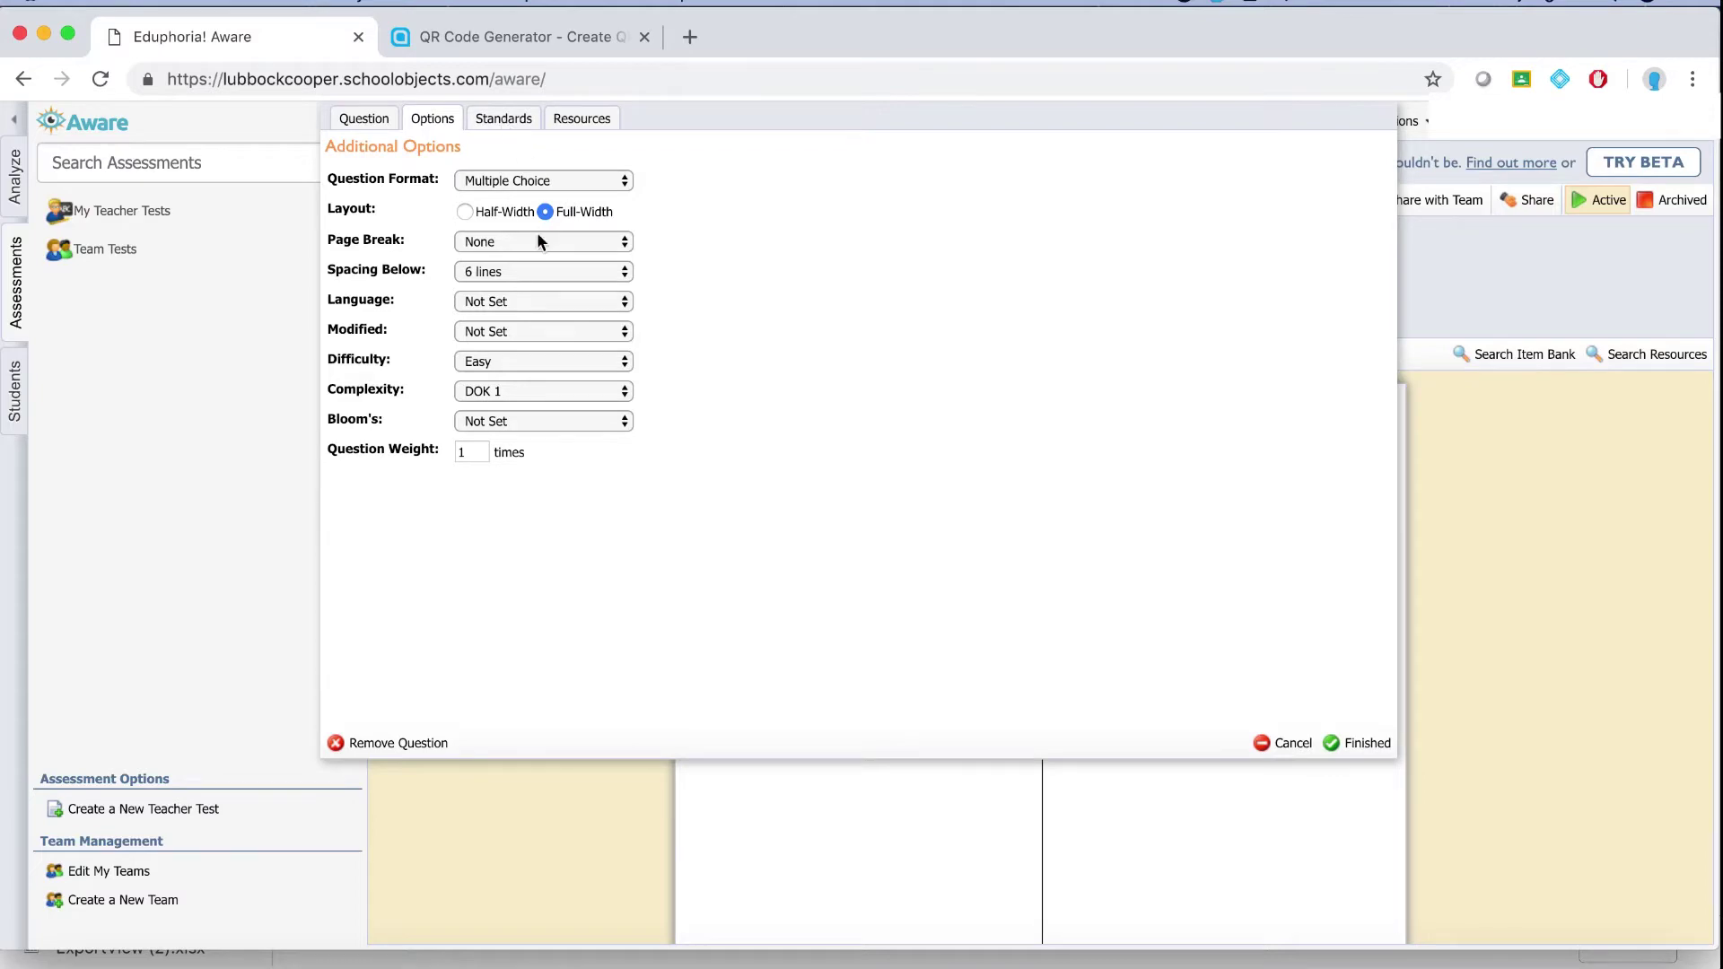
Tag the question with primary standard 8.8(A) and mark it finished
click(506, 120)
scroll(506, 459, down, 5)
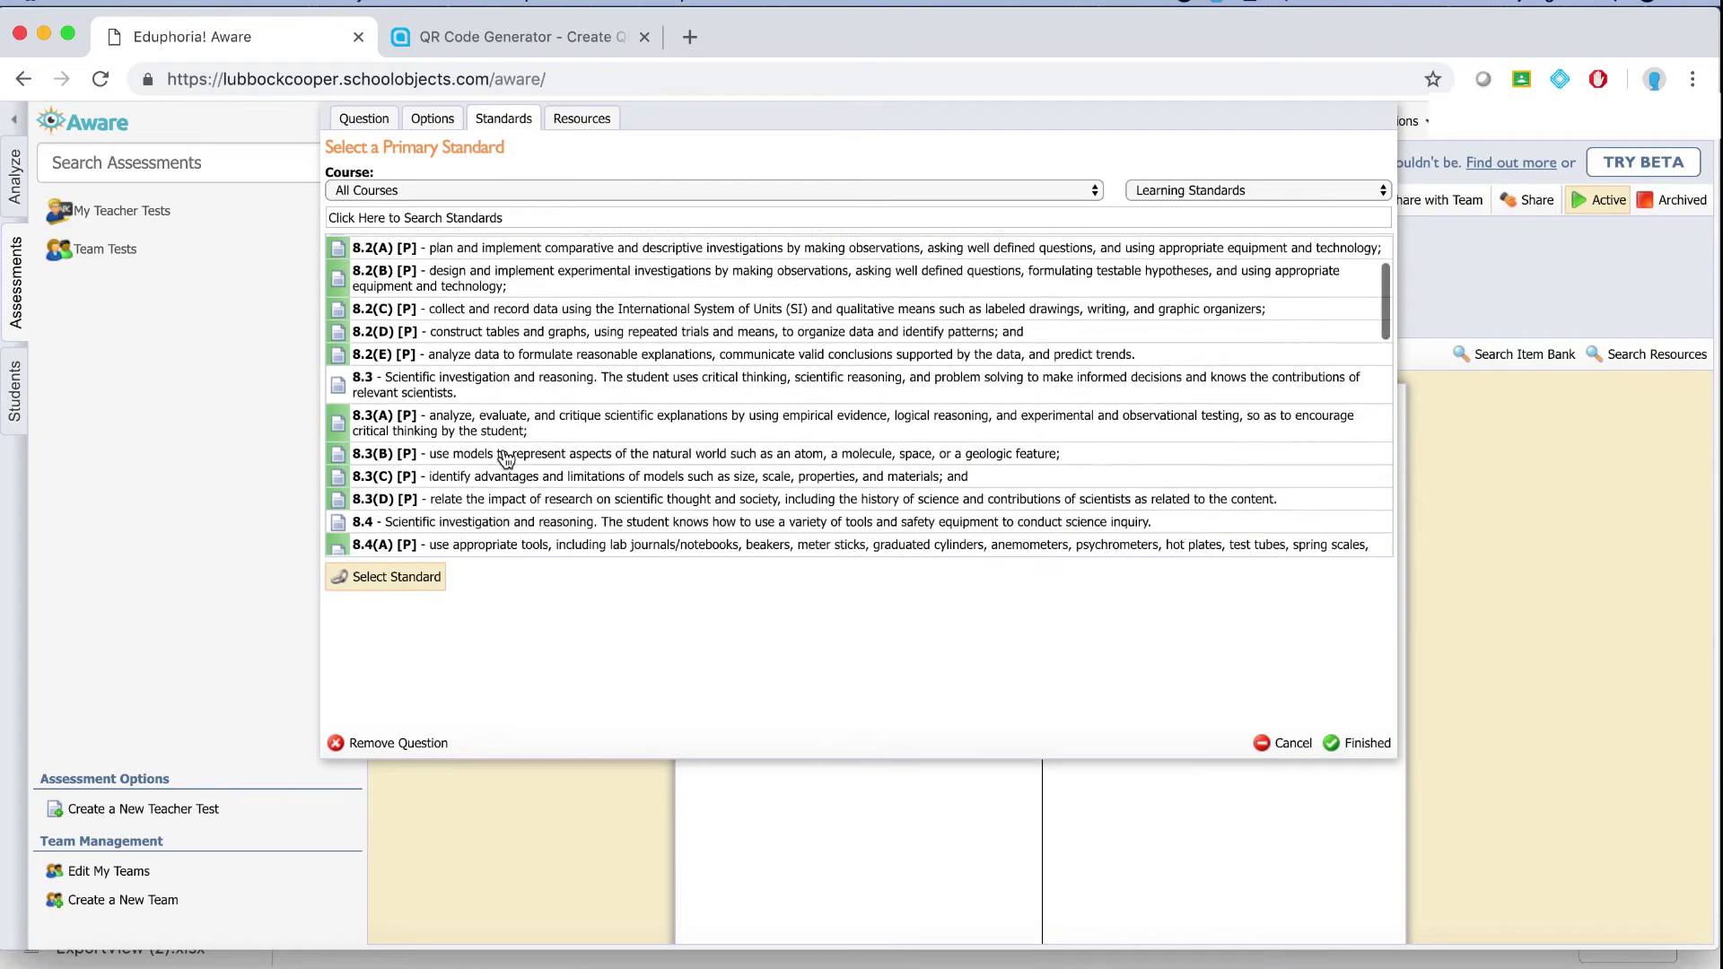
click(479, 333)
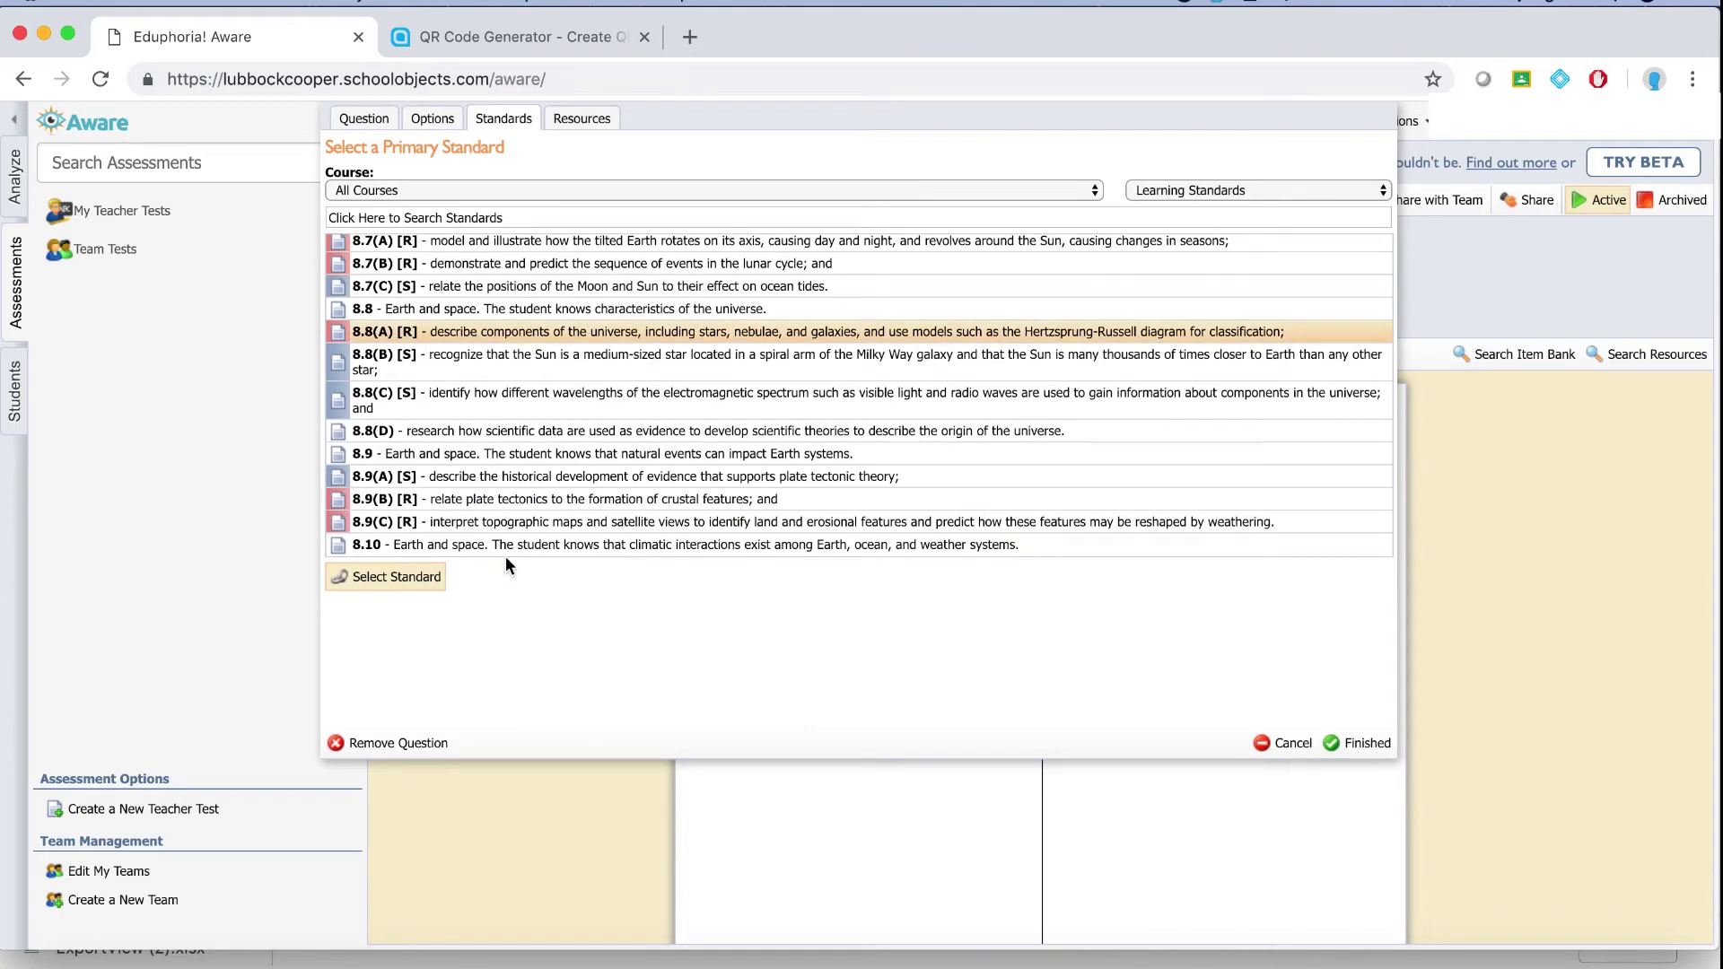
click(409, 587)
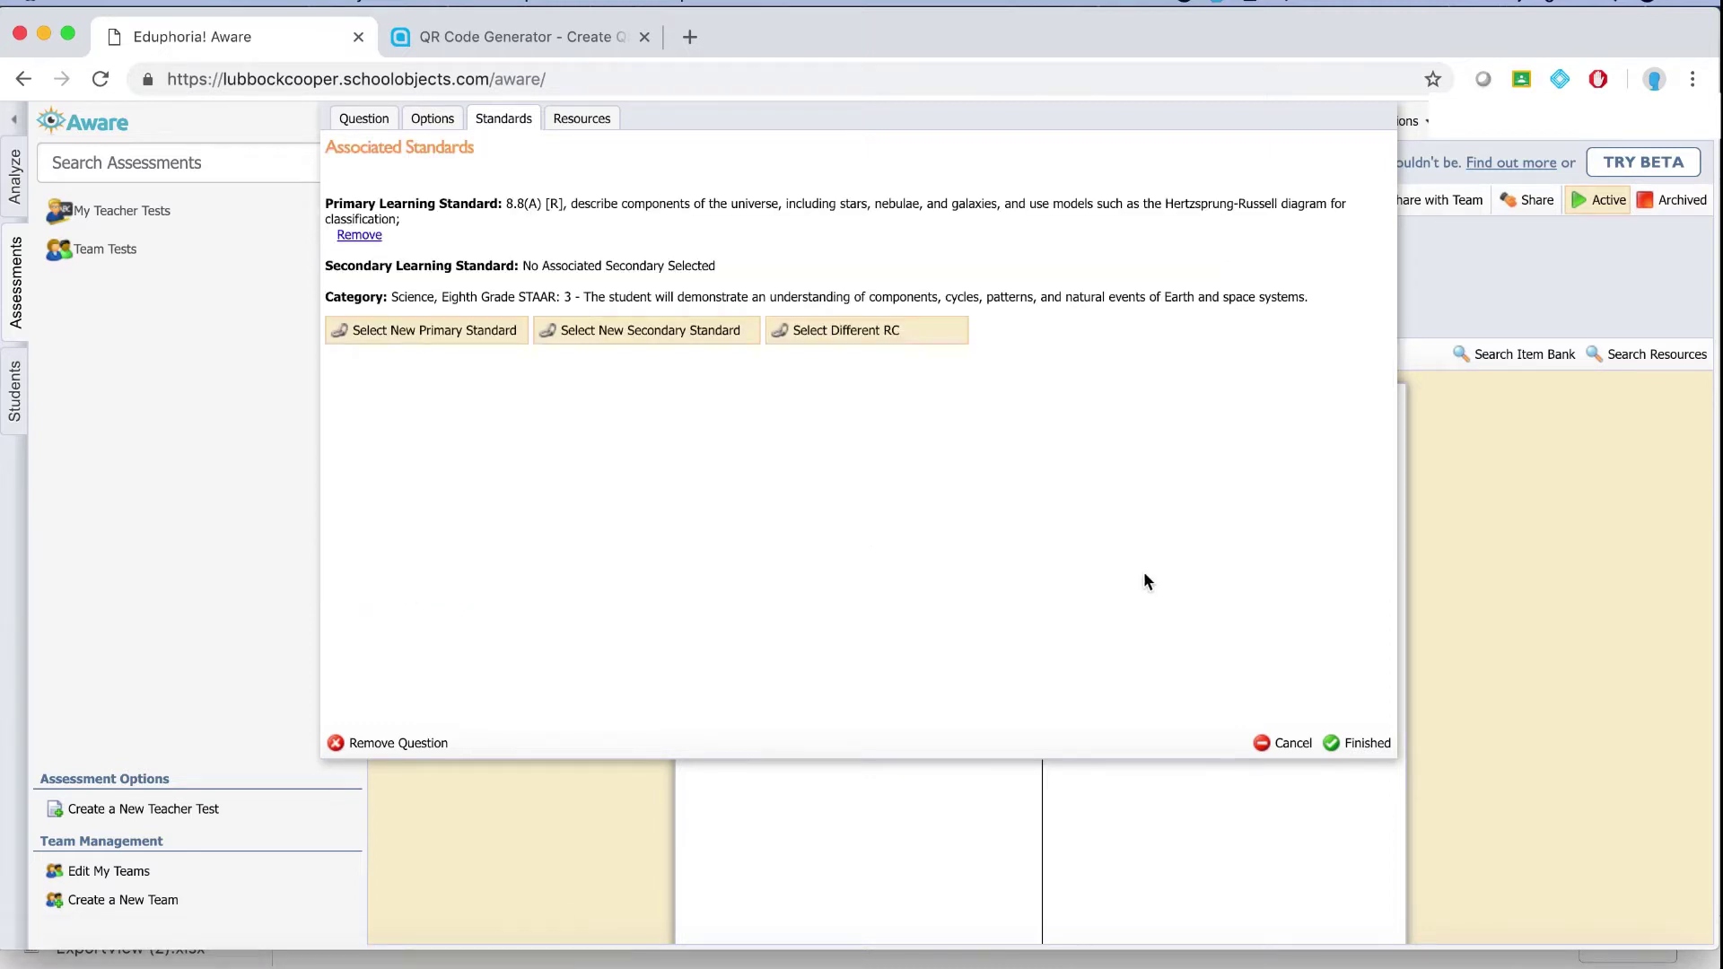
click(1362, 742)
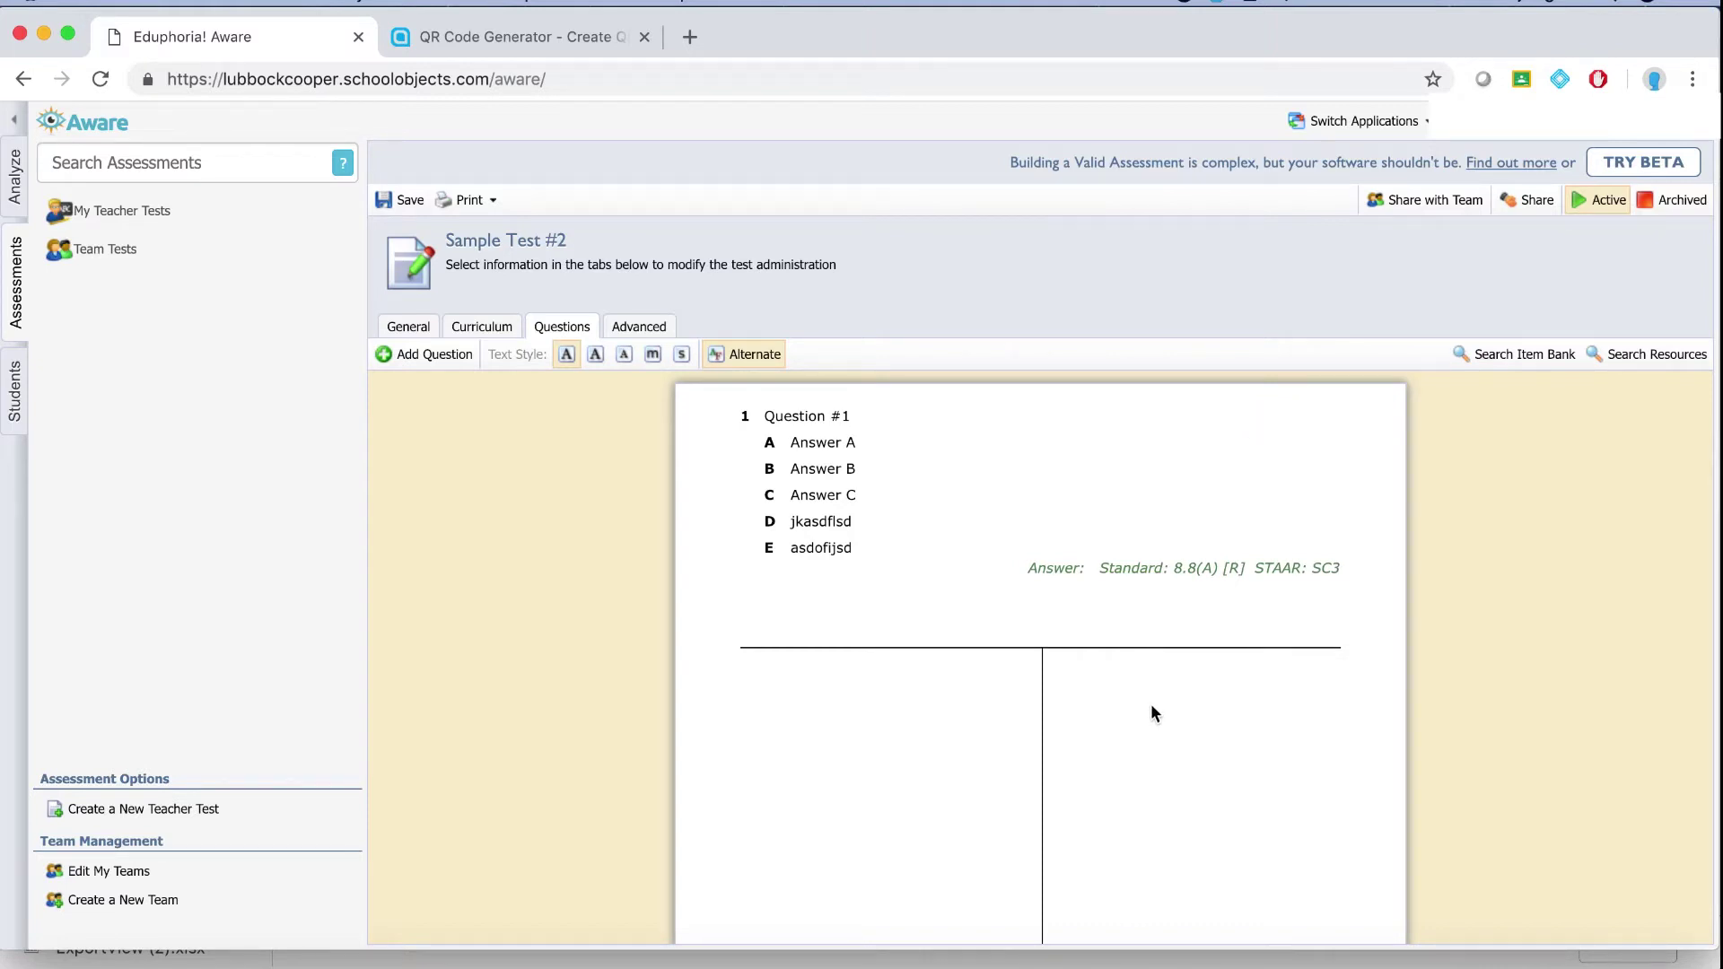
Set the new second question's type to Numerical Response
mouse_move(1011, 443)
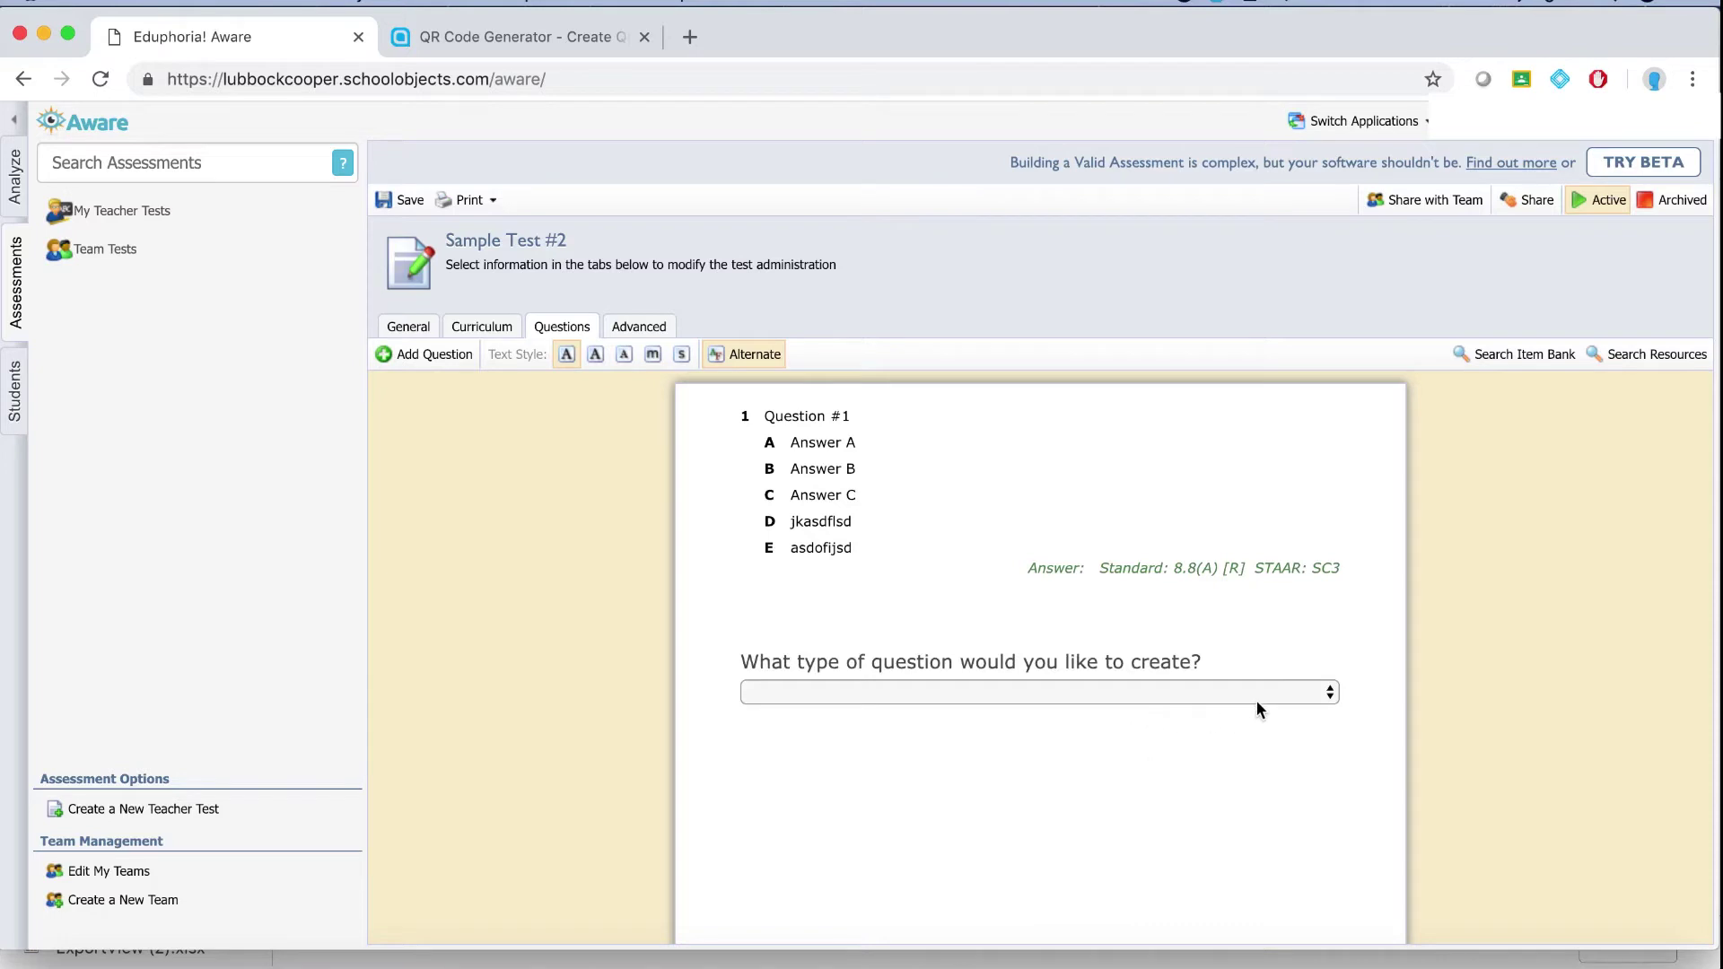
click(1256, 702)
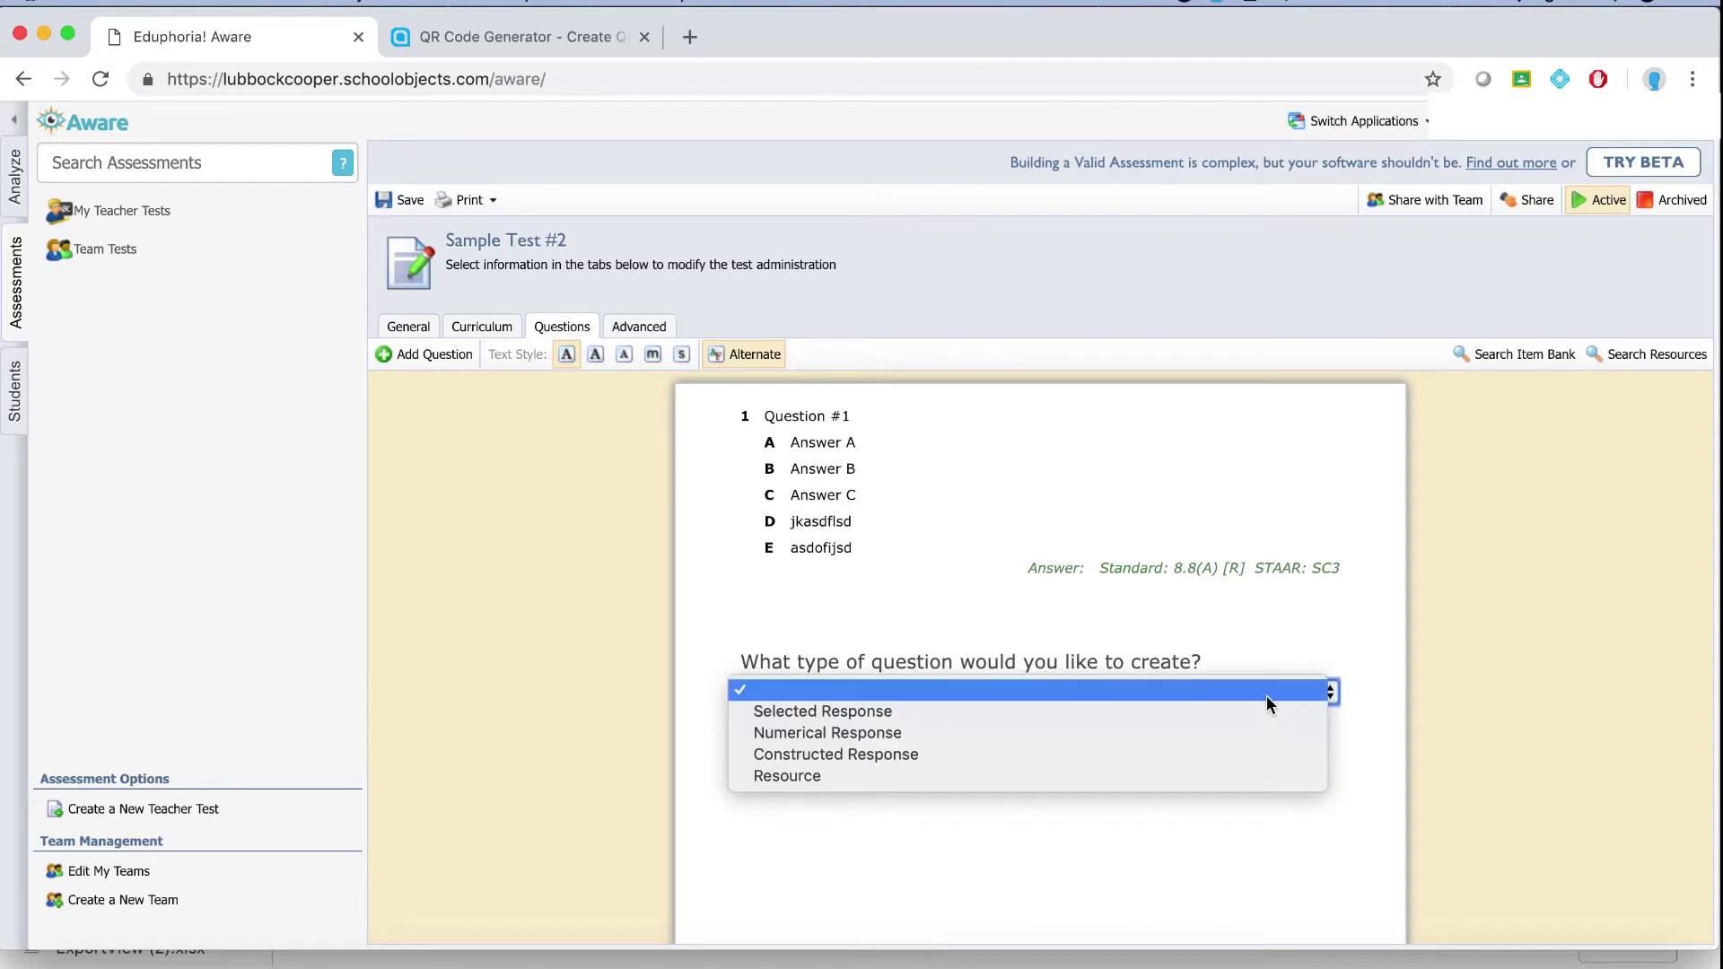
click(1149, 733)
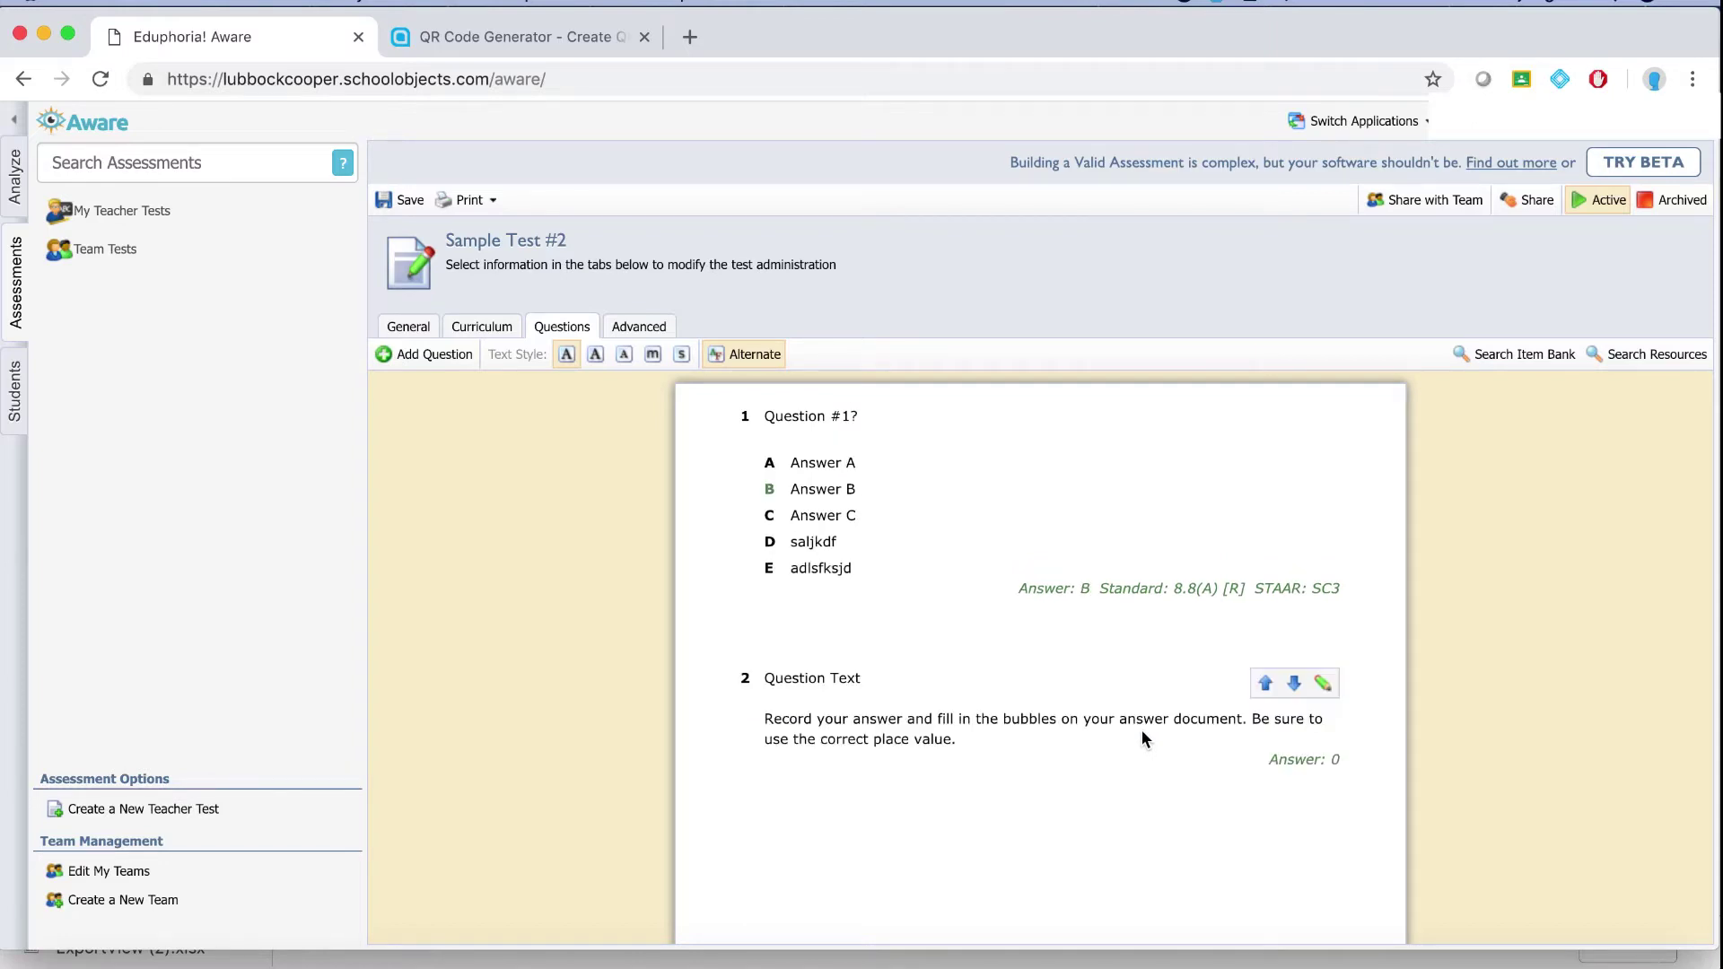
Replace the placeholder wording with 'The answer is 5.15.' and change the response from 0 to 5.15
click(421, 331)
click(366, 119)
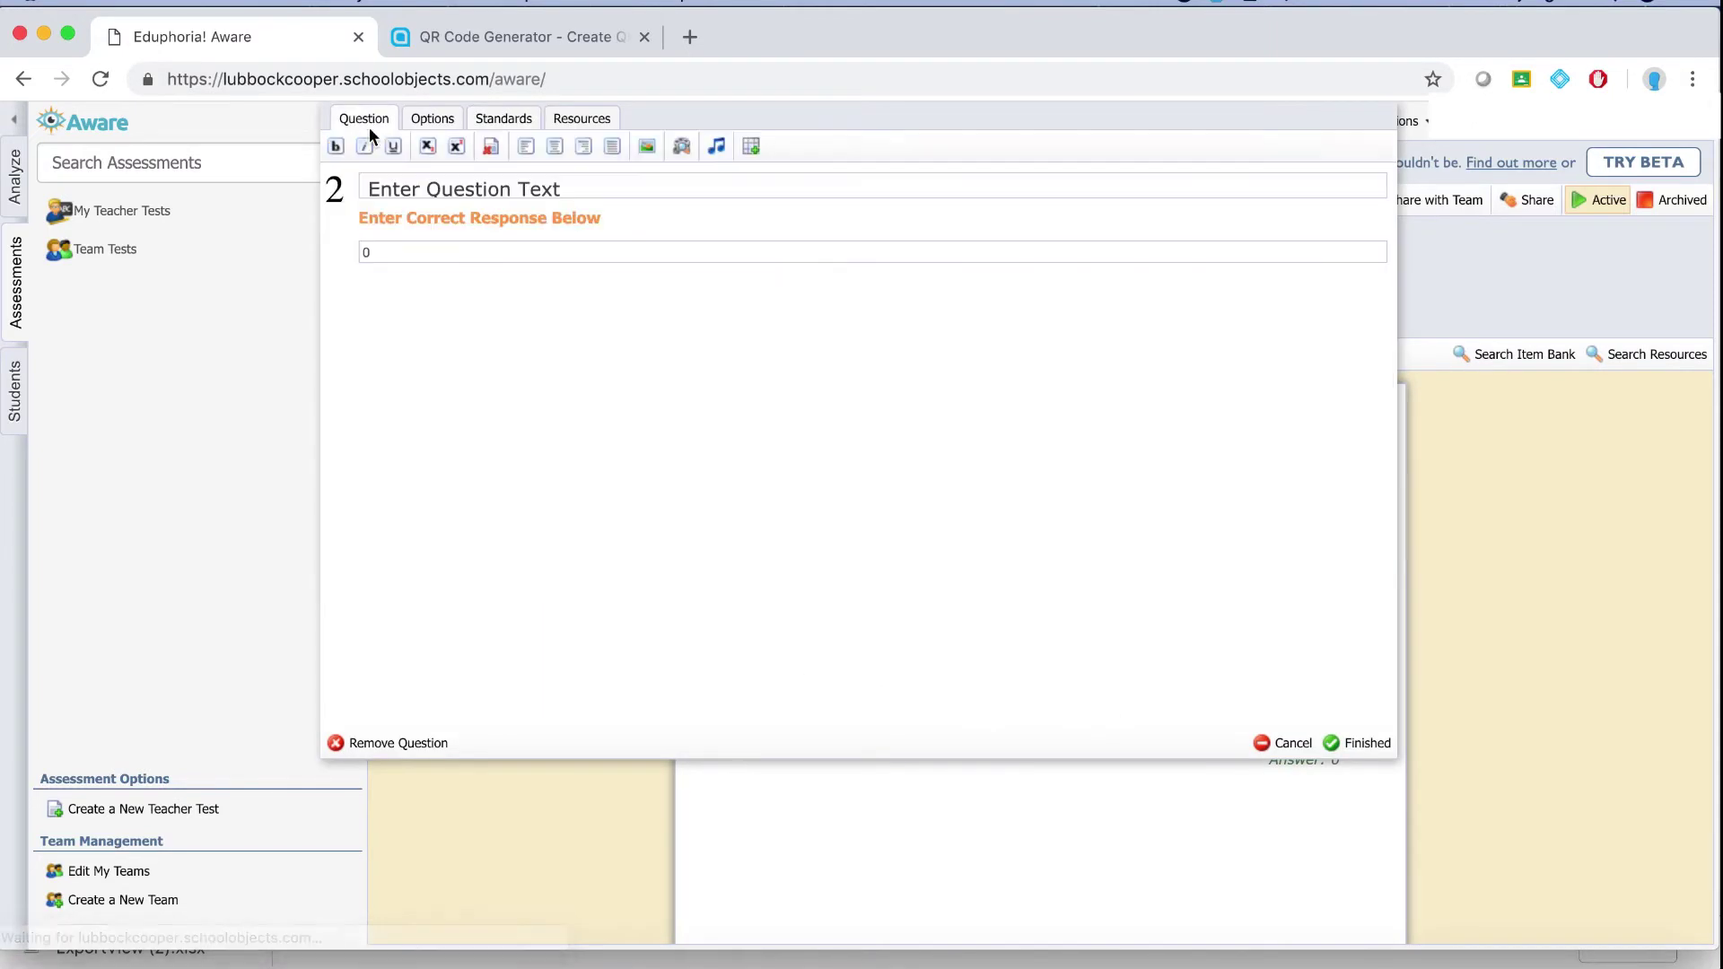
triple_click(536, 197)
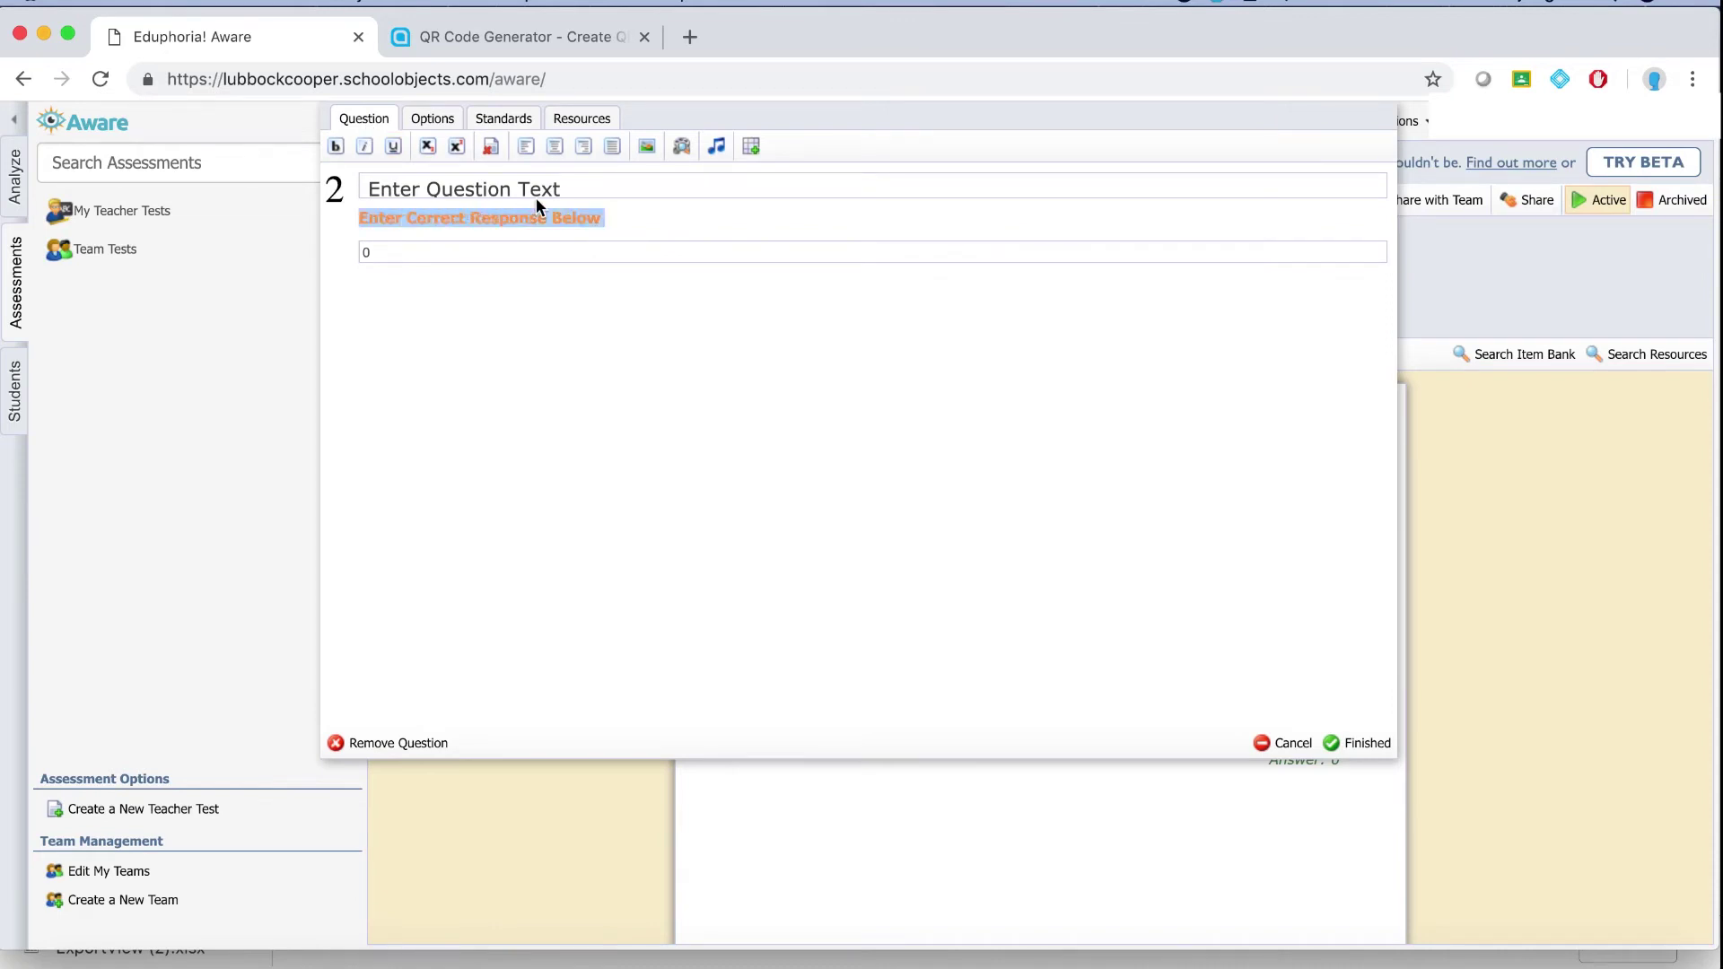
click(535, 186)
text(The a)
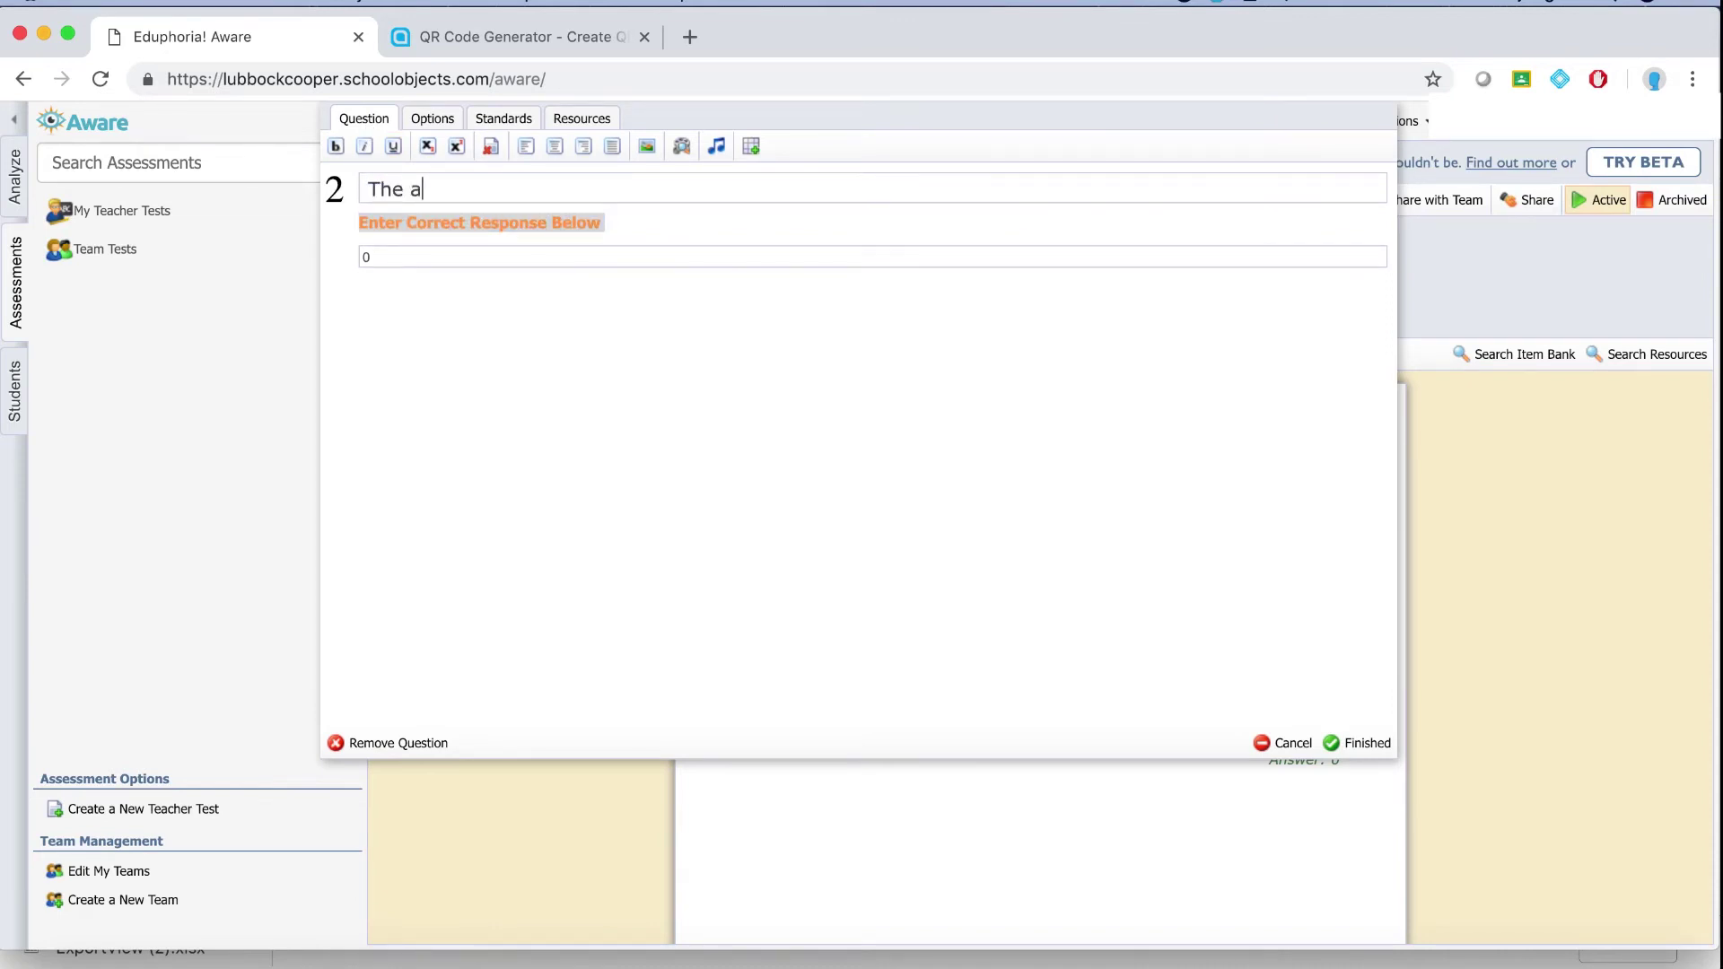
text(nswer is 5.15.)
click(598, 252)
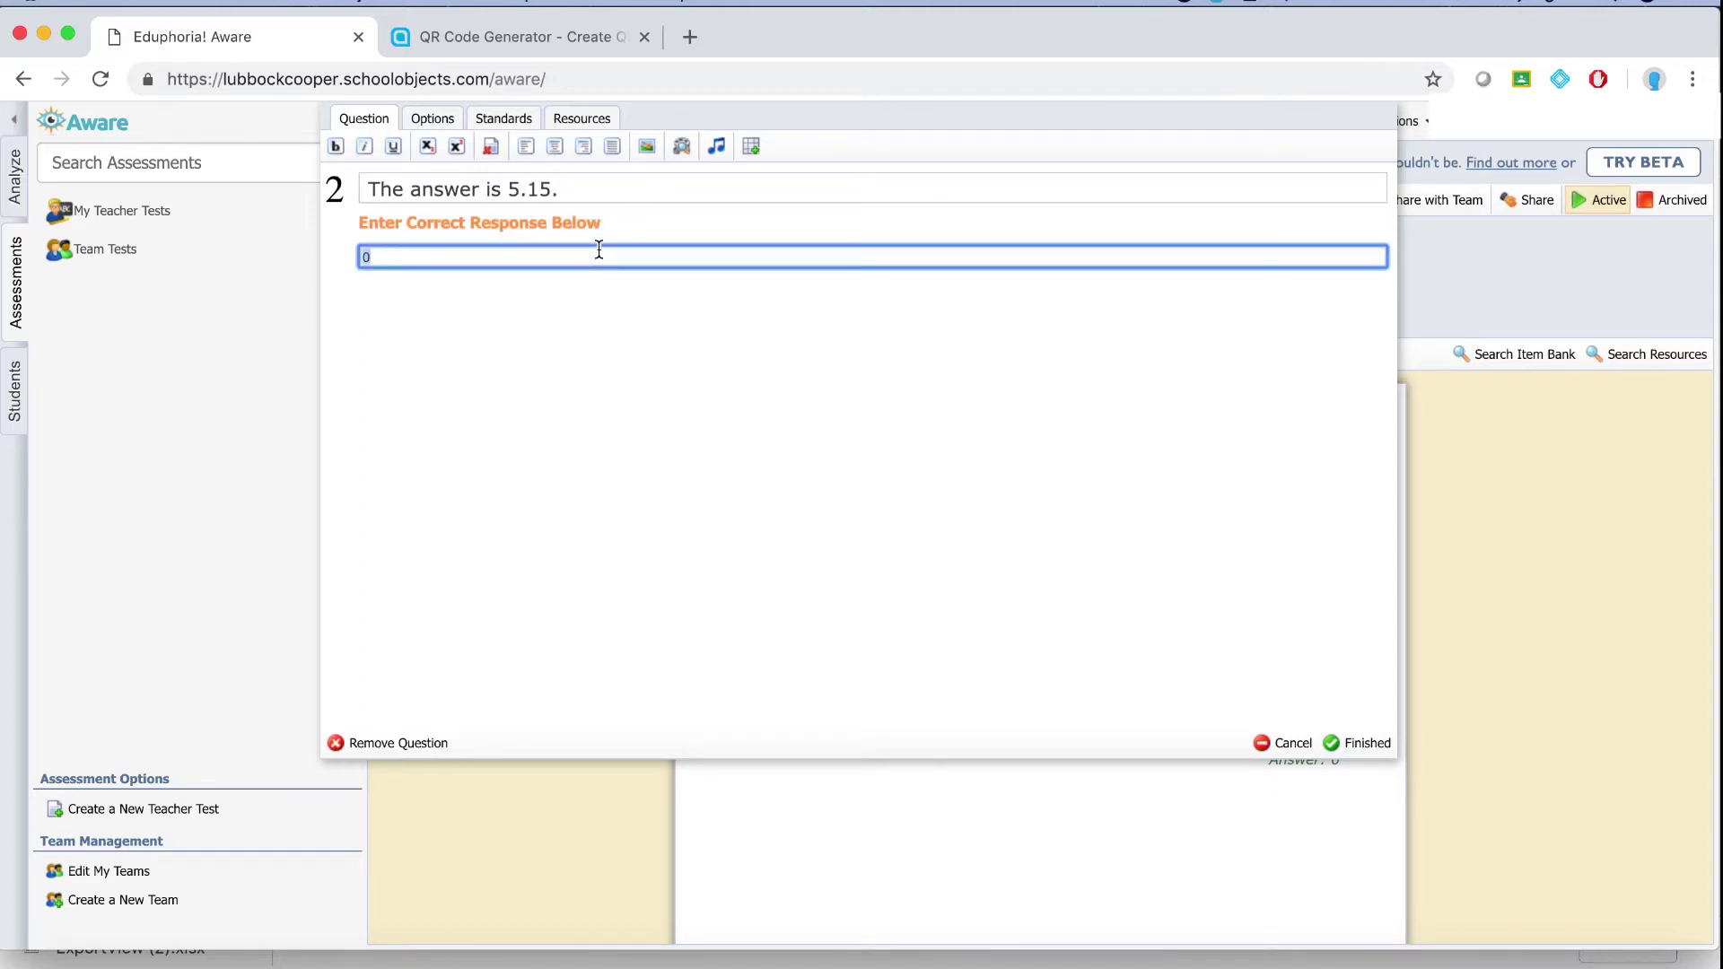
text(5.15)
In question 2's options, use a floating decimal point and allow negative values
click(433, 120)
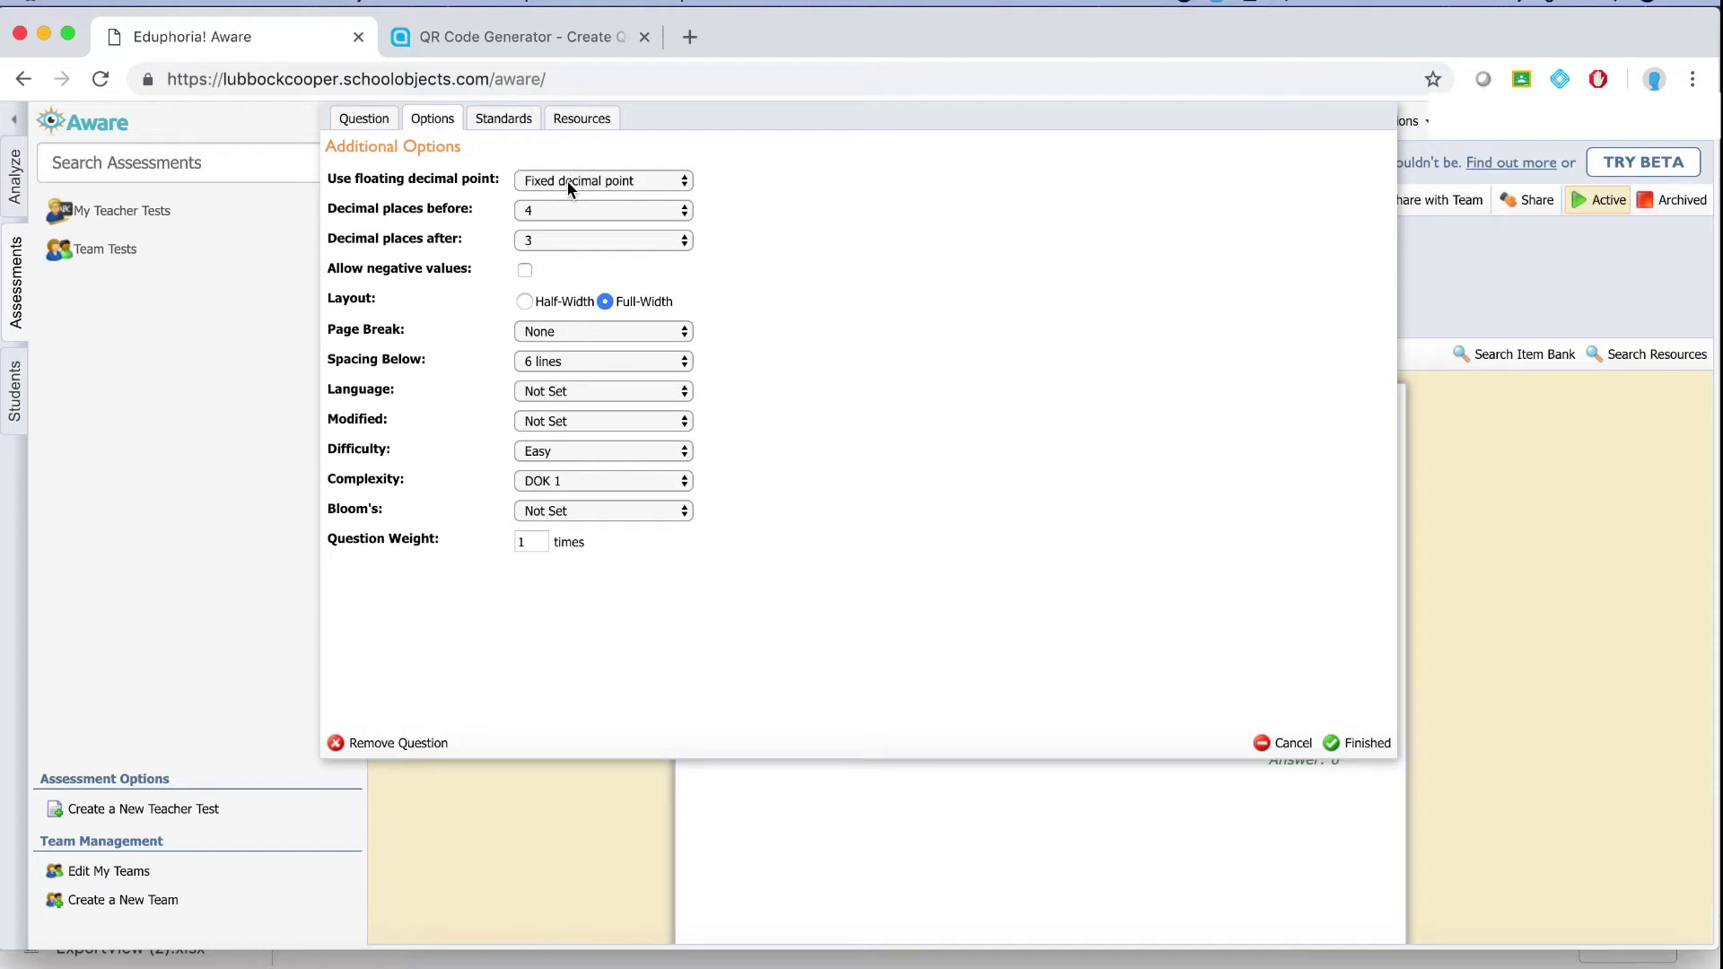
click(679, 181)
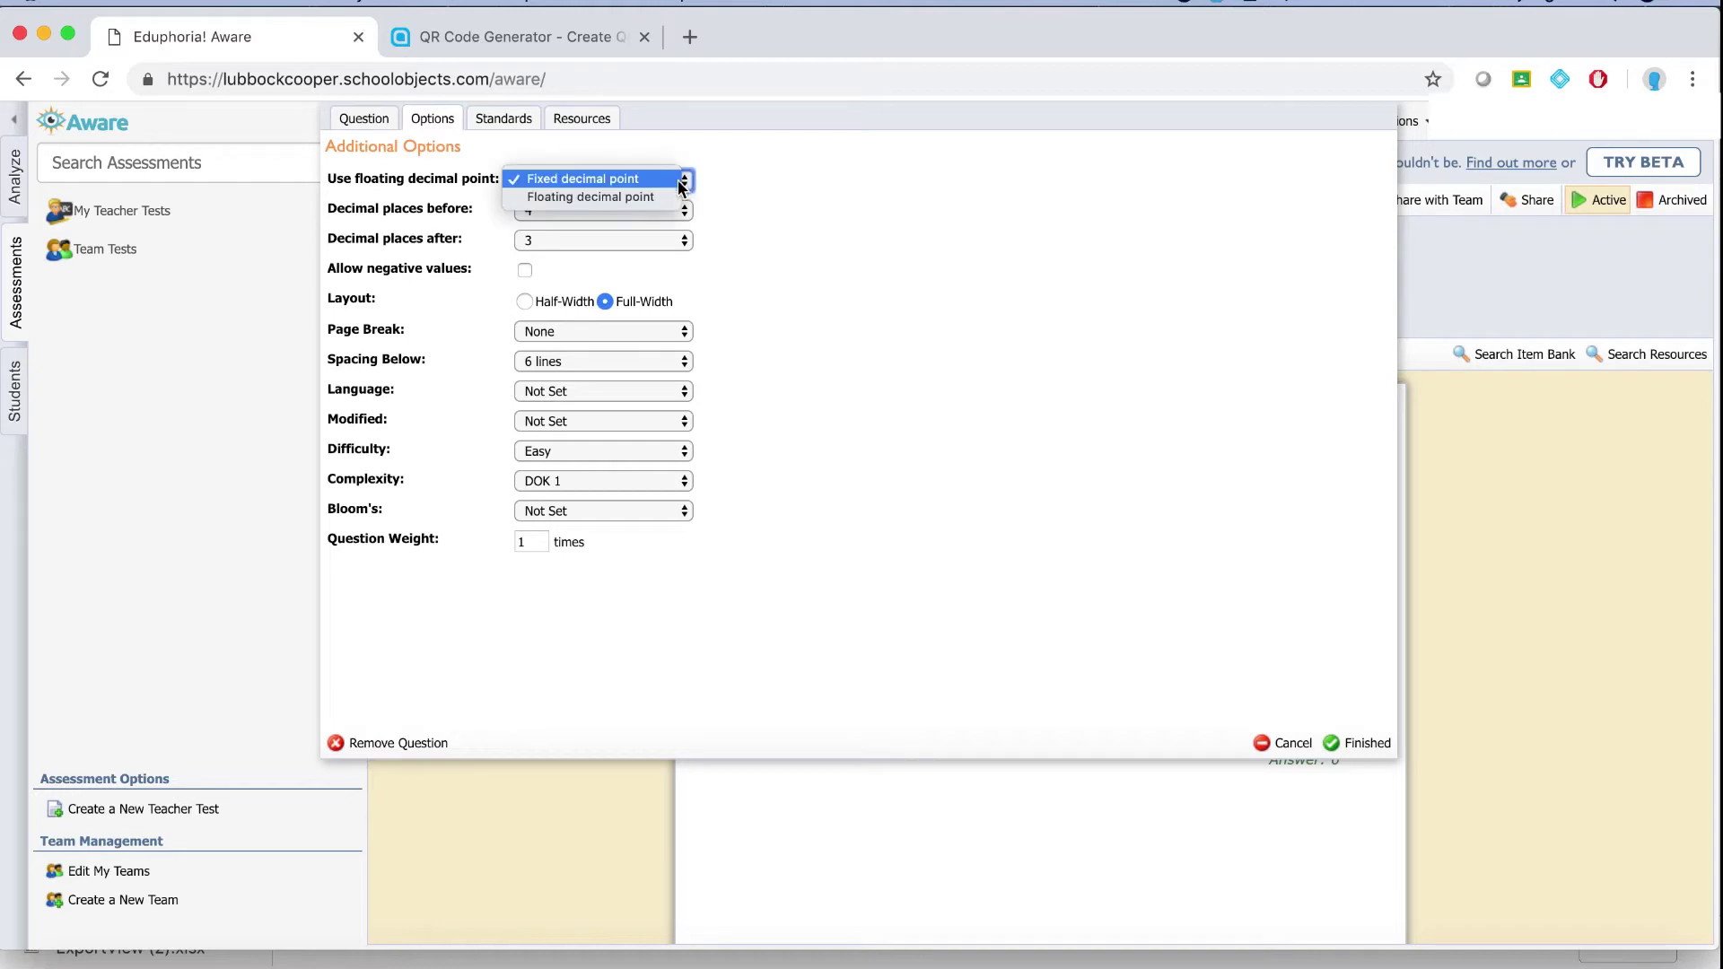
click(648, 201)
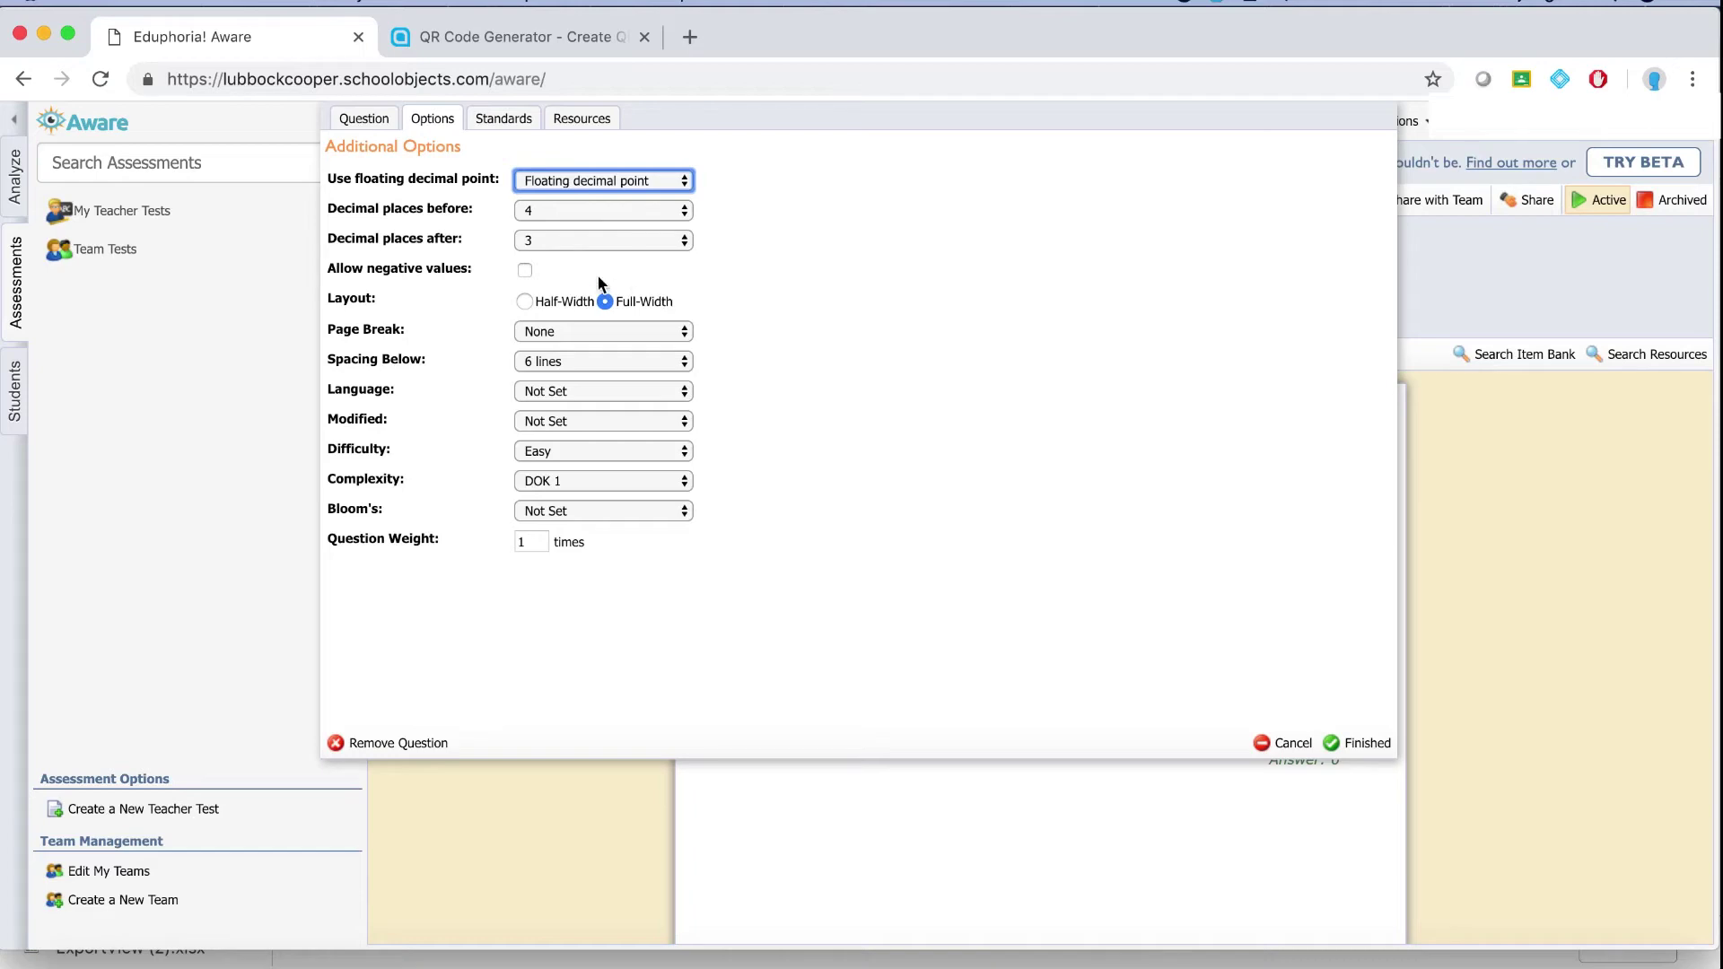
click(525, 271)
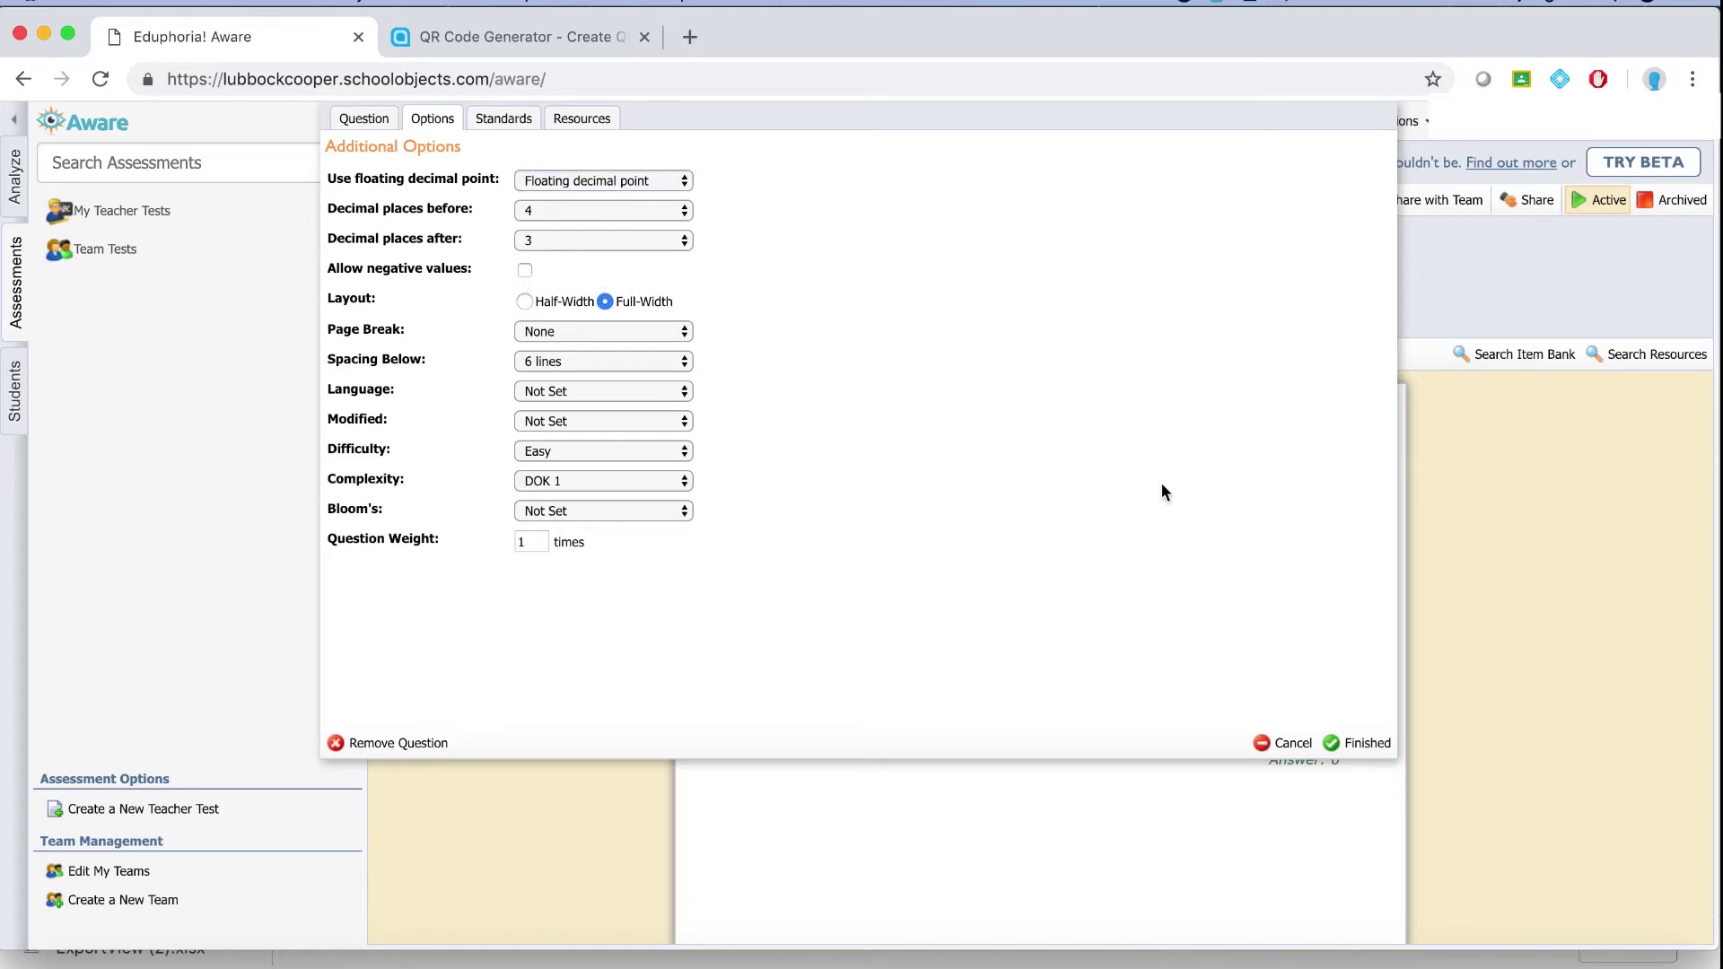
Review the Standards list and finish question 2 so its answer shows as 5.15
click(514, 114)
scroll(538, 422, down, 10)
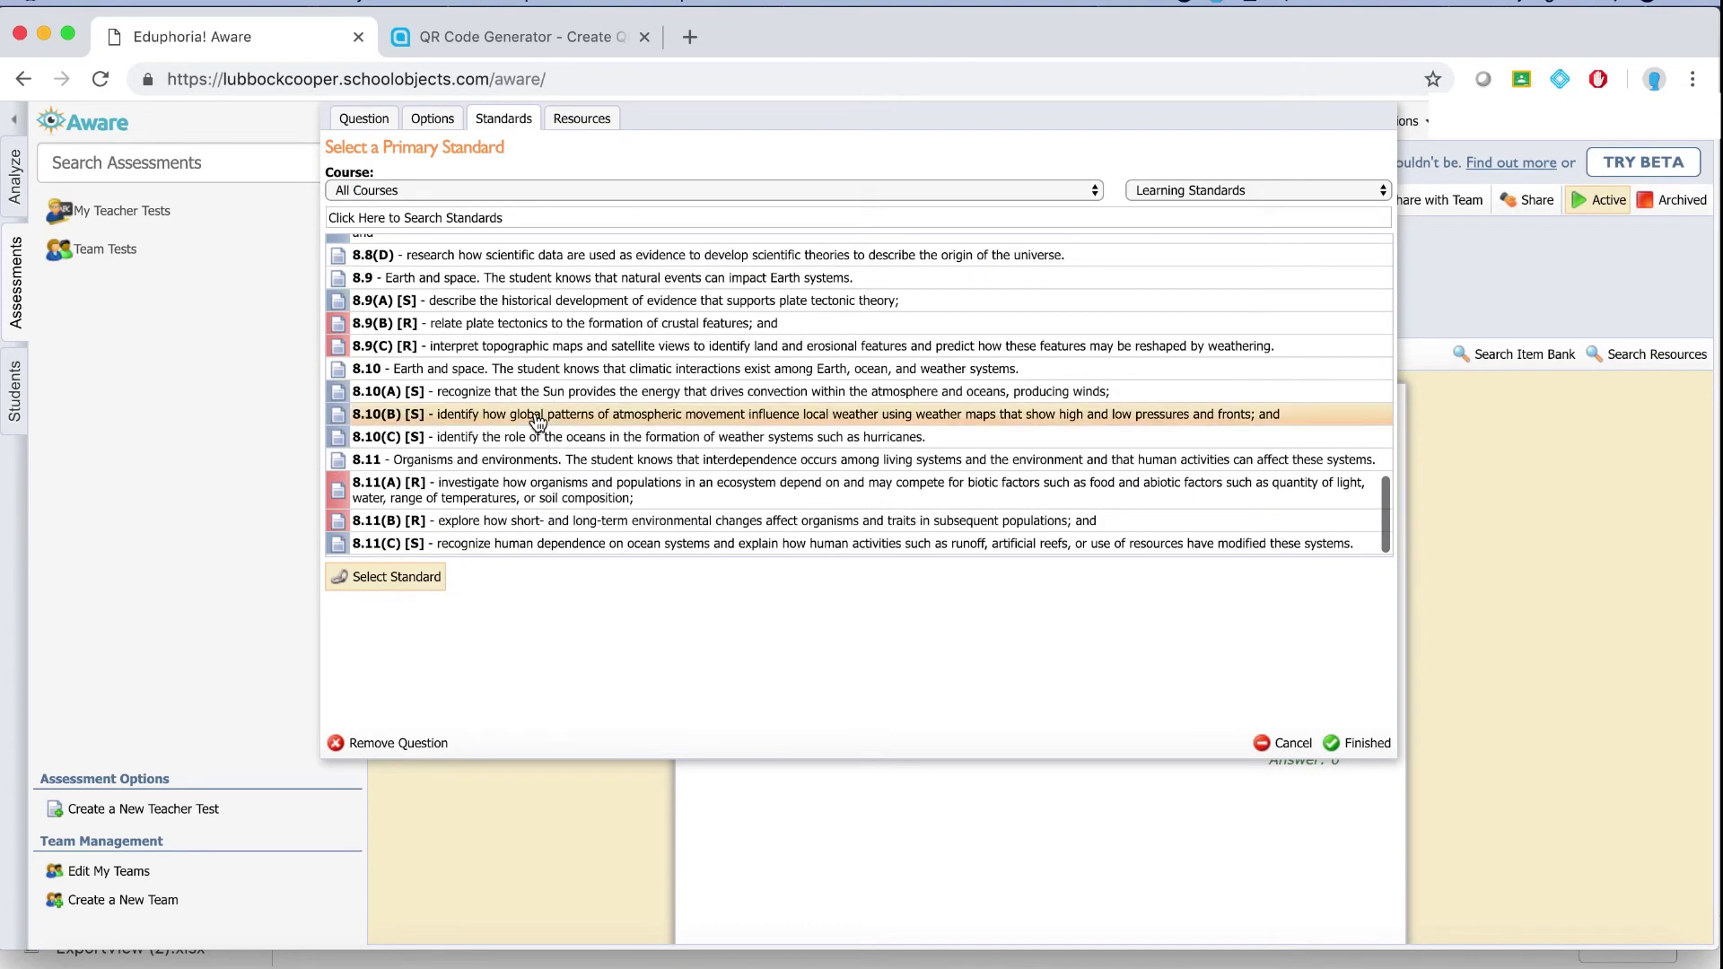
click(1357, 745)
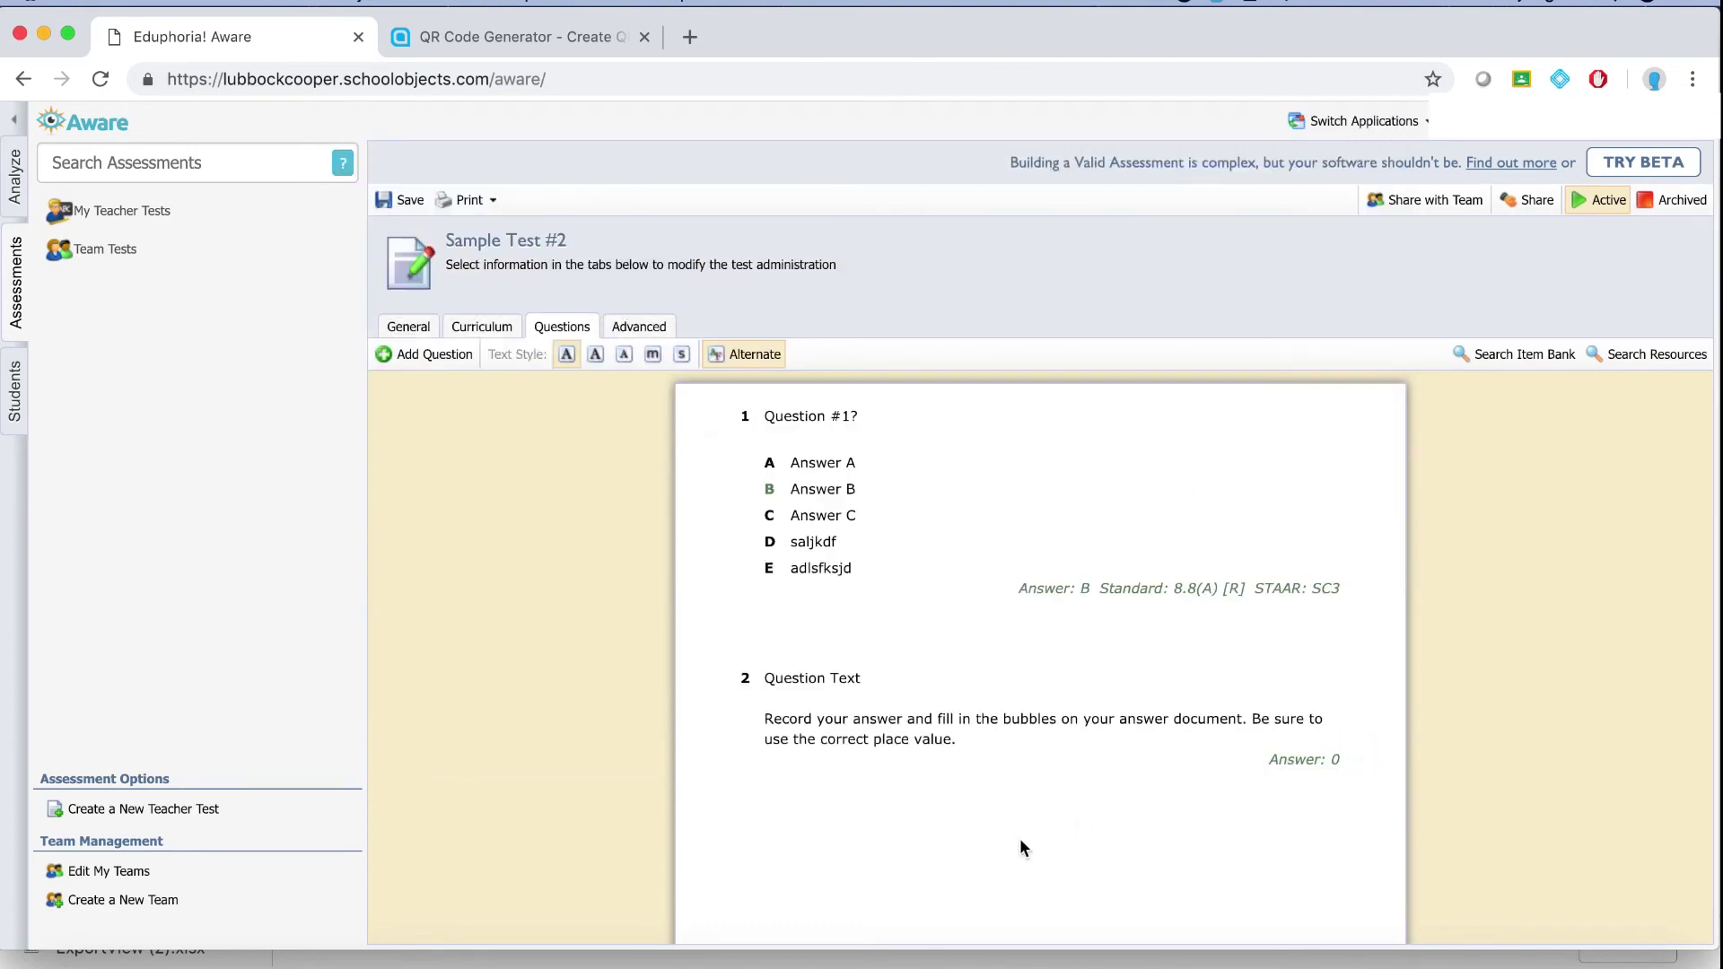
mouse_move(788, 696)
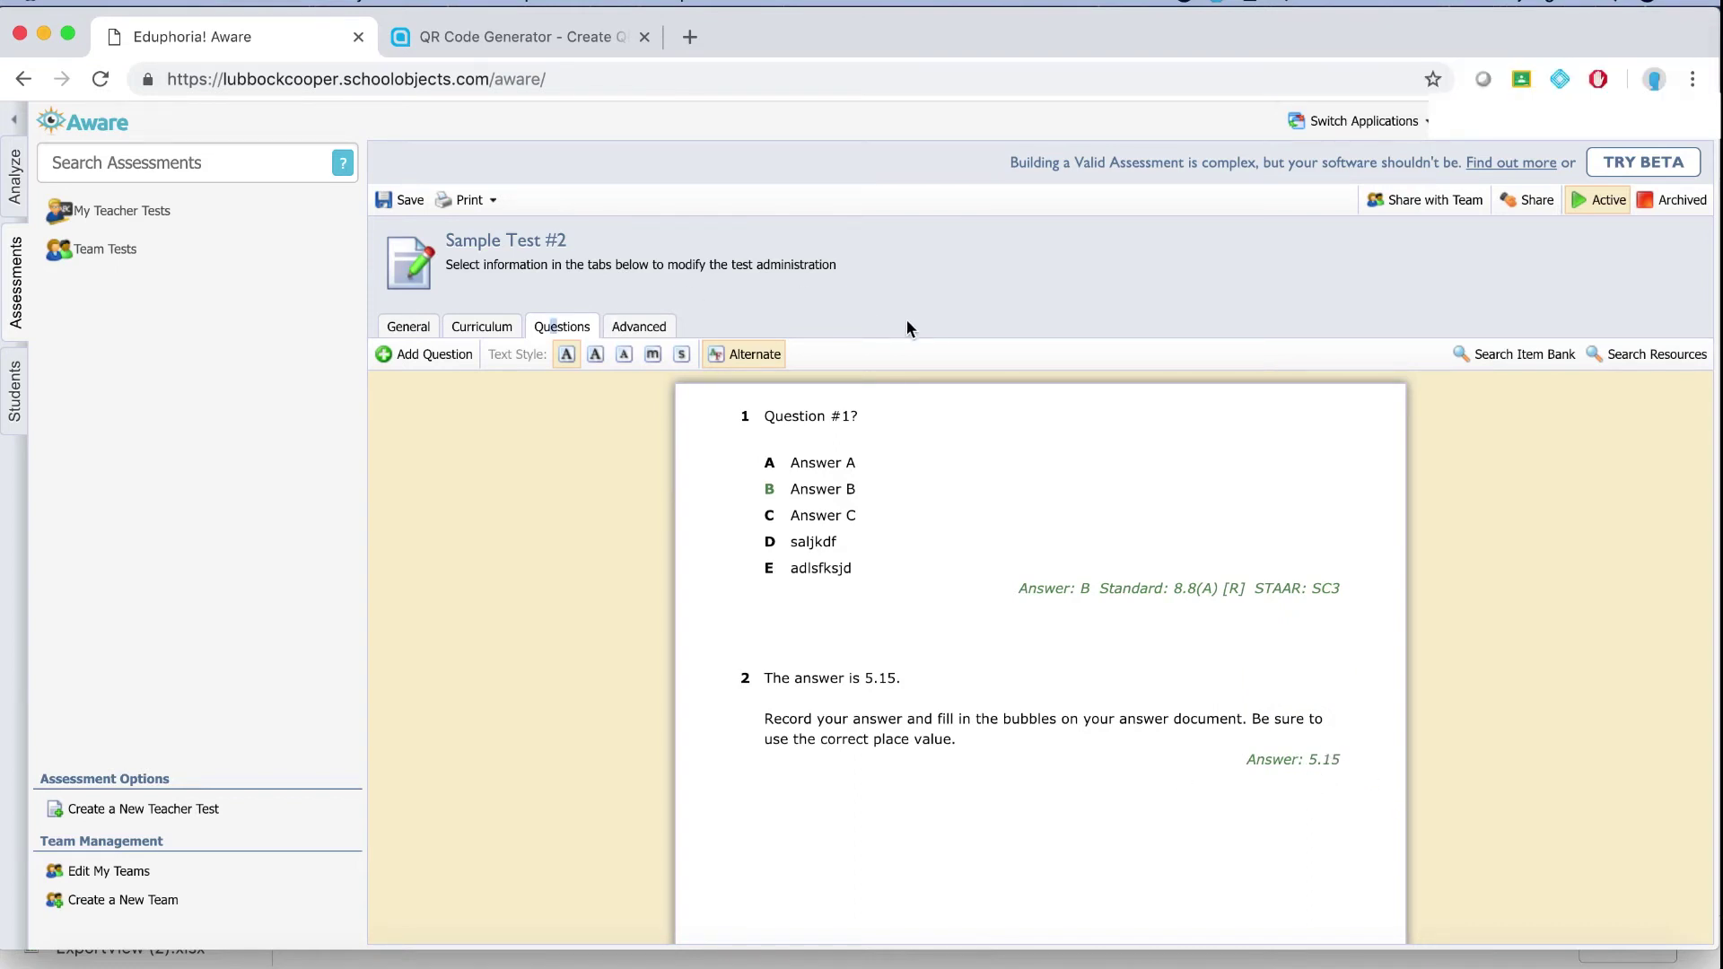
Show Sample Test #2's Advanced settings and close the leftover question editor
click(657, 330)
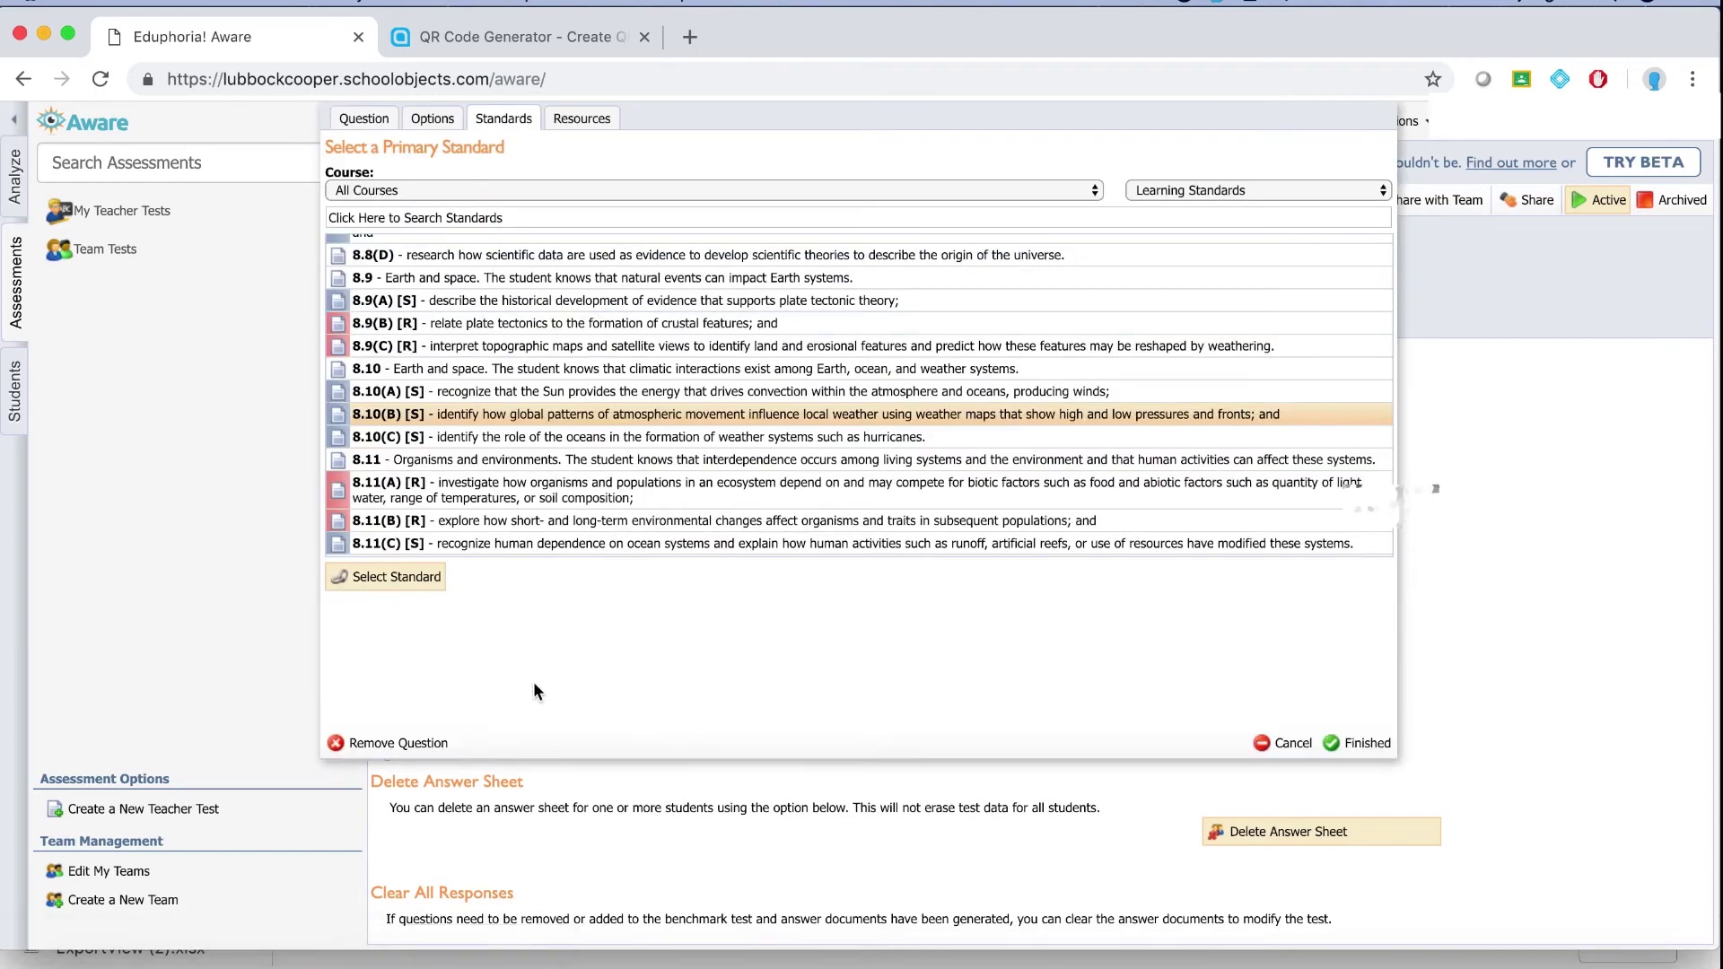
click(1279, 743)
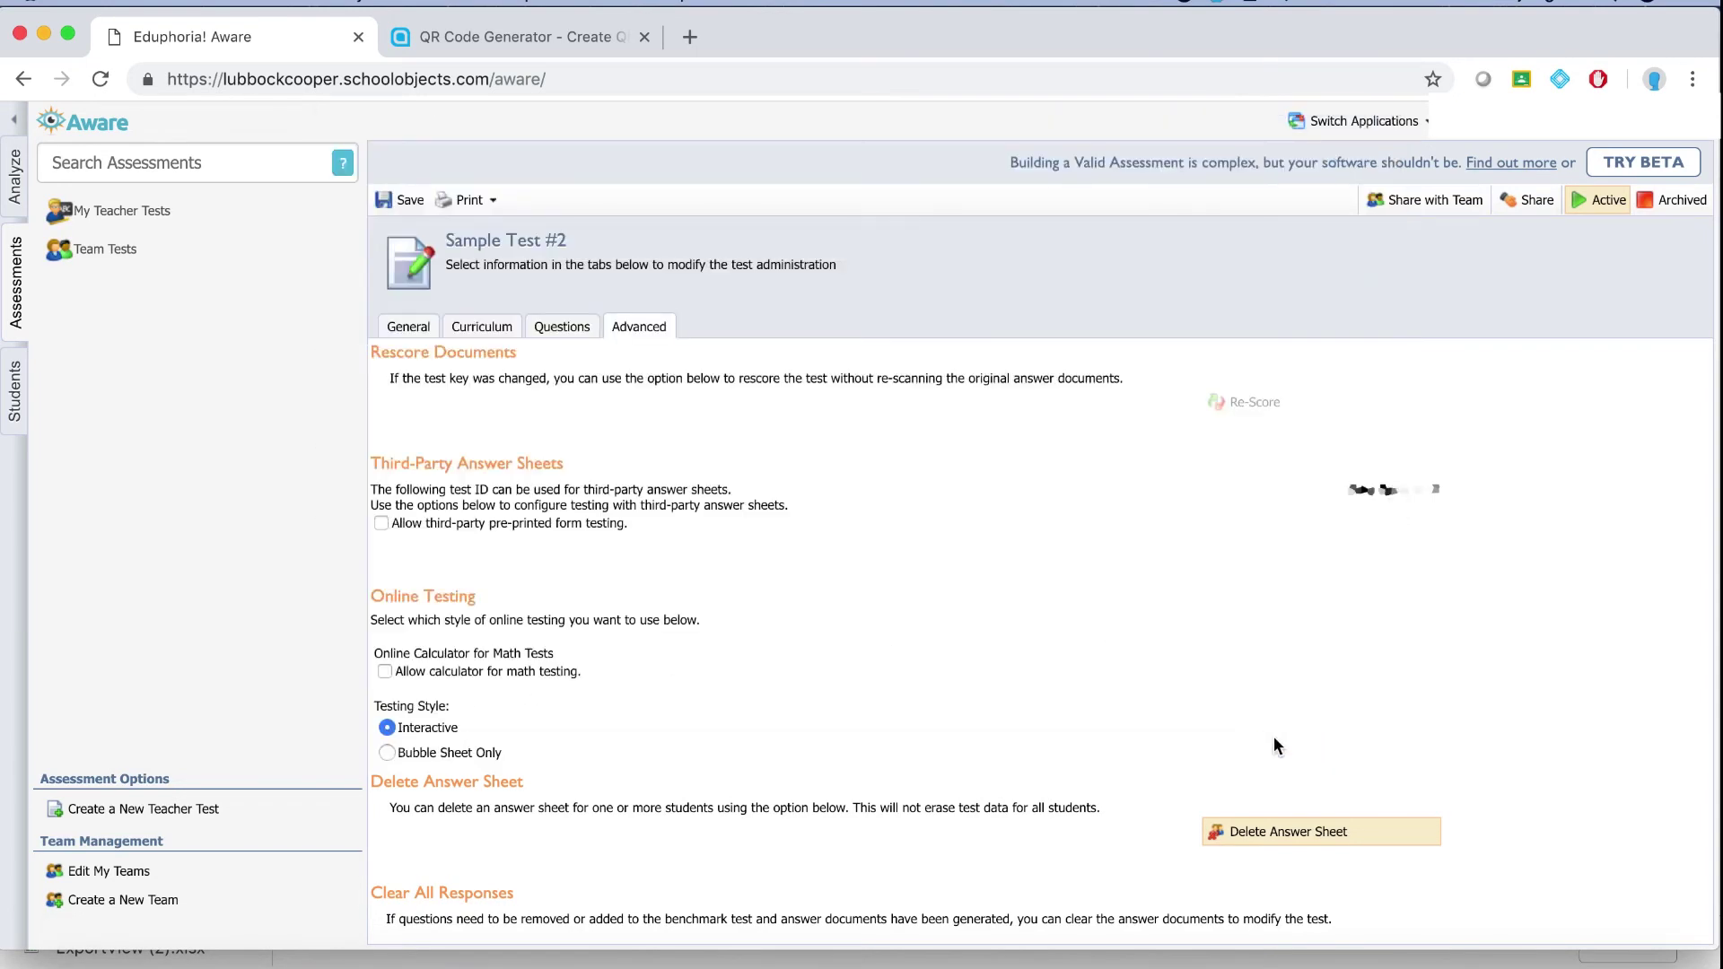